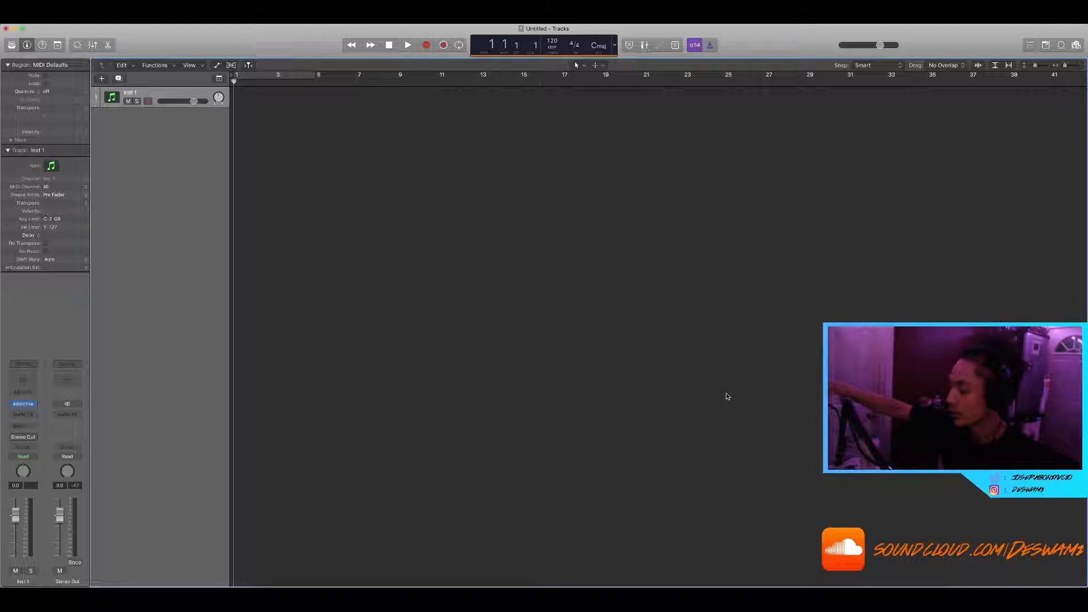
Set the project tempo to 110 BPM
double_click(550, 40)
type("110")
key("Return")
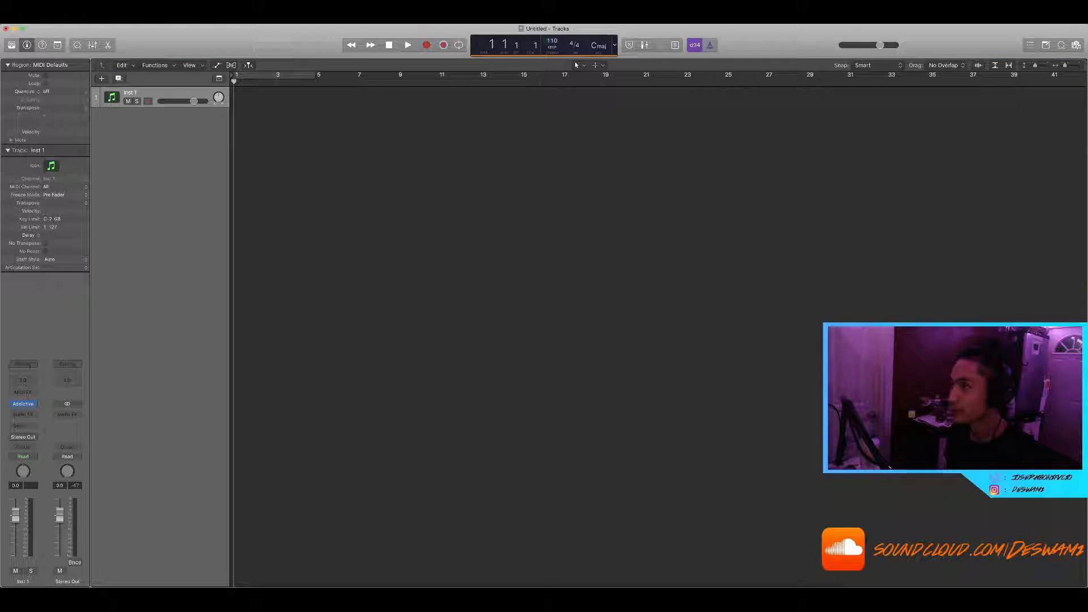
Turn on the cycle range over the first four bars, from bar 1 to bar 5
key("super+Right")
key("super+Right")
key("super+Right")
key("super+Right")
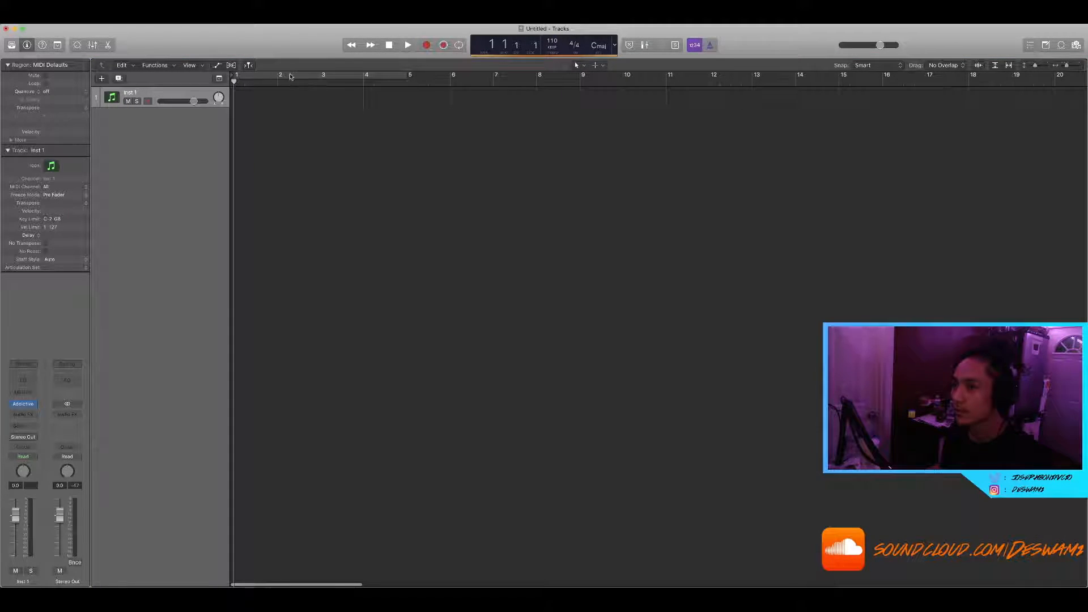
left_click(292, 76)
Load Serum with the MARSHMELLO PLUCK sound on the instrument track and lower the track's volume
left_click_drag(197, 107, 193, 106)
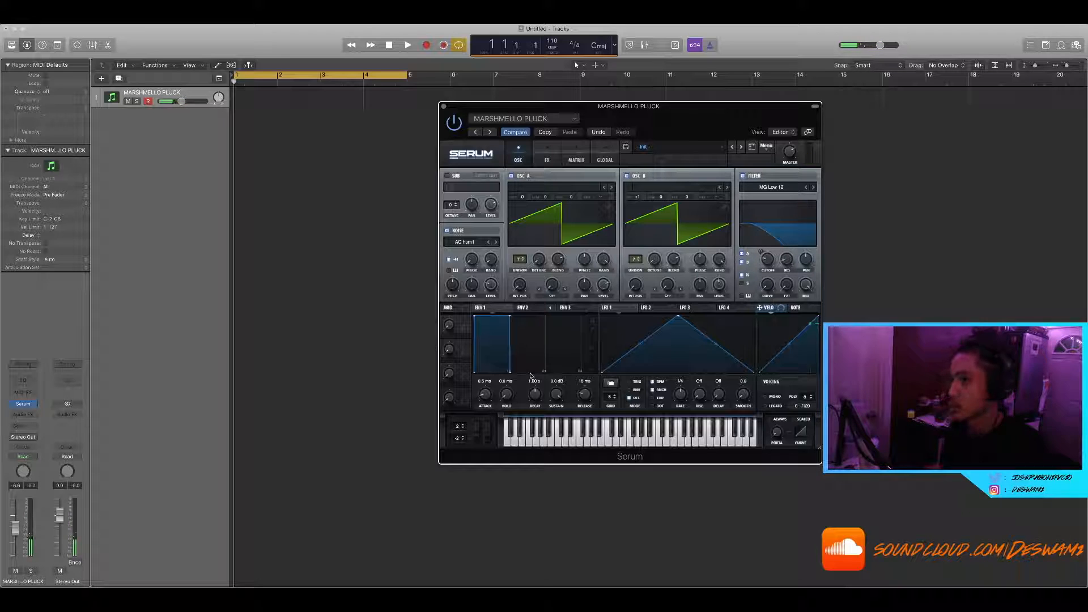
left_click_drag(181, 101, 178, 101)
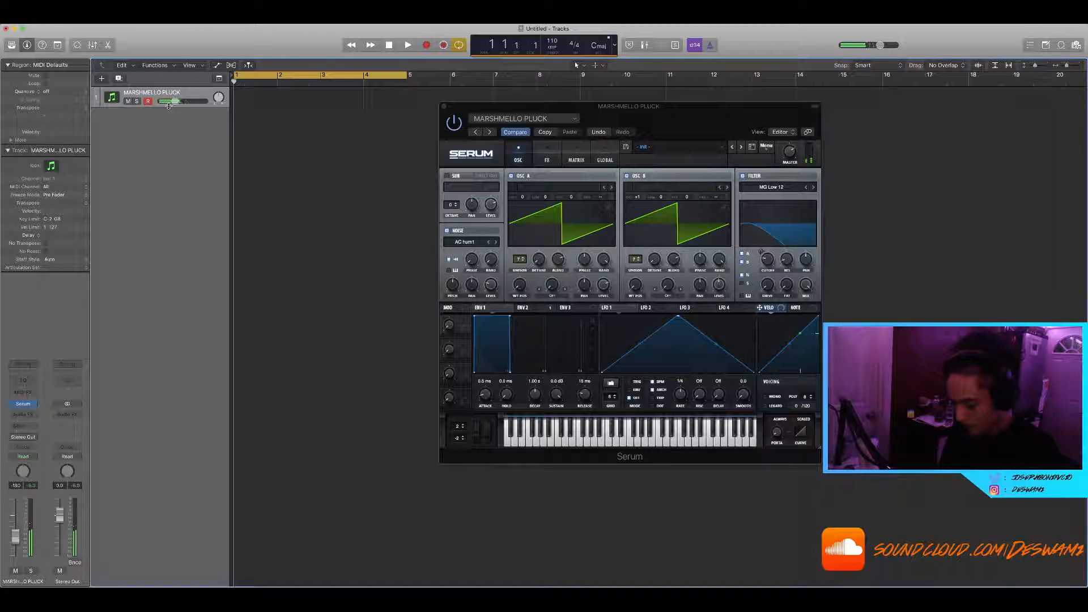
Record a short chord phrase on the MARSHMELLO PLUCK track, starting at bar 1
key("r")
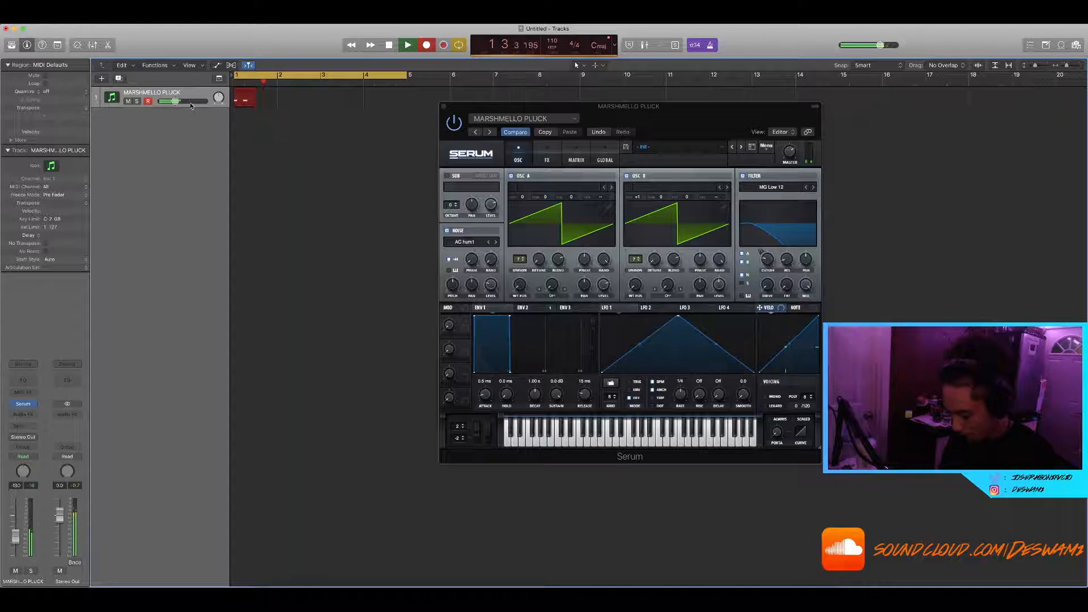
key("space")
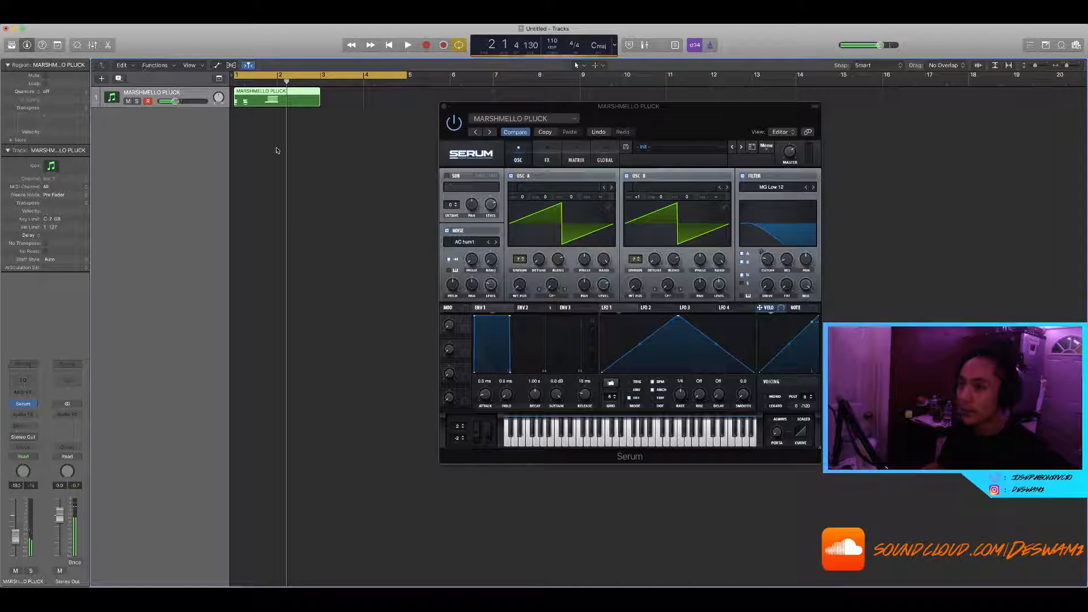
left_click(276, 150)
Open the recorded region in the Piano Roll and move its last five-note chord earlier, just before beat 3 of bar 1
double_click(308, 102)
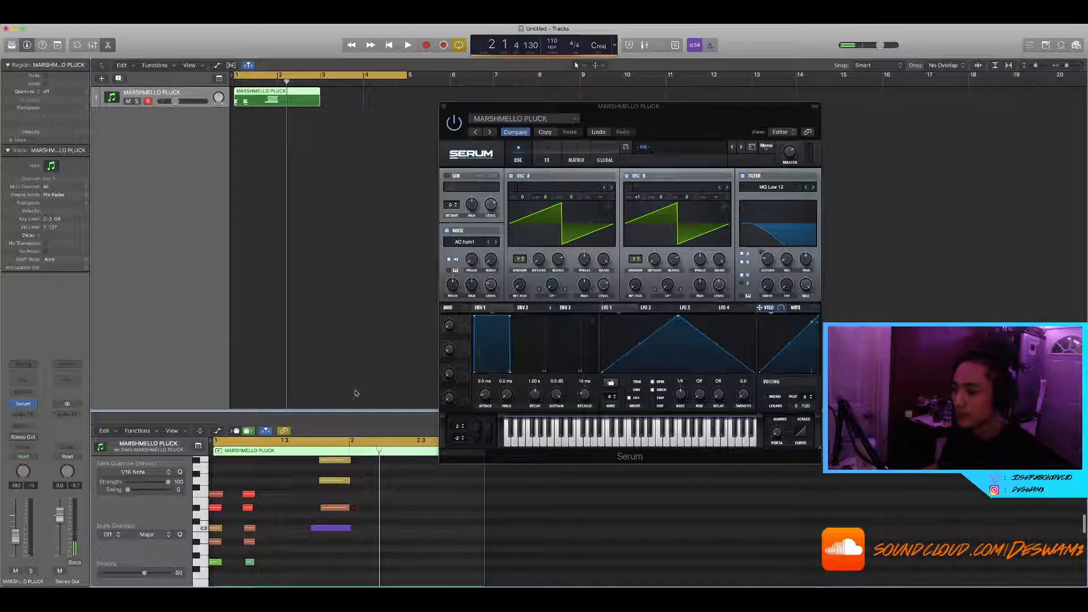
key("v")
key("space")
key("space")
left_click_drag(399, 528, 343, 370)
left_click_drag(349, 408, 297, 410)
key("space")
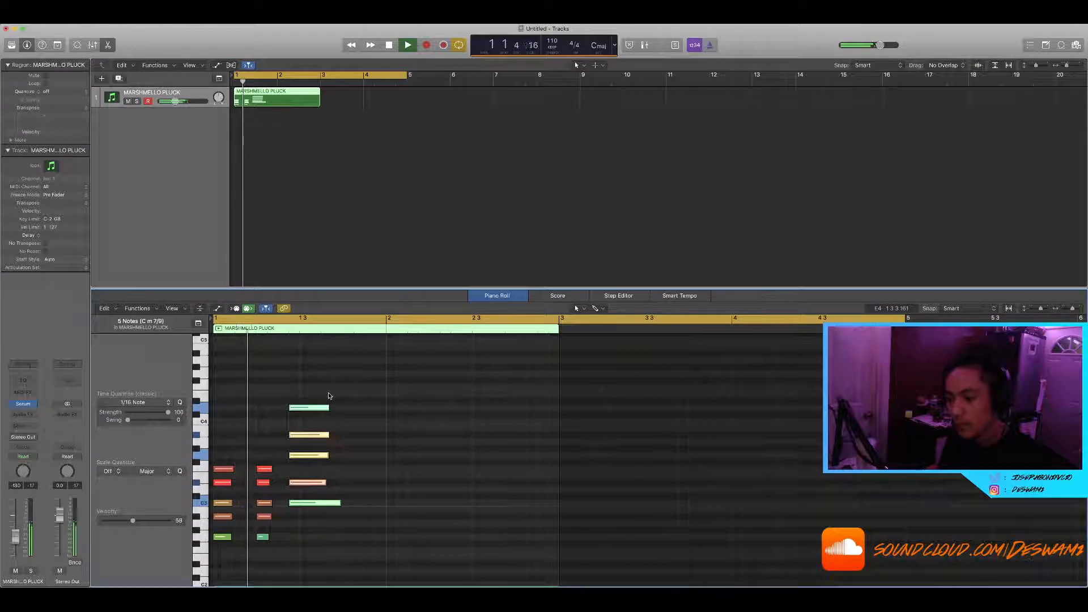
key("space")
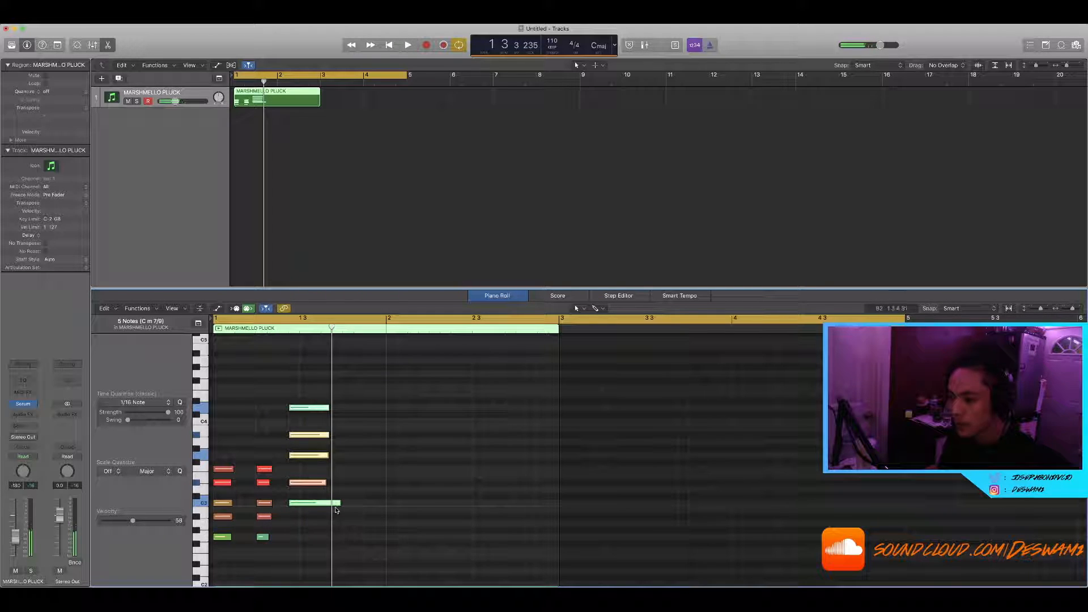
Shorten the five notes of the third chord to brief stabs and copy the chord to the start of bar 2
left_click_drag(338, 502, 299, 504)
left_click(316, 505)
key("space")
scroll(376, 515, "up", 2)
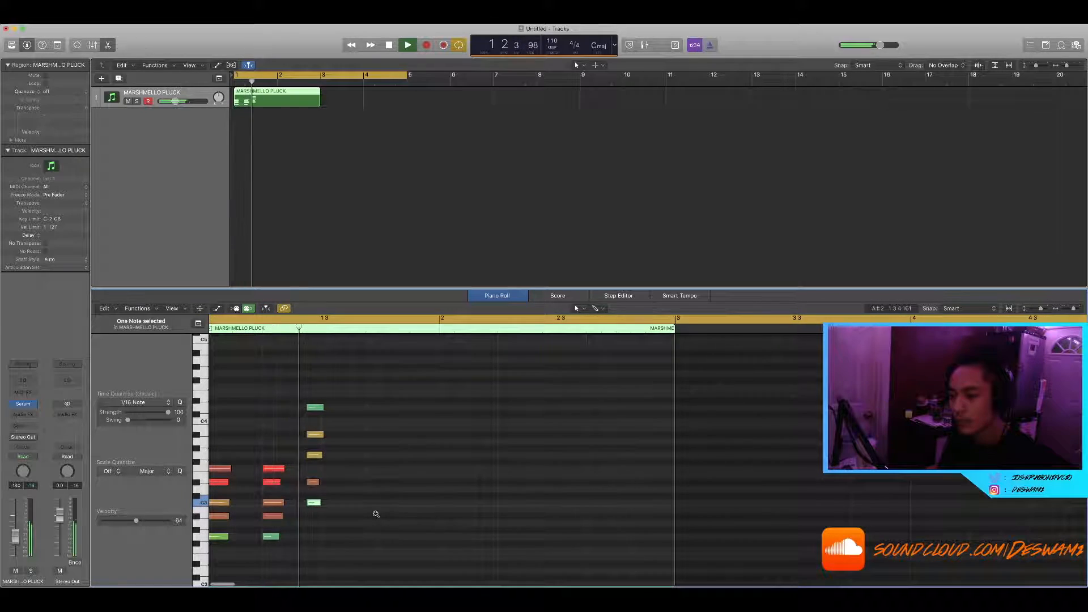
scroll(376, 516, "down", 2)
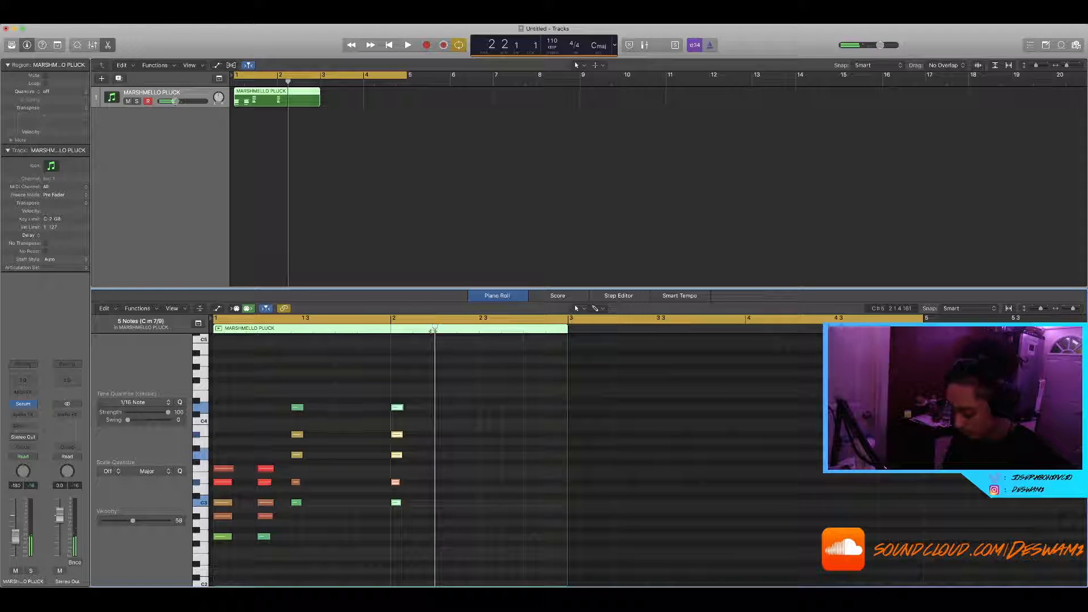
Play back the phrase and record two more four-note chords in bar 2 of the pluck region
key("space")
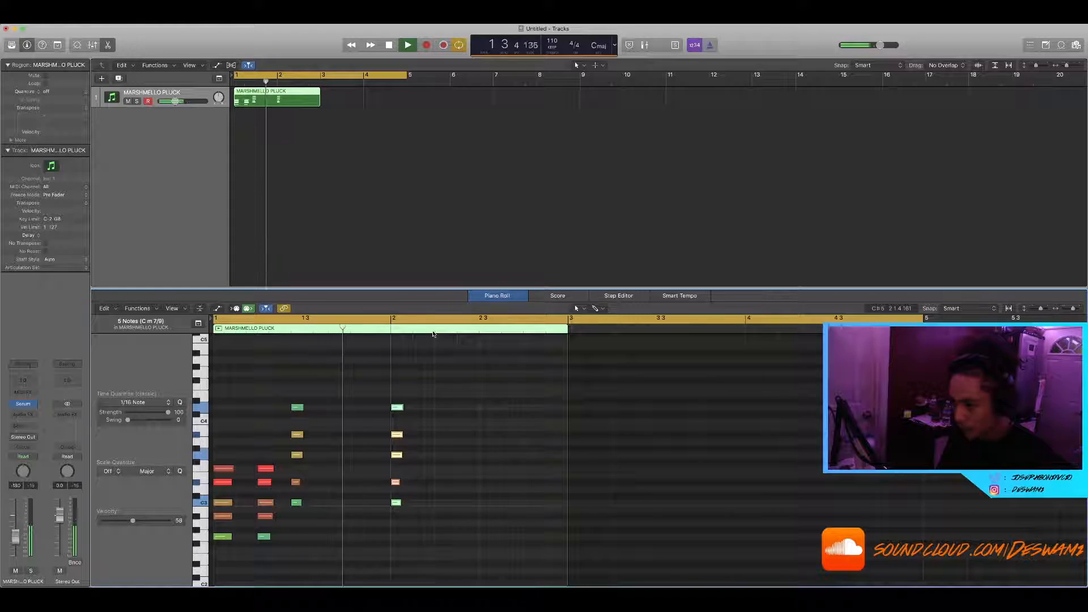
key("space")
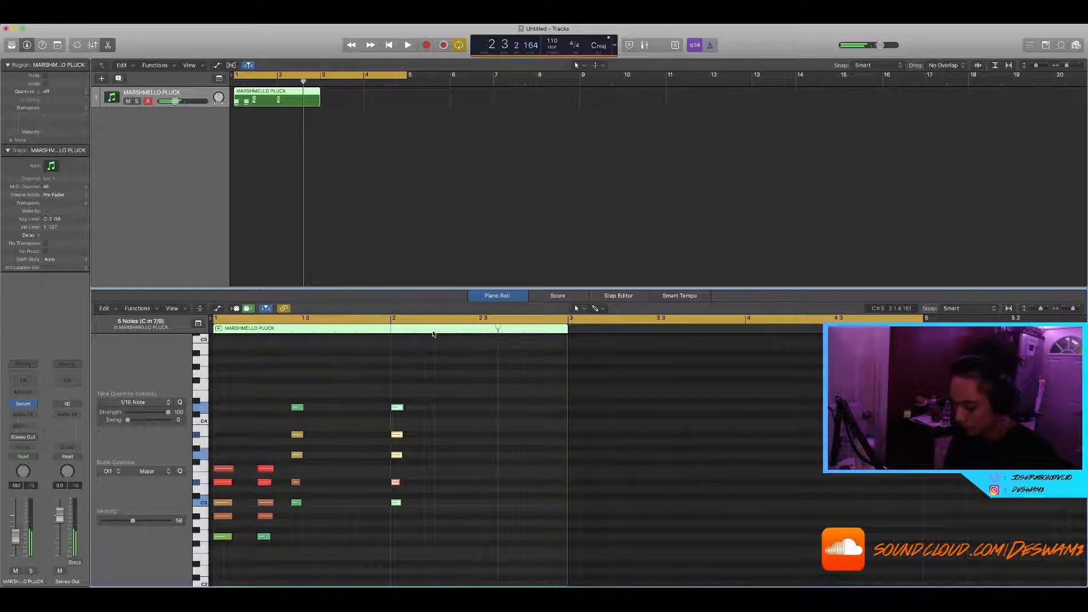
key("r")
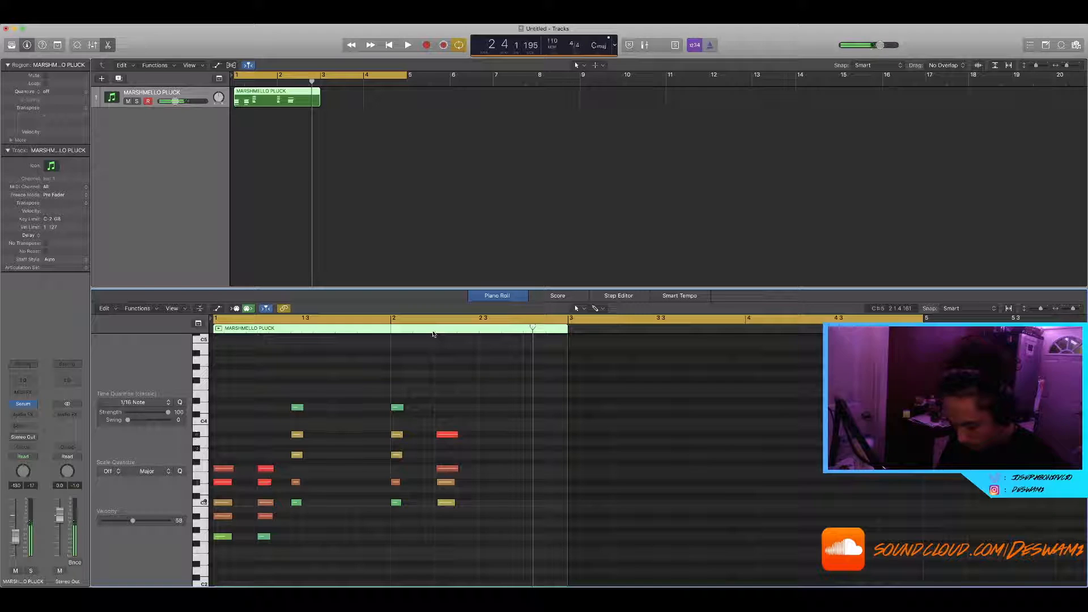
key("space")
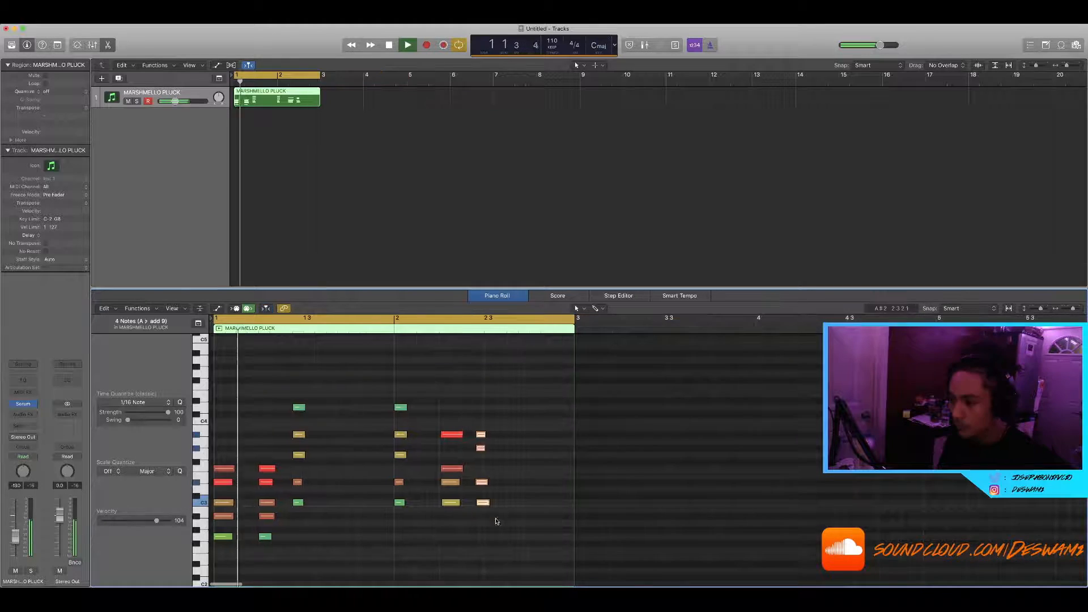
scroll(498, 520, "down", 3)
key("space")
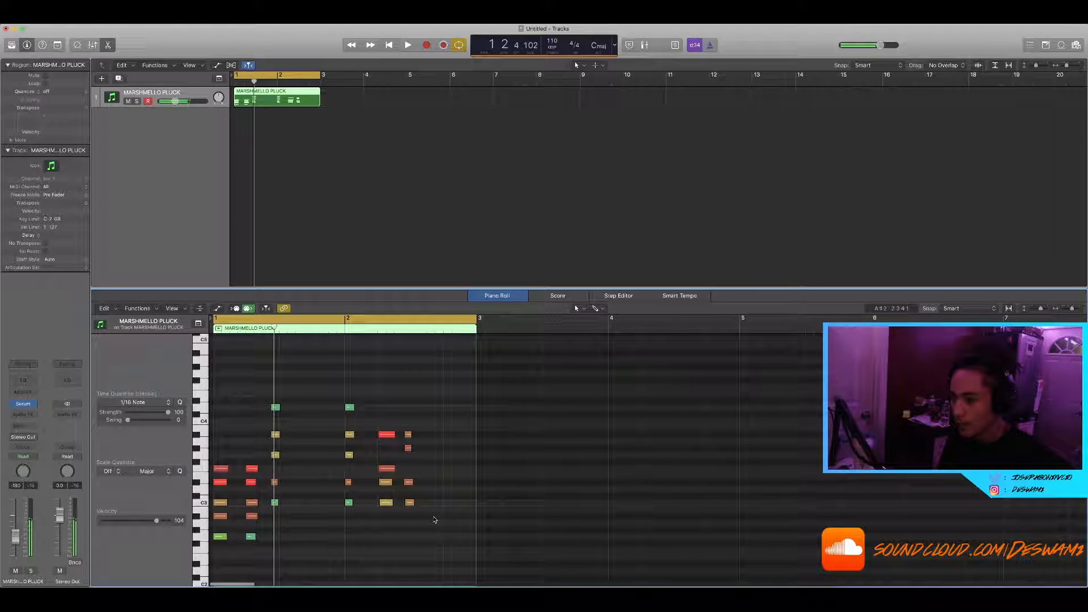
Add a closing four-note chord in the last beat of bar 2
scroll(448, 462, "up", 4)
scroll(451, 468, "down", 2)
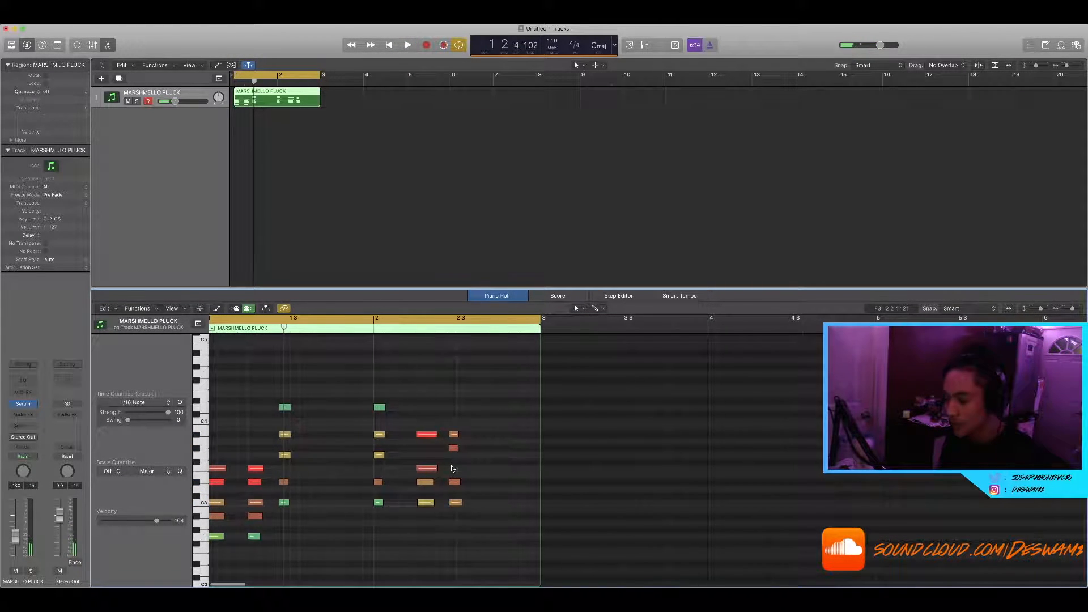
scroll(376, 201, "up", 2)
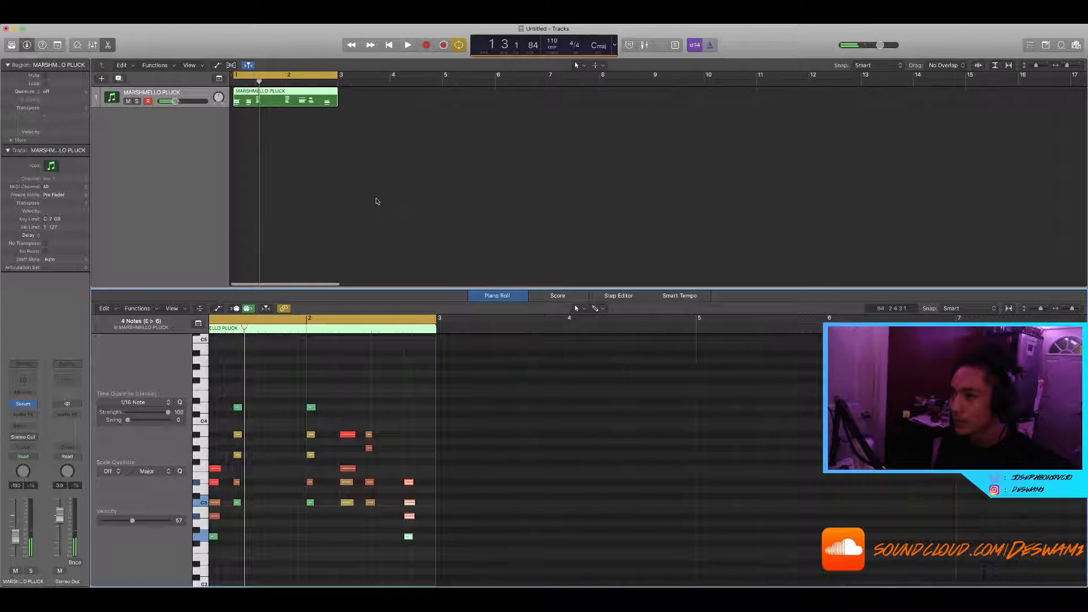
Copy the two-bar pluck region to bar 3 and extend the cycle range to bar 5, closing the Piano Roll
scroll(365, 181, "down", 2)
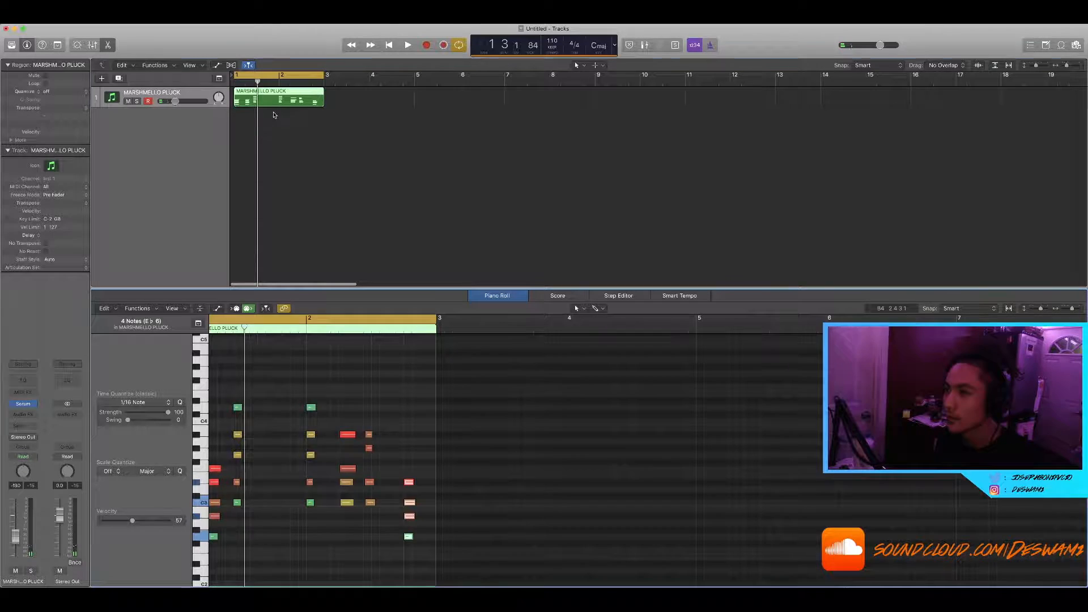
left_click(275, 115)
left_click_drag(277, 102, 367, 105)
left_click_drag(320, 75, 419, 80)
left_click(389, 285)
key("p")
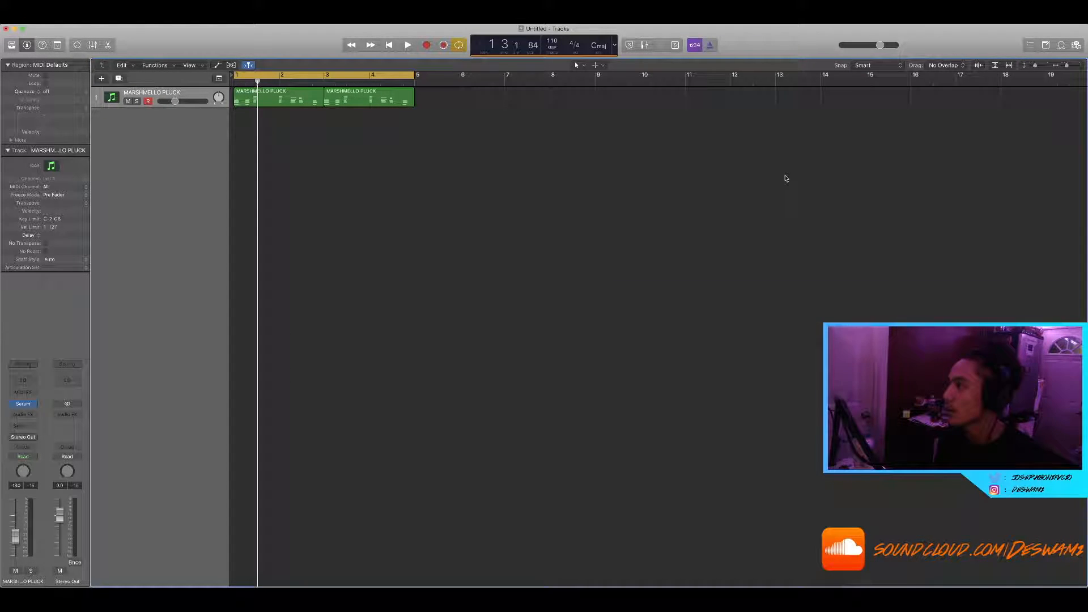
Search Splice for "kick" and audition samples in the Kicks folder, including DESWAMI HOUSE KICK
key("super+Tab")
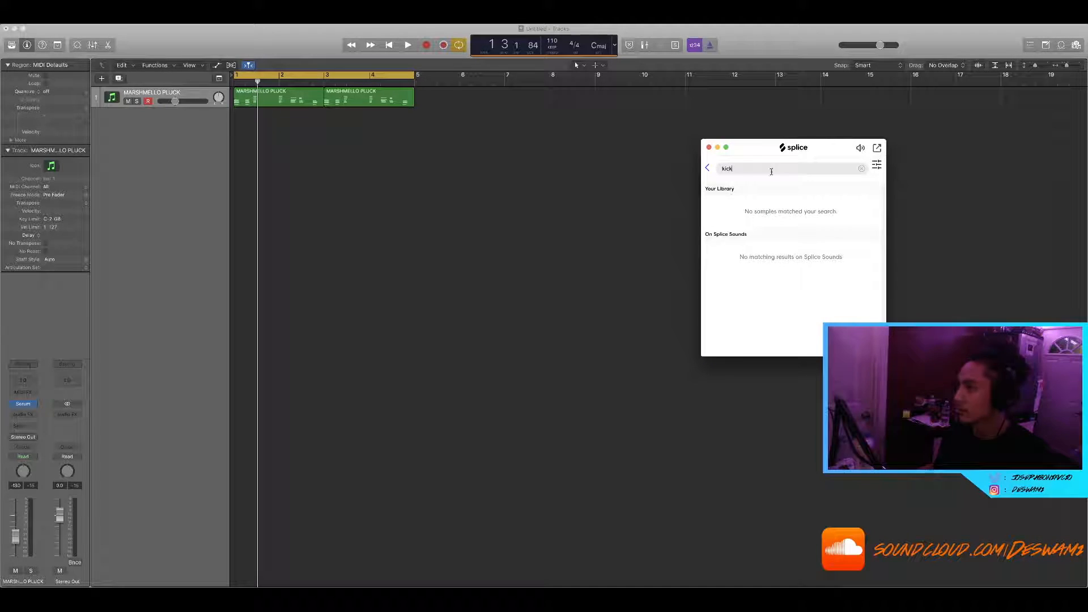
scroll(728, 240, "down", 4)
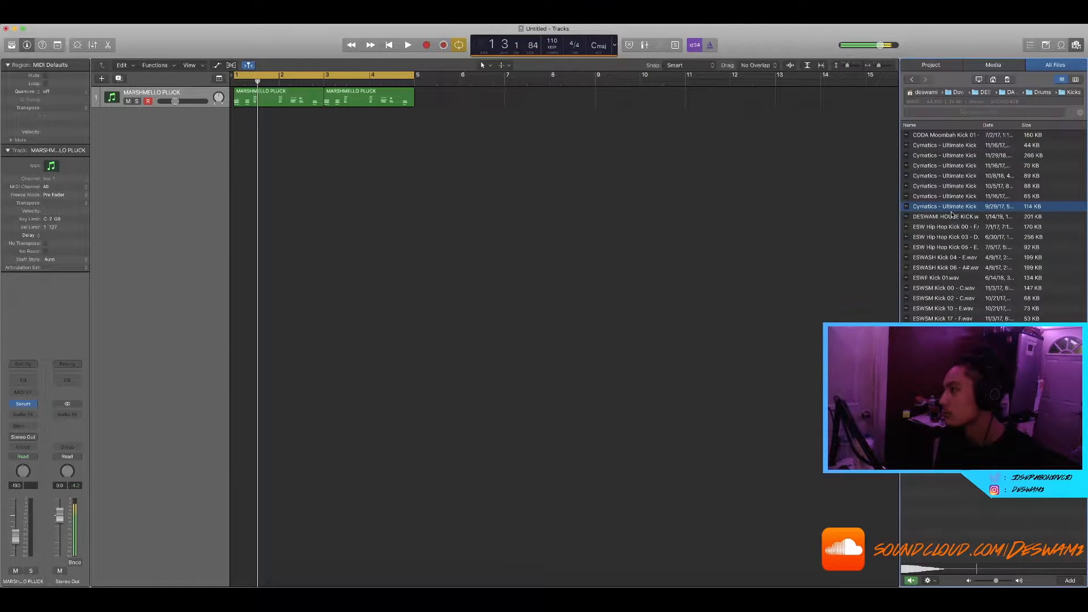
left_click(952, 216)
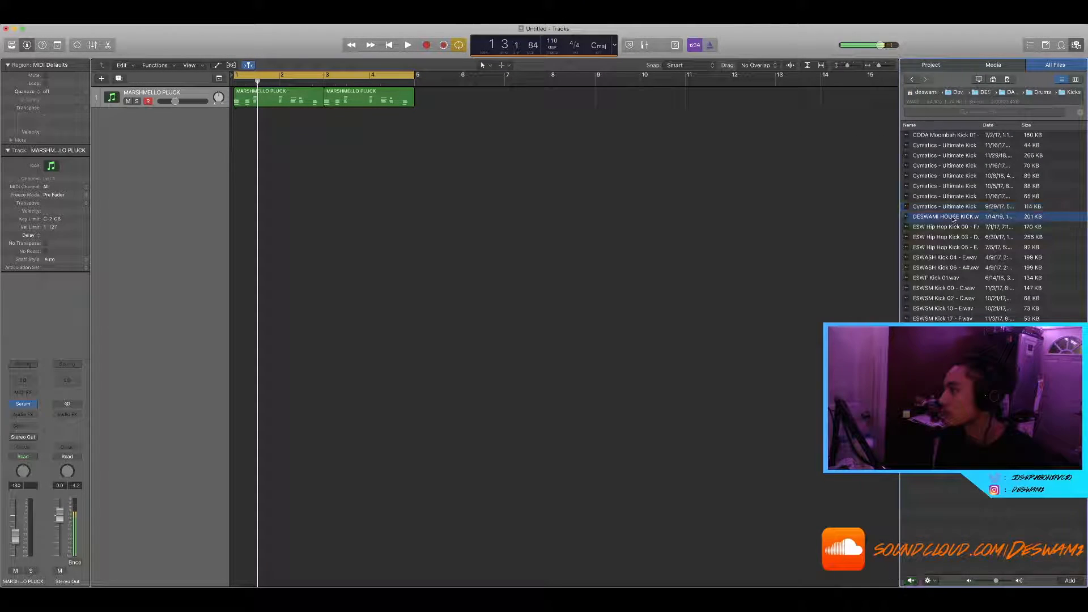
Place DESWAMI HOUSE KICK on a new audio track and repeat it on every beat of the four bars
left_click_drag(952, 216, 234, 150)
left_click_drag(939, 224, 250, 121)
key("space")
key("space")
key("space")
key("space")
left_click(279, 123)
left_click(257, 122)
key("Delete")
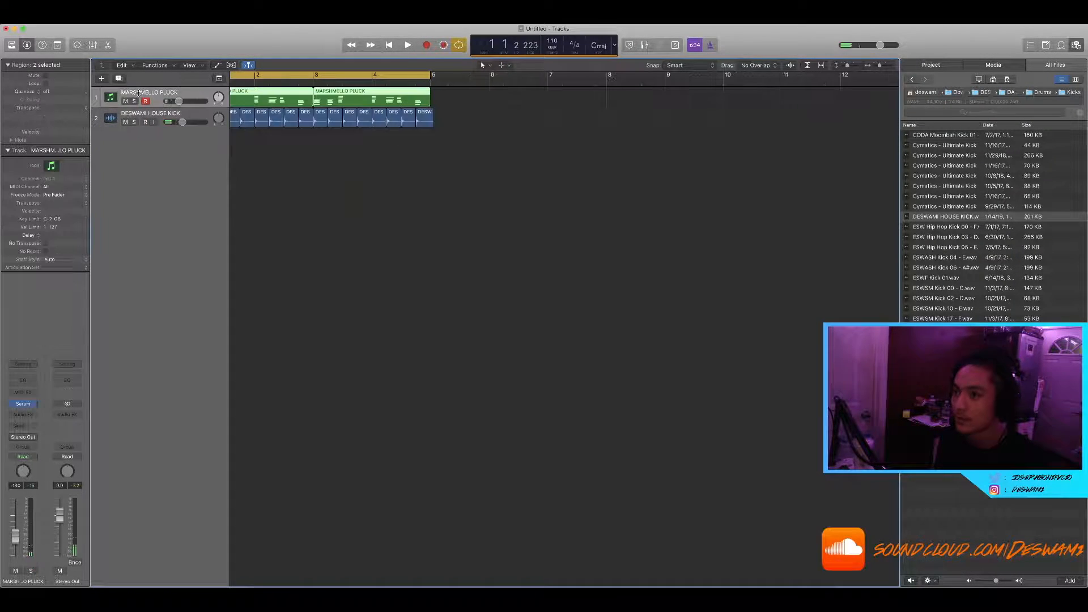
Insert a Channel EQ with a low cut around 200 Hz and a stereo Kickstart on the MARSHMELLO PLUCK track
left_click(31, 383)
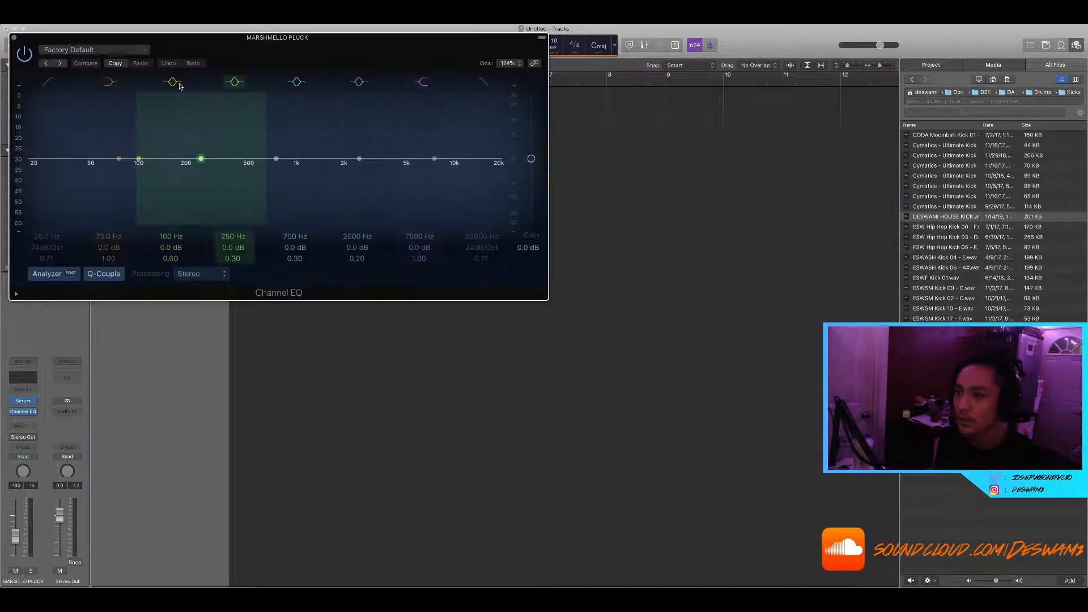
left_click_drag(29, 157, 187, 174)
mouse_move(170, 532)
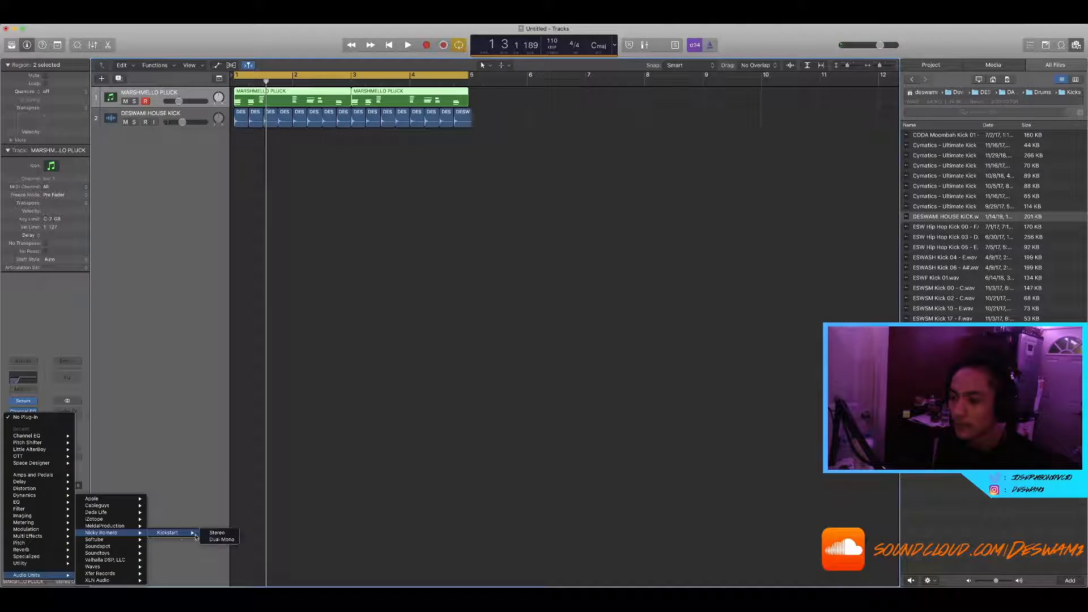
left_click(217, 532)
key("space")
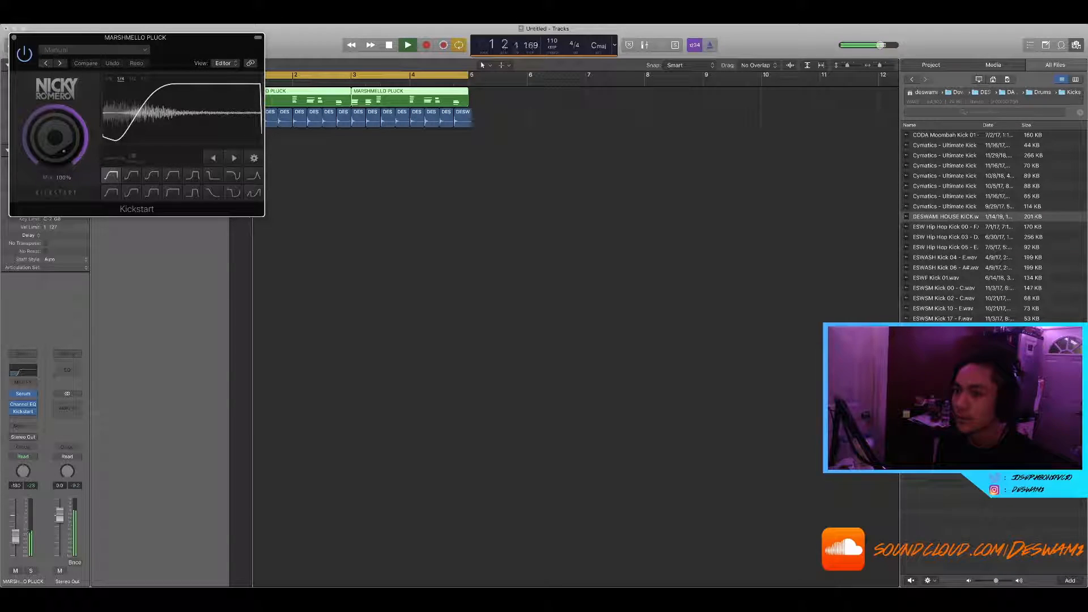
left_click(14, 38)
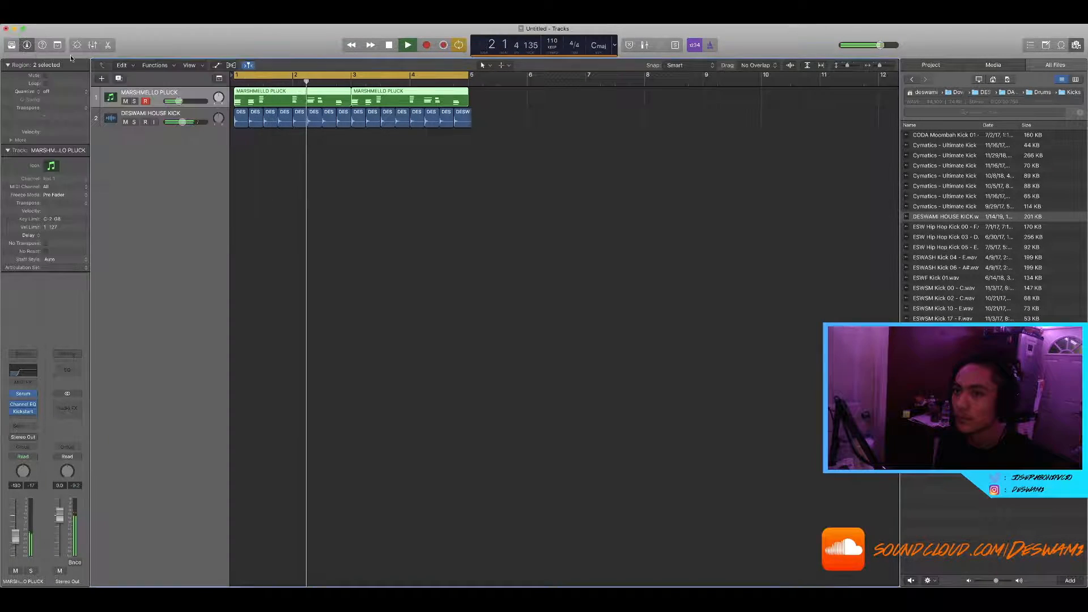
Create a software instrument track with the TUC - Basic Boogie Bass 1 sound and a two-bar empty region at bar 1
key("alt+super+n")
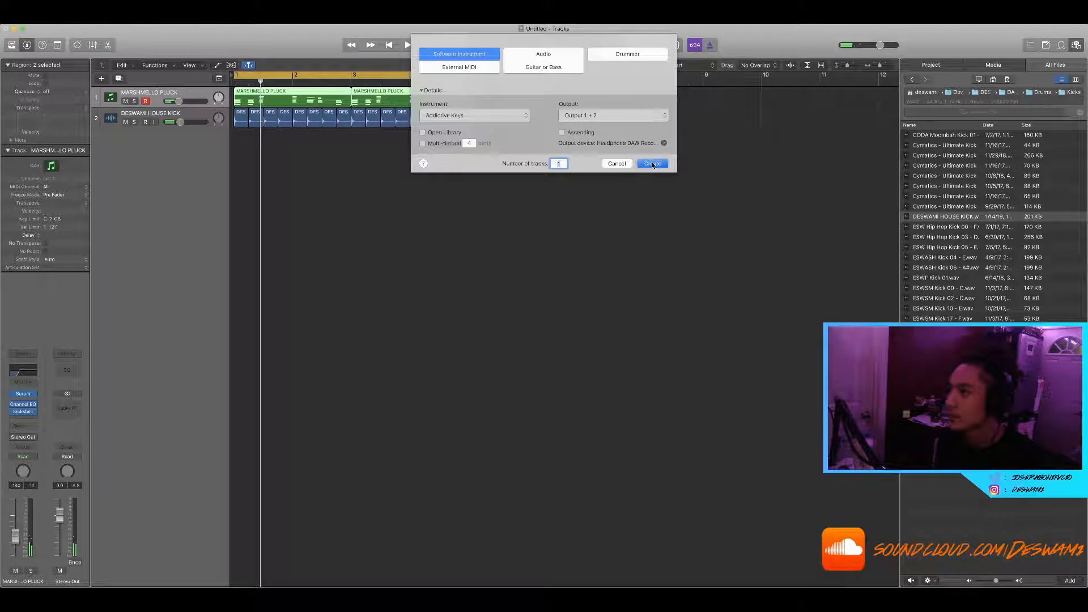
key("Return")
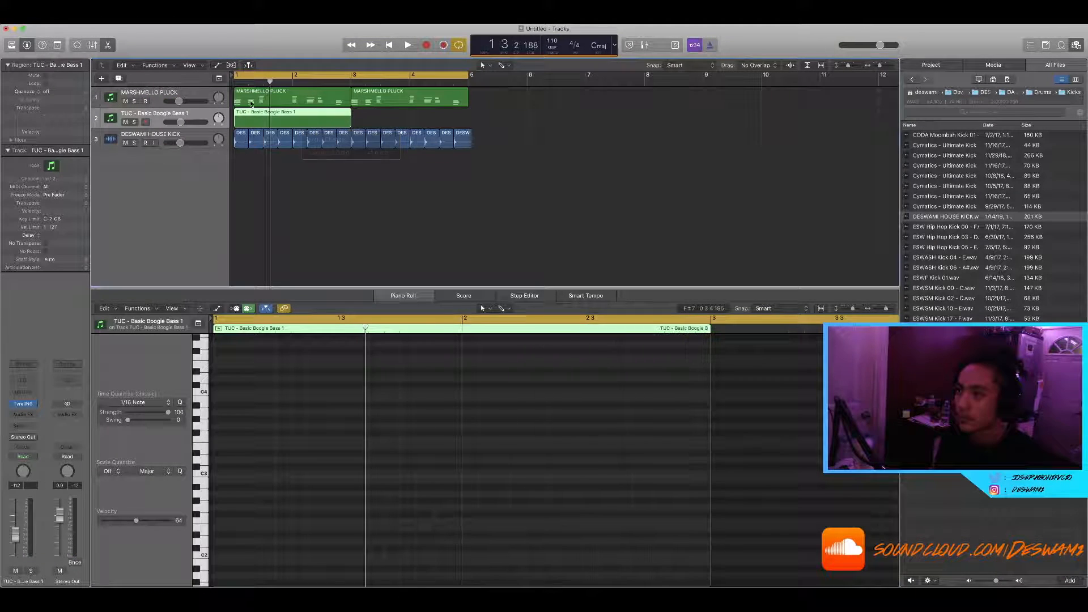
key("space")
key("space")
Place a C2 note at the start of the bass region and set its velocity to 113
left_click_drag(221, 520, 238, 556)
key("space")
key("space")
key("space")
key("space")
key("space")
key("space")
left_click_drag(136, 520, 159, 527)
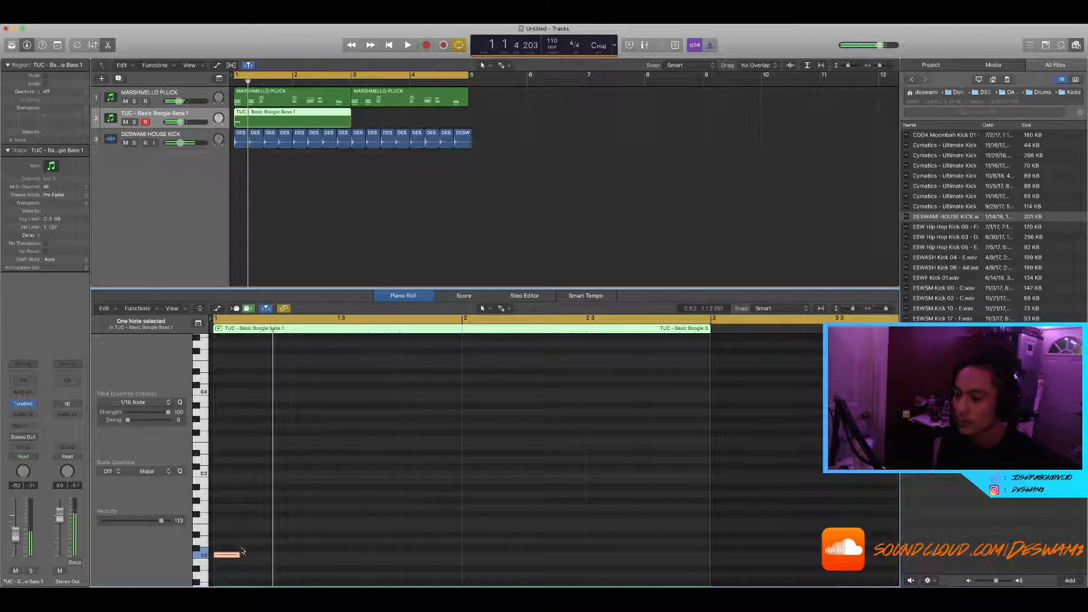
Add further bass notes through bars 1 and 2 to follow the chords
left_click(283, 558)
key("space")
key("super+Left")
key("super+Left")
key("space")
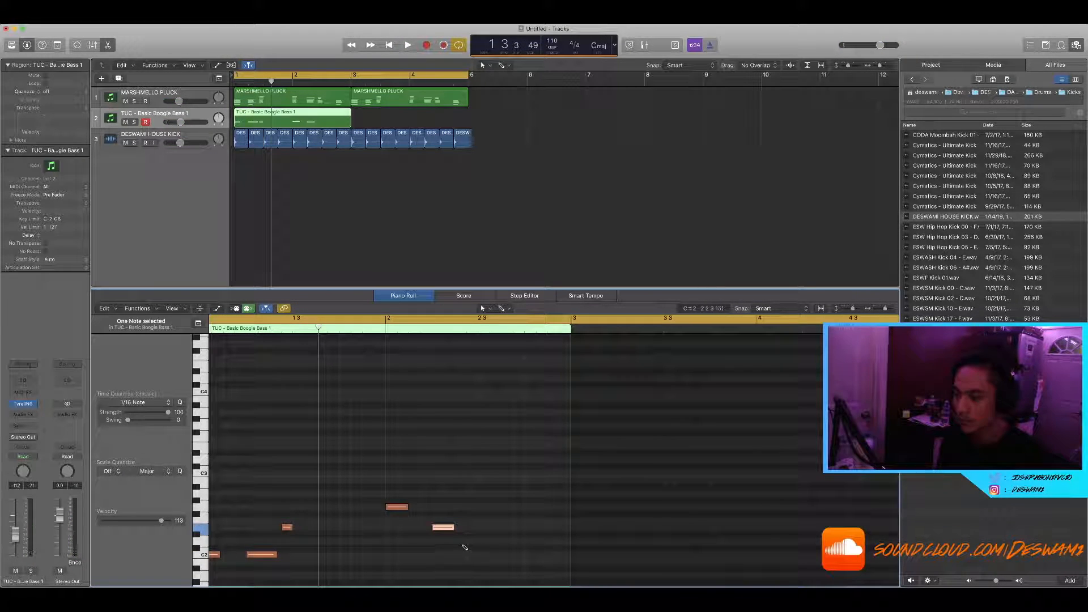
Complete the bass phrase and extend the bass region with a varied repeat to fill four bars
left_click(460, 542)
key("super+Left")
key("super+Left")
key("space")
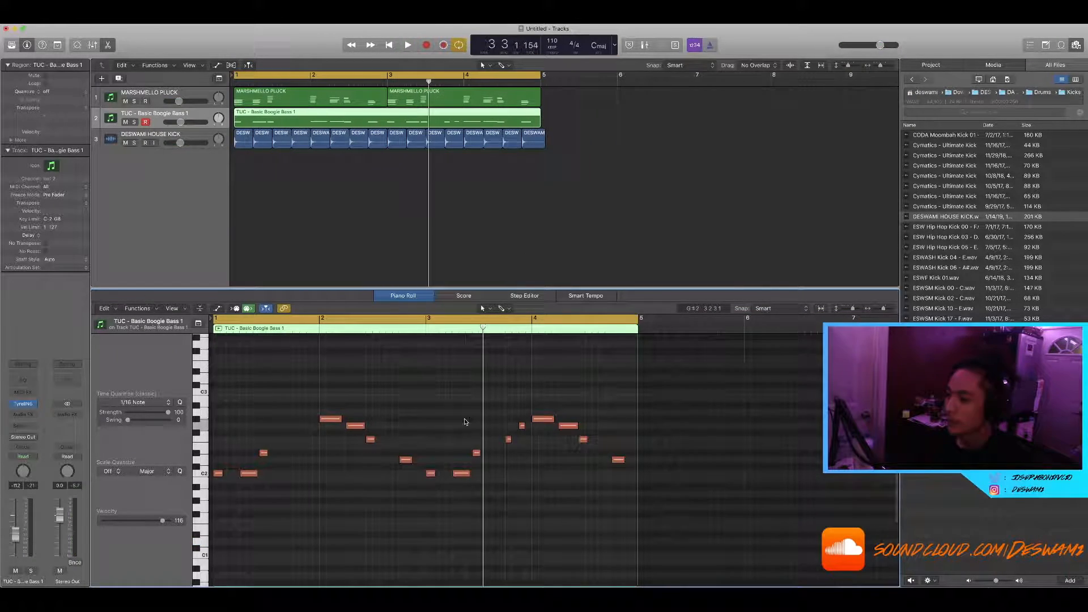
Examine the four-bar bass line in the Piano Roll and play the loop from the start
key("super+Left")
key("super+Right")
key("super+Left")
scroll(451, 417, "down", 3)
scroll(389, 396, "up", 5)
scroll(386, 399, "down", 3)
scroll(391, 399, "down", 4)
scroll(391, 398, "up", 5)
scroll(389, 397, "down", 2)
scroll(390, 397, "down", 4)
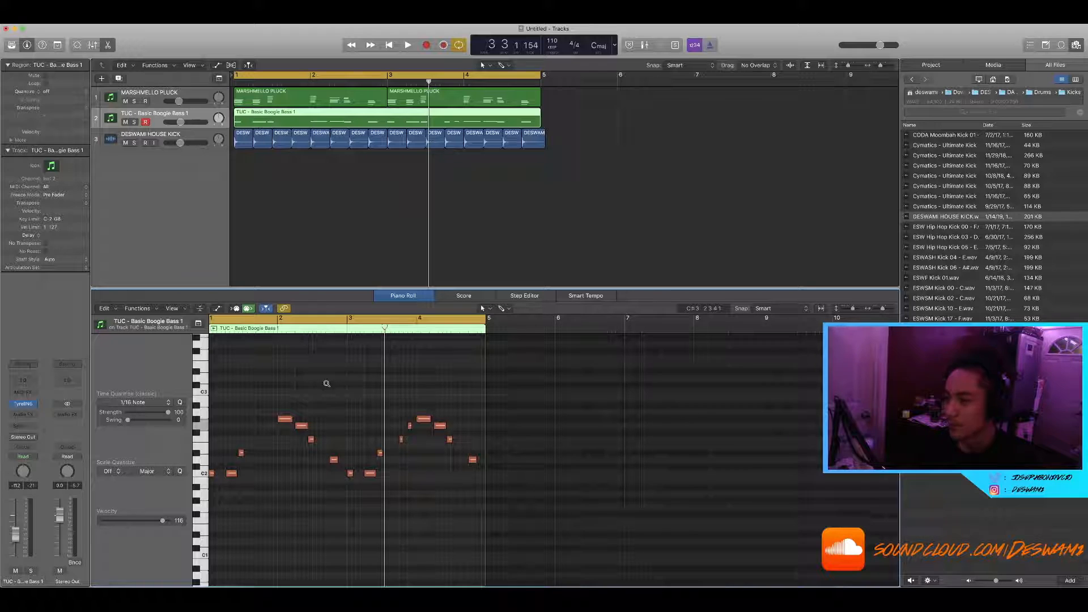
scroll(326, 386, "up", 5)
key("space")
scroll(327, 385, "down", 1)
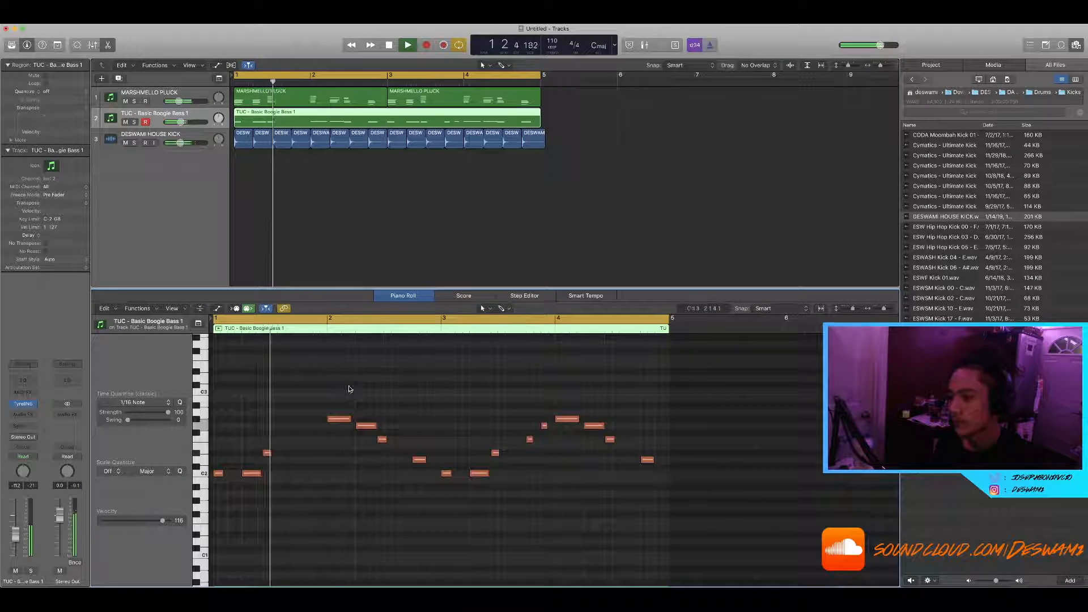
Listen to the bass line against the chords and kick across all four bars while viewing its notes, and stop playback
scroll(328, 510, "up", 1)
scroll(328, 509, "down", 2)
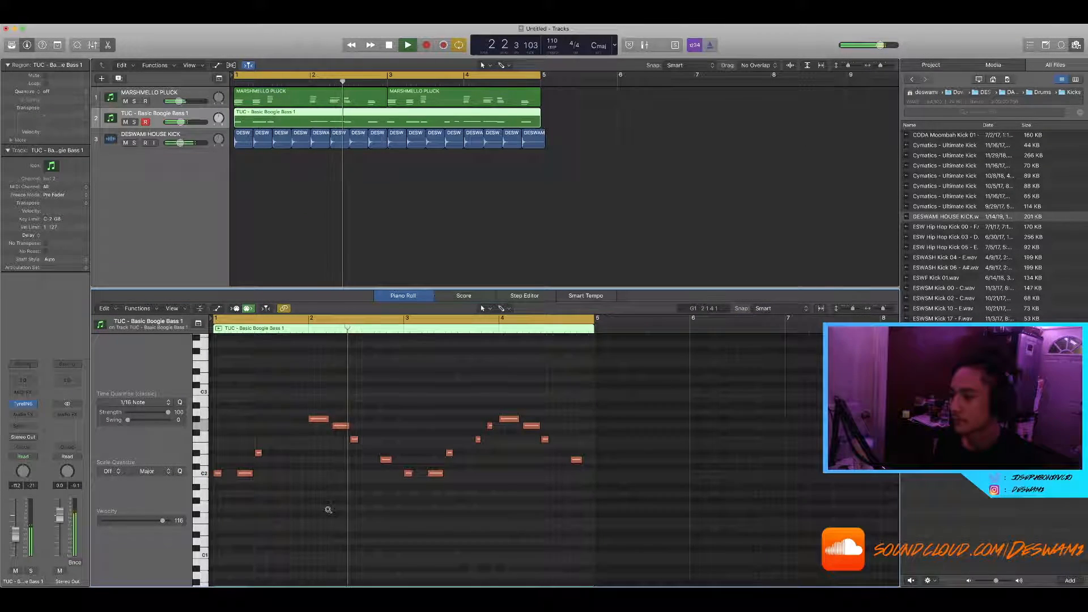
scroll(328, 509, "up", 2)
scroll(328, 510, "down", 2)
scroll(327, 510, "up", 1)
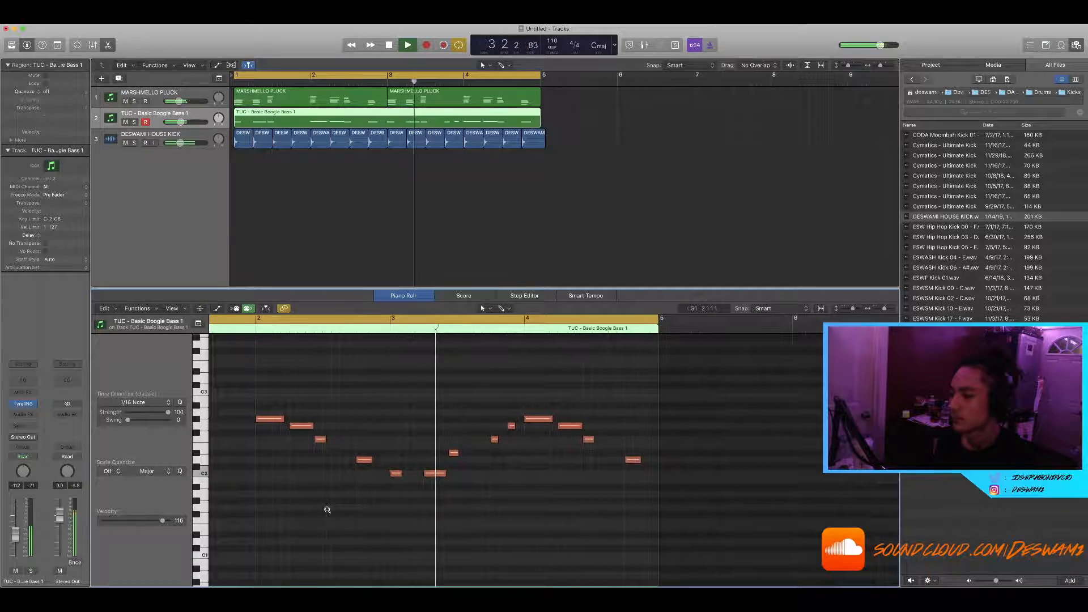
scroll(327, 509, "down", 2)
scroll(327, 510, "up", 2)
scroll(327, 509, "down", 2)
scroll(327, 509, "up", 2)
key("space")
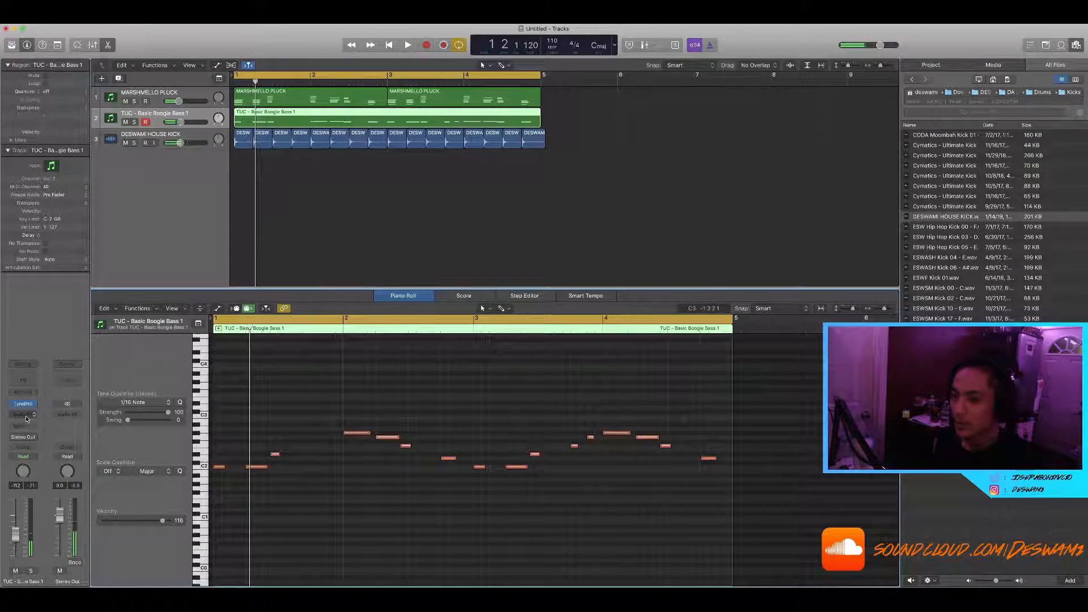
Look for Kickstart among the bass track's insert effects and check the Kickstart insert on the MARSHMELLO PLUCK track
left_click(26, 418)
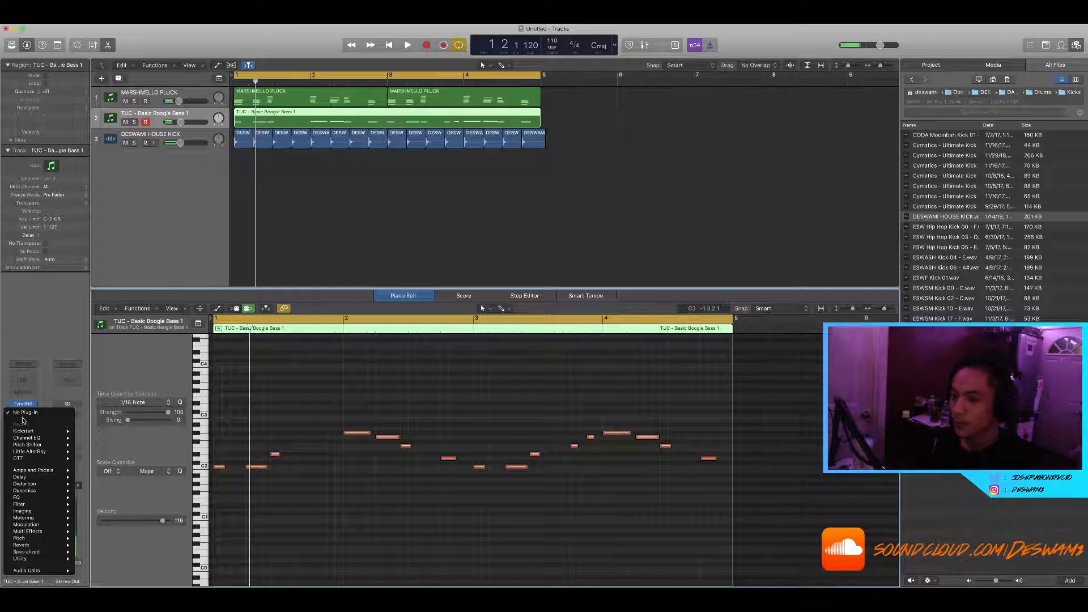
mouse_move(45, 431)
left_click(173, 109)
left_click(130, 96)
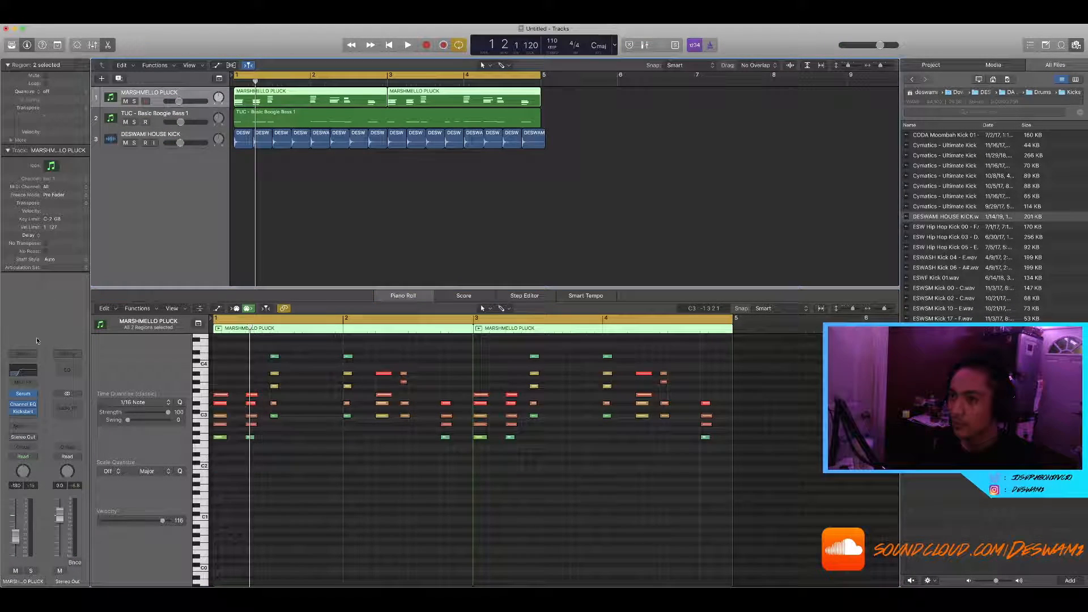
left_click_drag(55, 413, 26, 415)
Add an instrument track between the pluck and the bass, lower its volume and load Serum with the Foonk Arp sound
left_click(124, 117)
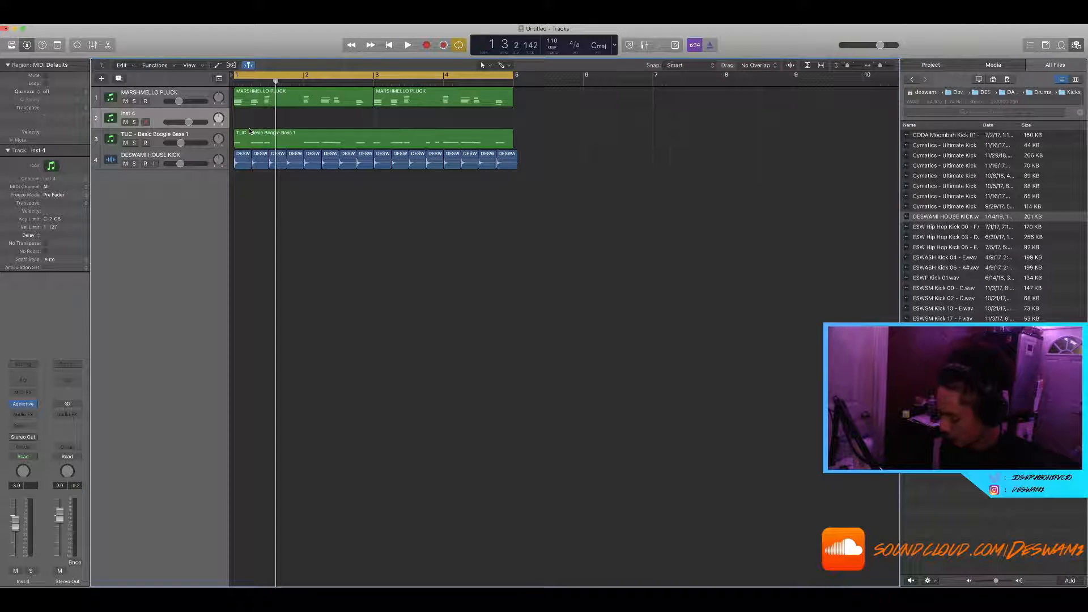
left_click_drag(189, 122, 189, 122)
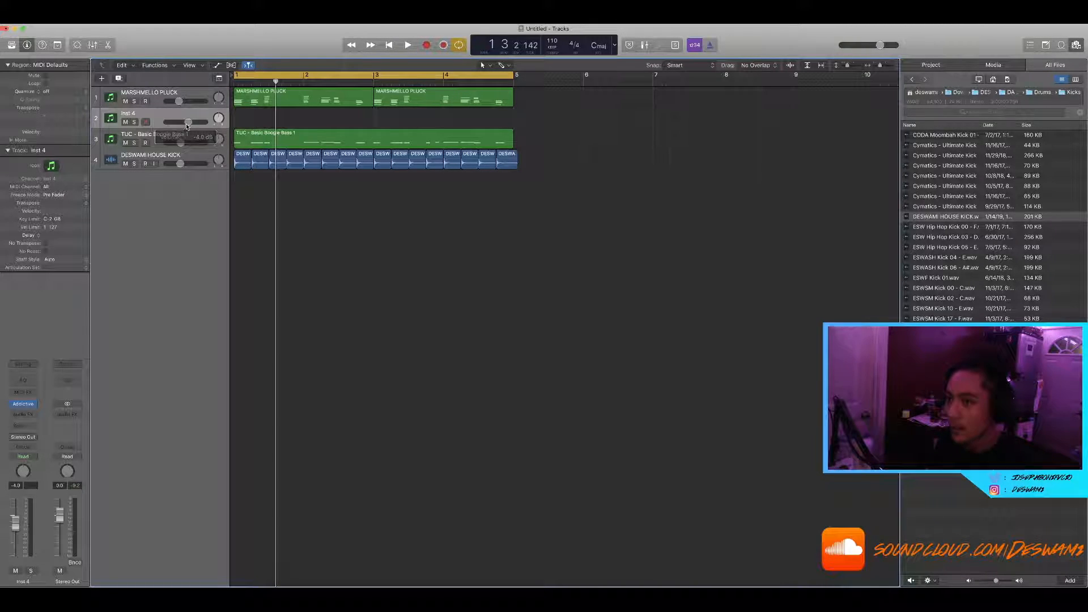
left_click(36, 405)
left_click(40, 387)
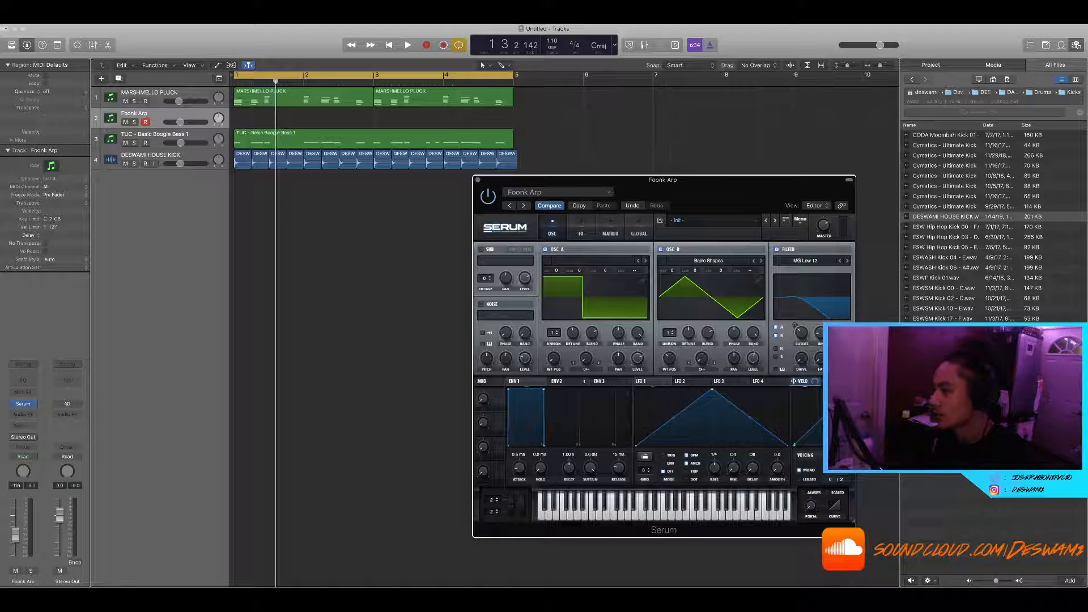
Show envelope 2 and the effects page of the Foonk Arp sound in Serum
left_click(564, 382)
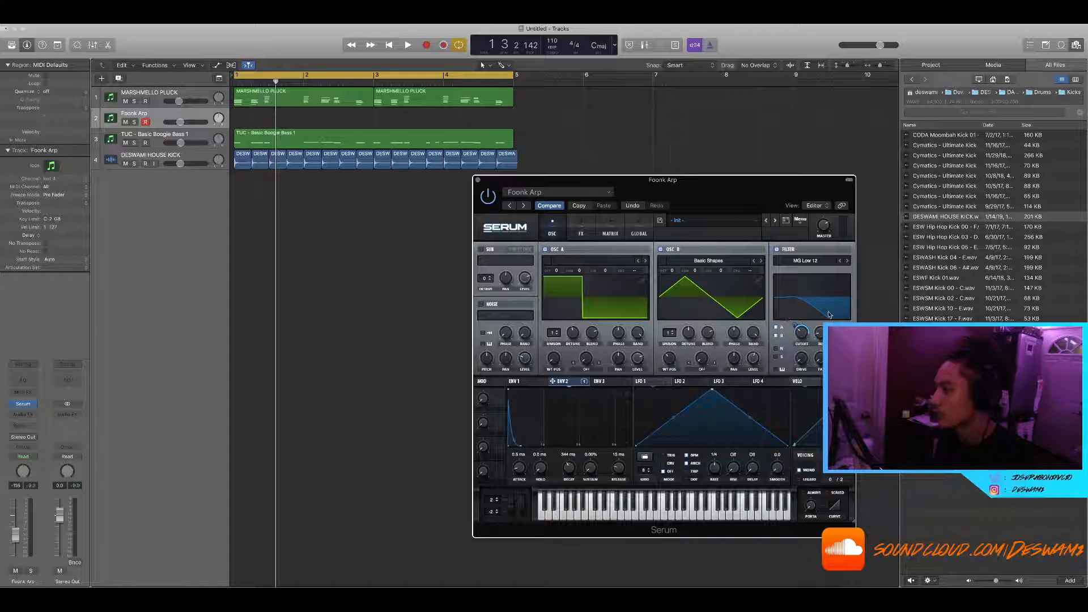
left_click(581, 232)
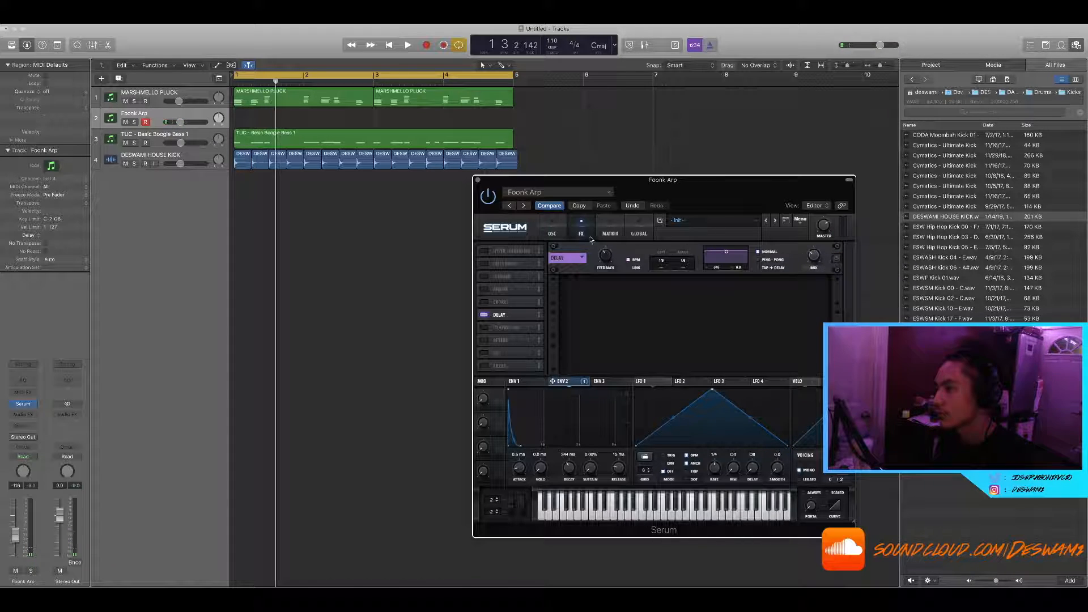
Add the Arpeggiator MIDI effect to the Foonk Arp track and move its window clear of the track list
left_click(24, 404)
left_click(31, 392)
left_click(25, 402)
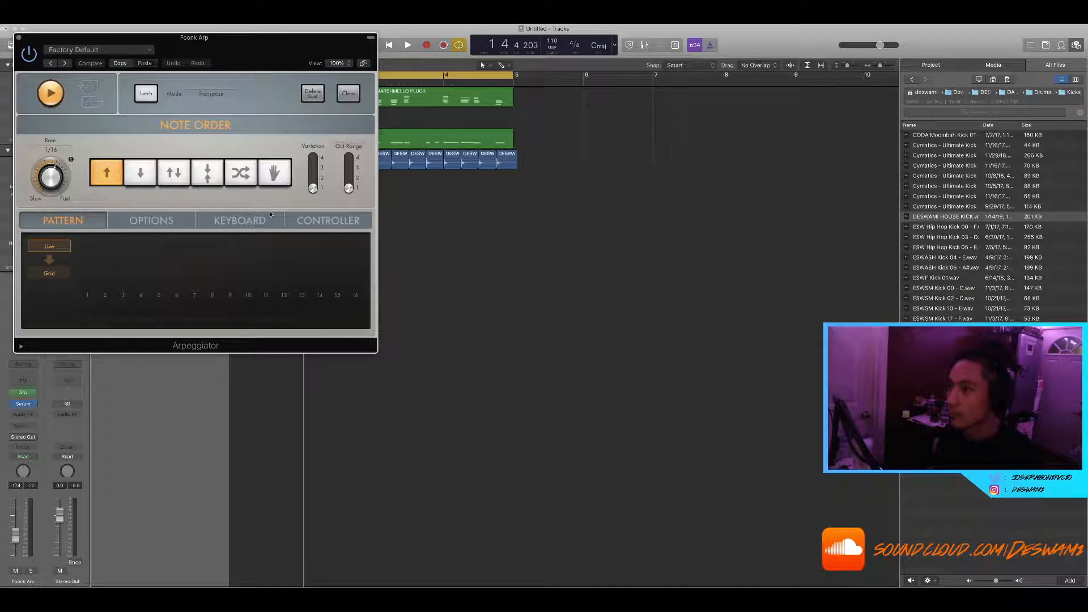
left_click_drag(206, 49, 467, 83)
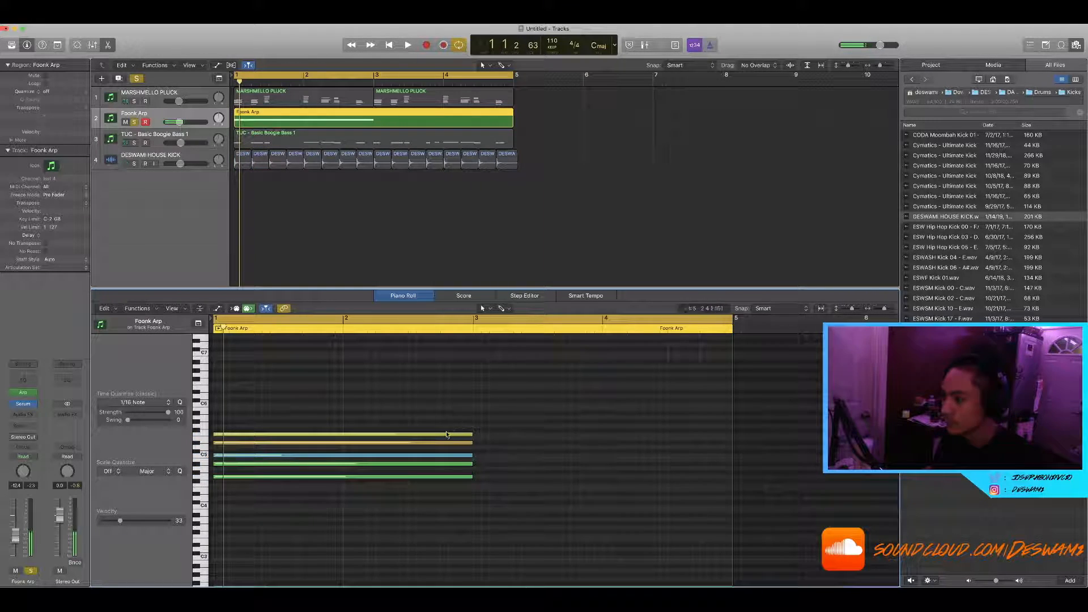
Repeat the arp's held two-bar chord into bars 3 and 4, raise the repeat's top note and play it back
left_click(473, 331)
key("super+r")
left_click_drag(499, 435, 500, 429)
key("space")
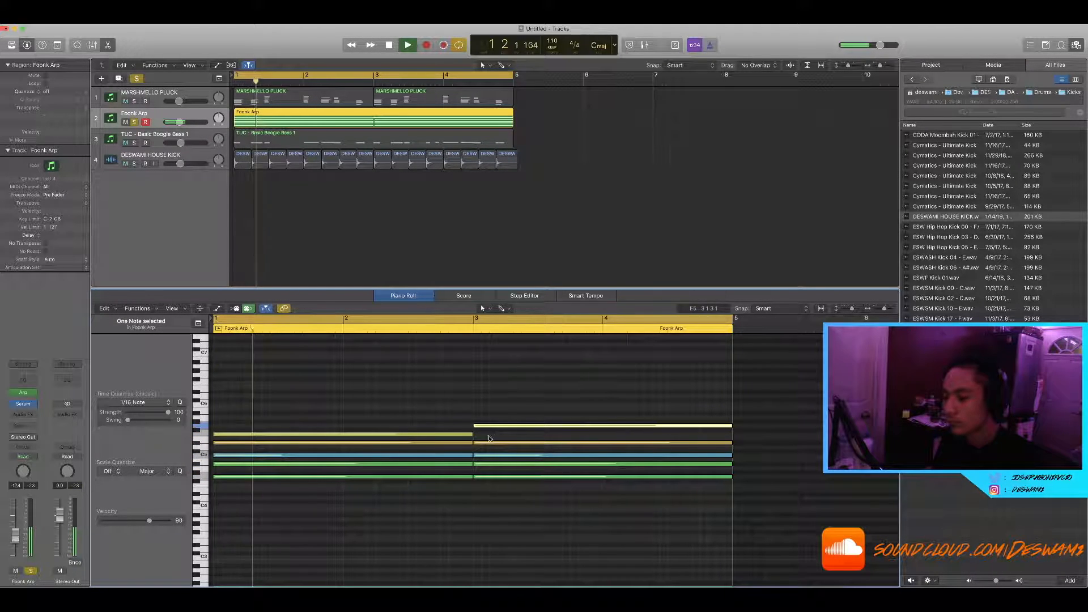
Set the Arpeggiator's rate to 1/16, octave range to 2 and variation to 3 while auditioning the soloed arp
key("super+Left")
left_click(22, 393)
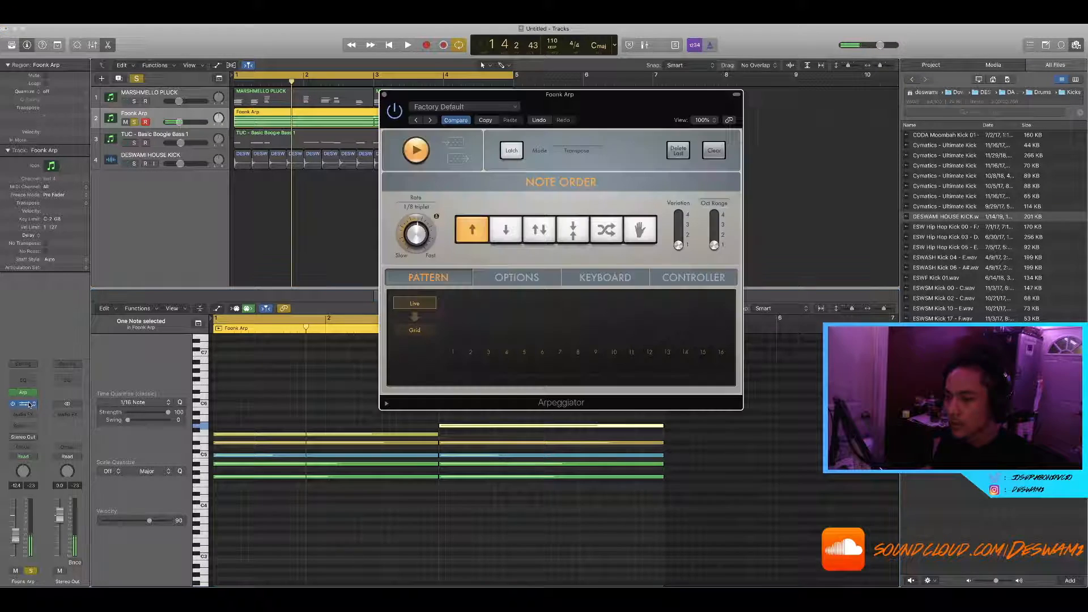
left_click_drag(410, 238, 409, 233)
key("space")
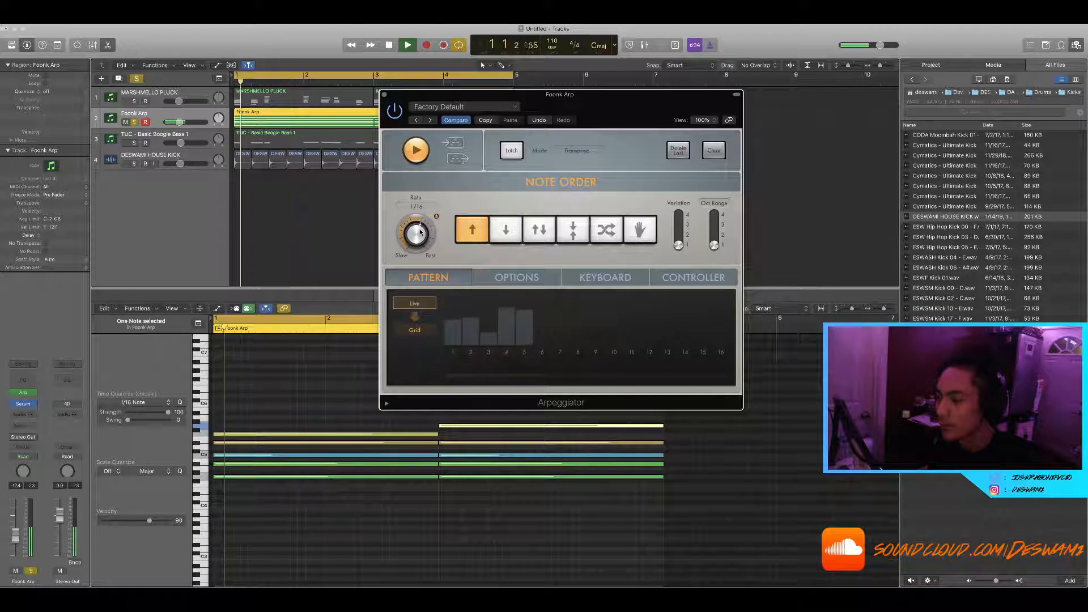
left_click_drag(714, 245, 713, 235)
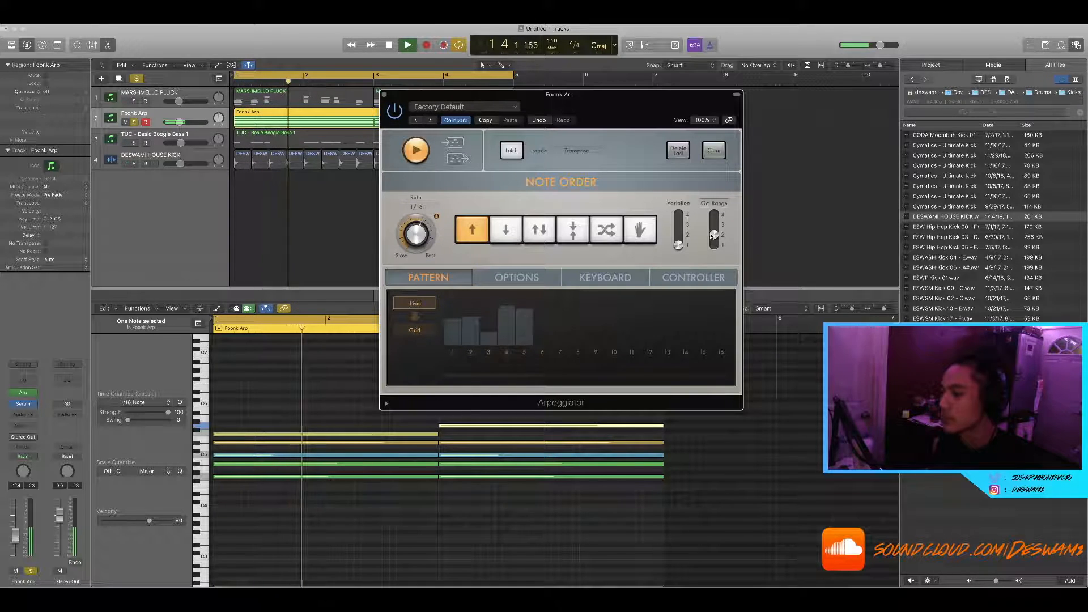
left_click_drag(678, 245, 678, 234)
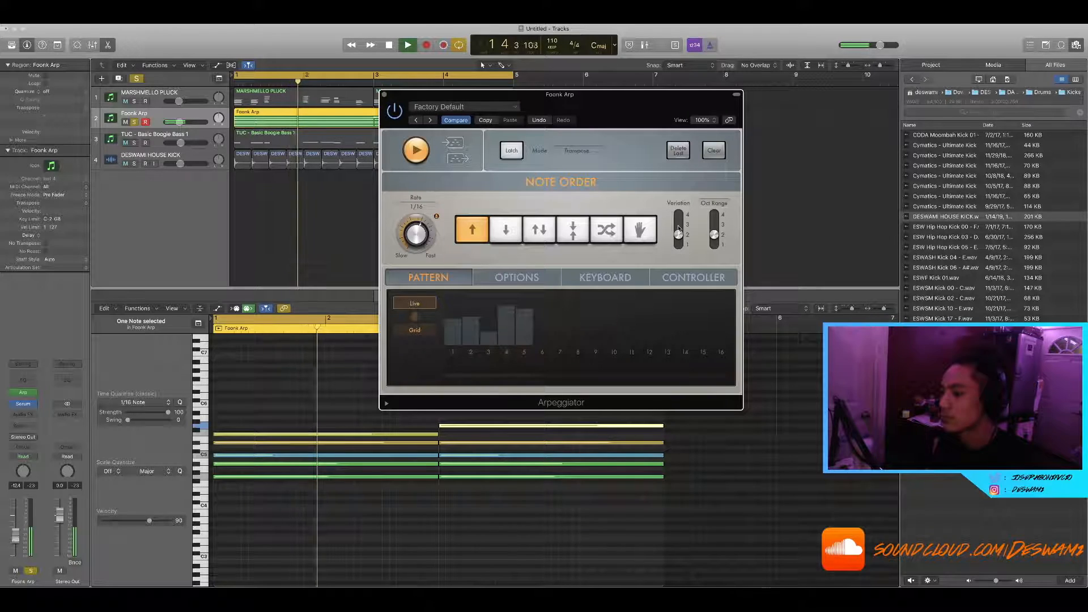
left_click_drag(680, 233, 679, 225)
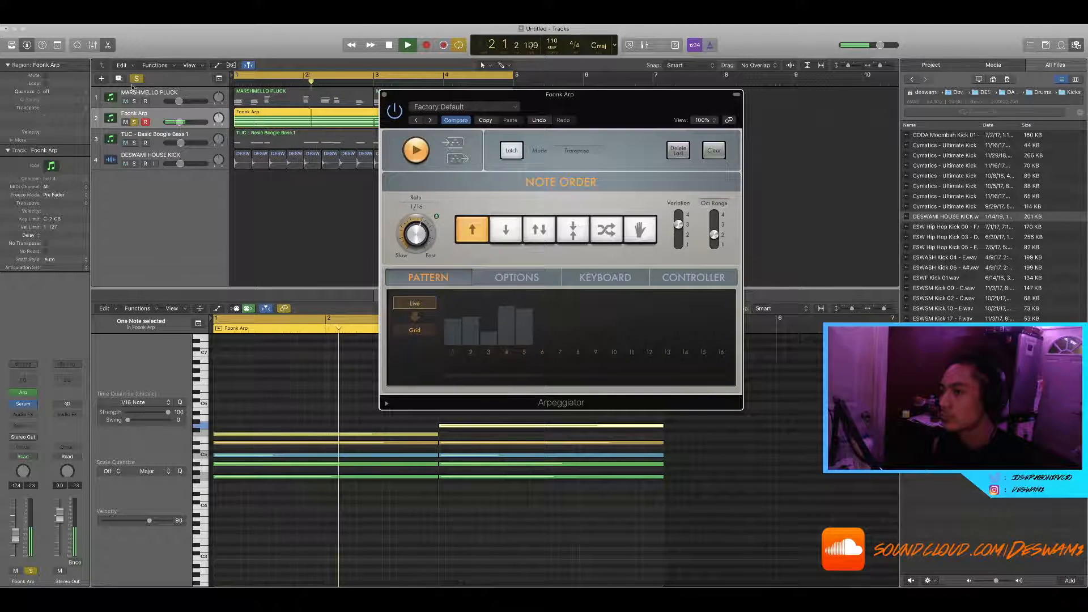
Bring the arp out of solo, lower its volume slightly and raise the Arpeggiator's octave range to 3
left_click(176, 134)
left_click_drag(180, 121, 176, 122)
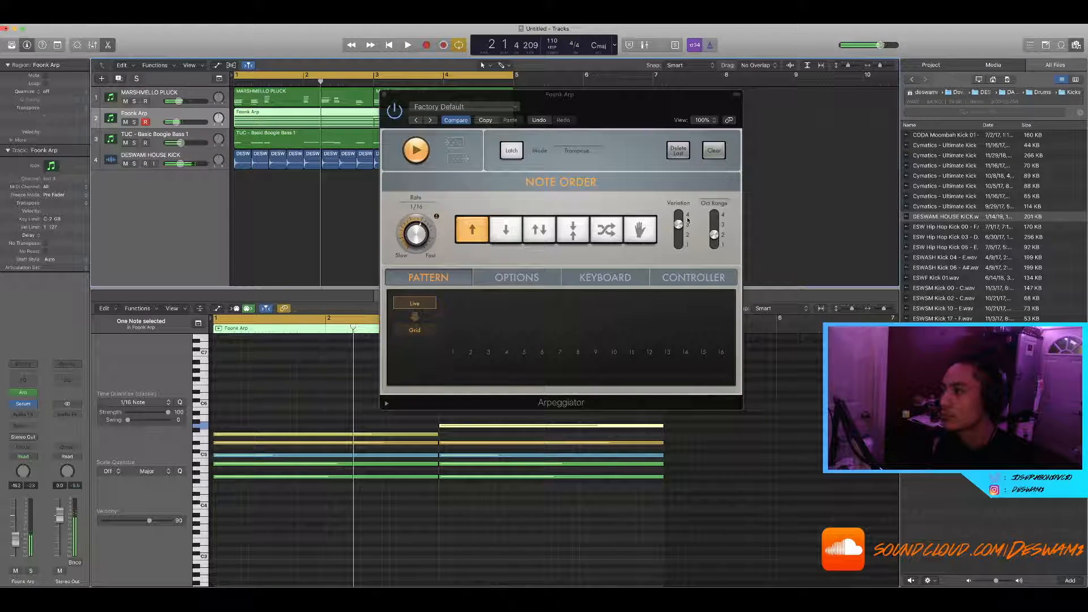
left_click_drag(714, 234, 716, 226)
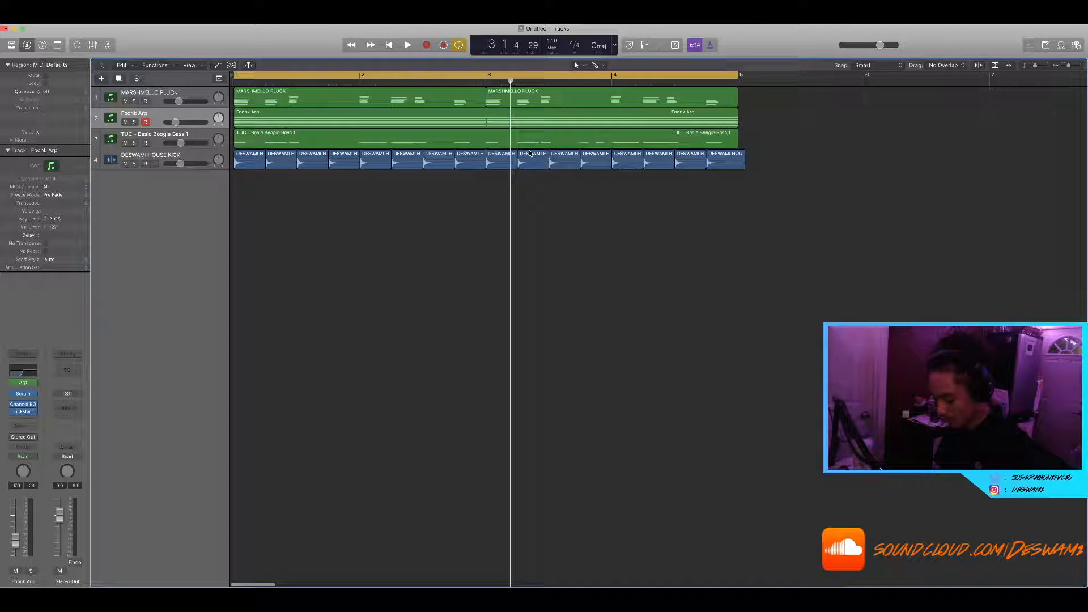
Insert Apple's AUPitch Audio Unit on the Stereo Out channel and move its window beside the regions
scroll(530, 152, "down", 2)
scroll(527, 154, "down", 3)
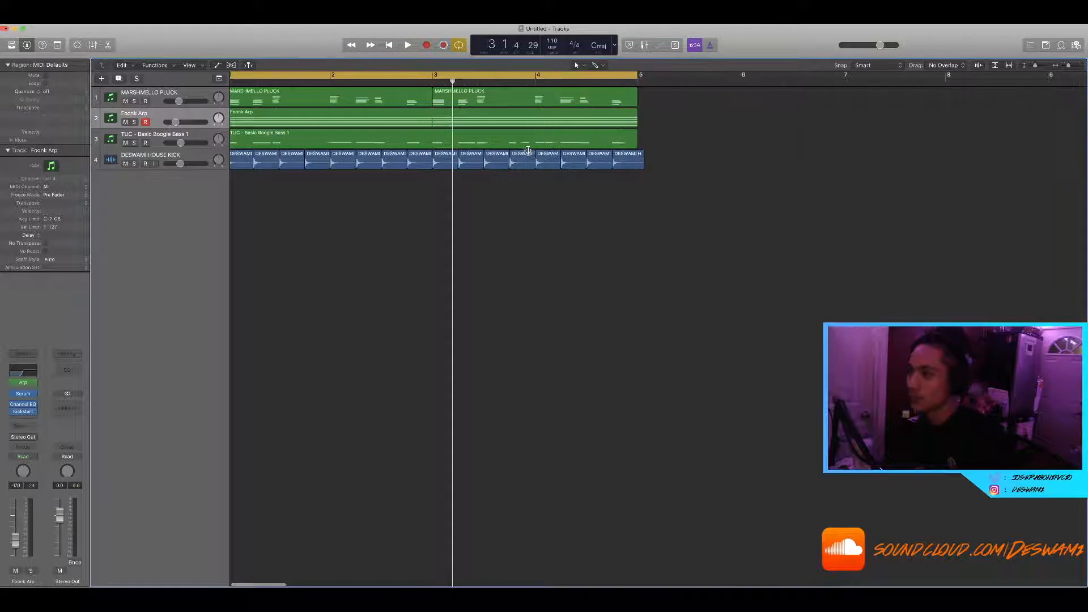
scroll(517, 199, "up", 3)
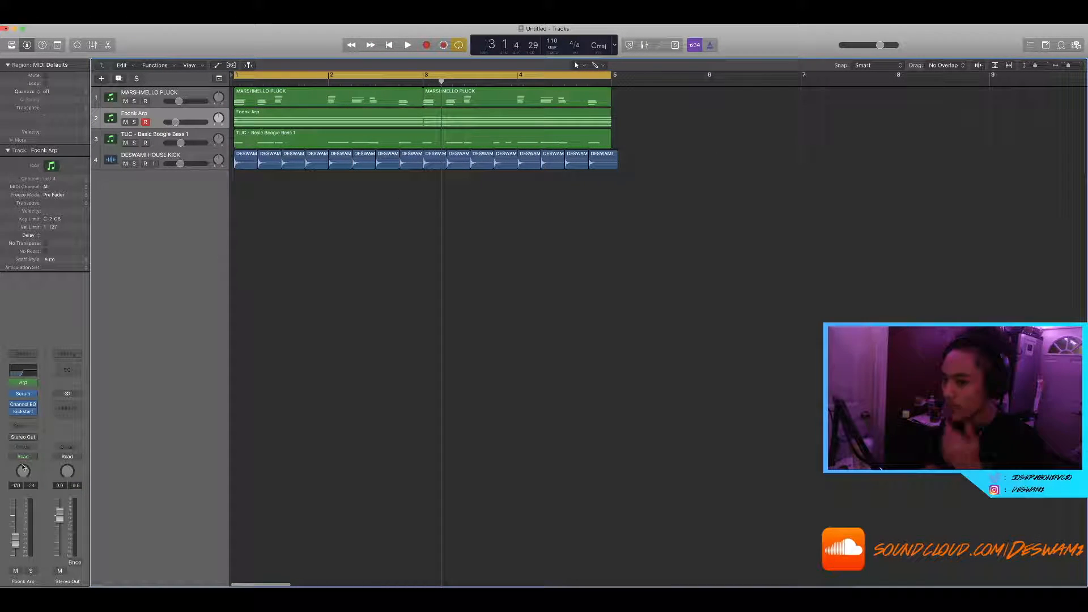
left_click(62, 407)
mouse_move(84, 561)
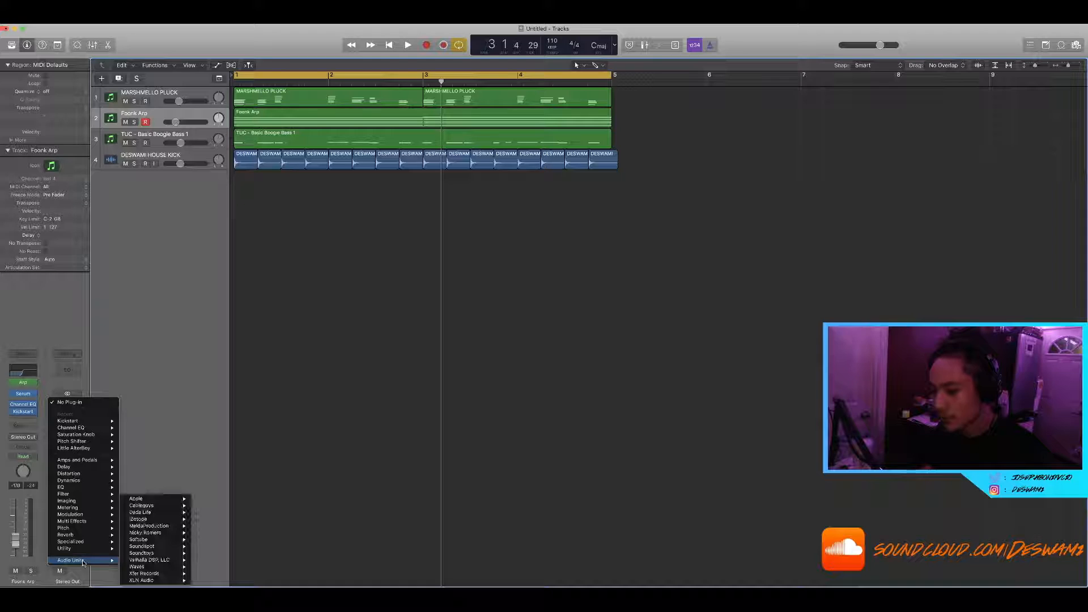
mouse_move(136, 499)
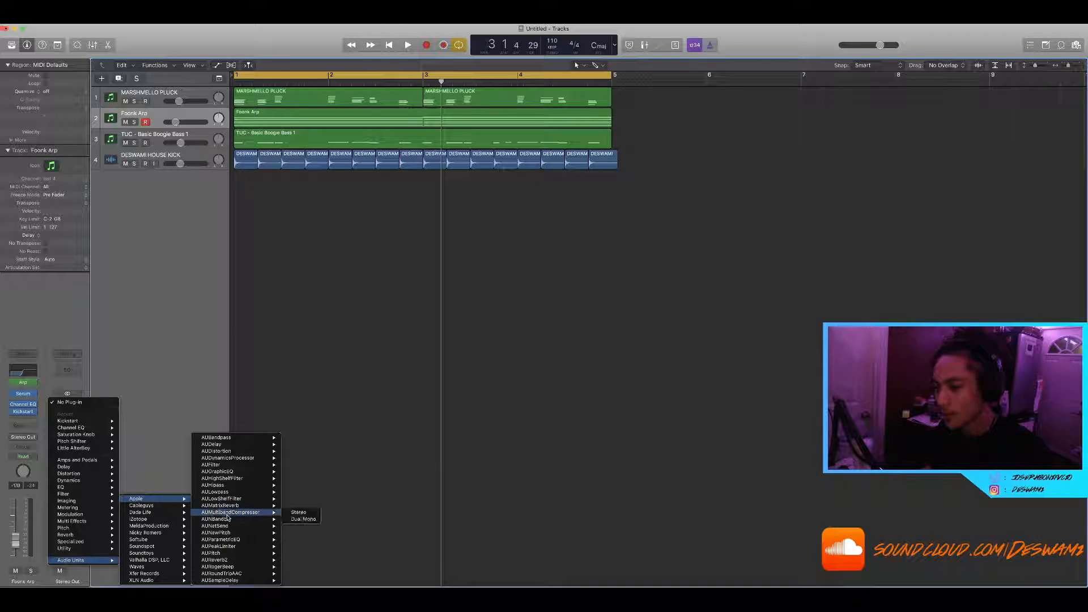
left_click(300, 553)
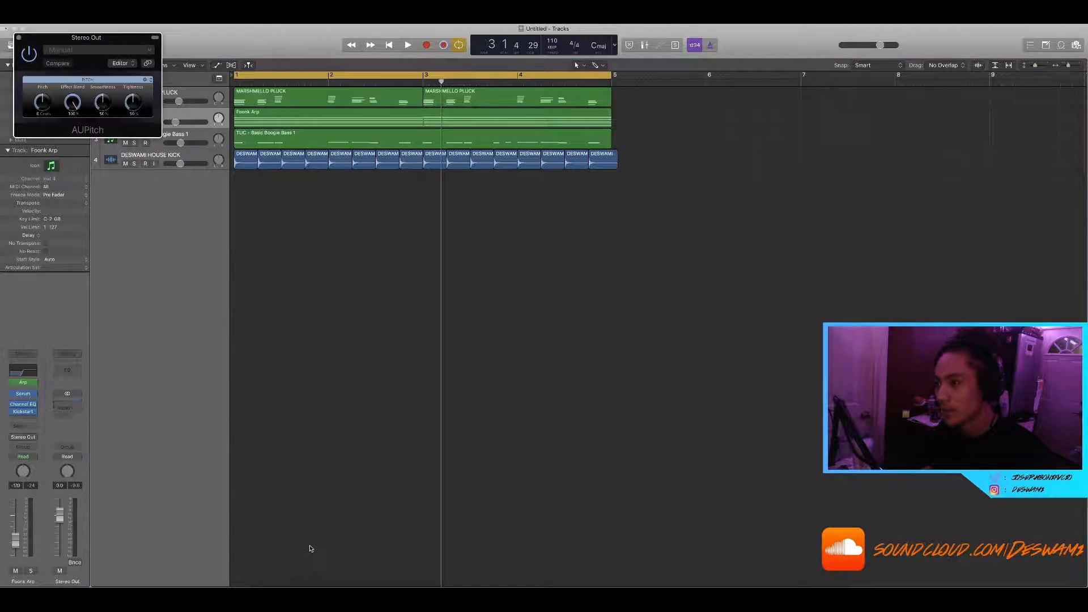
left_click_drag(182, 59, 648, 169)
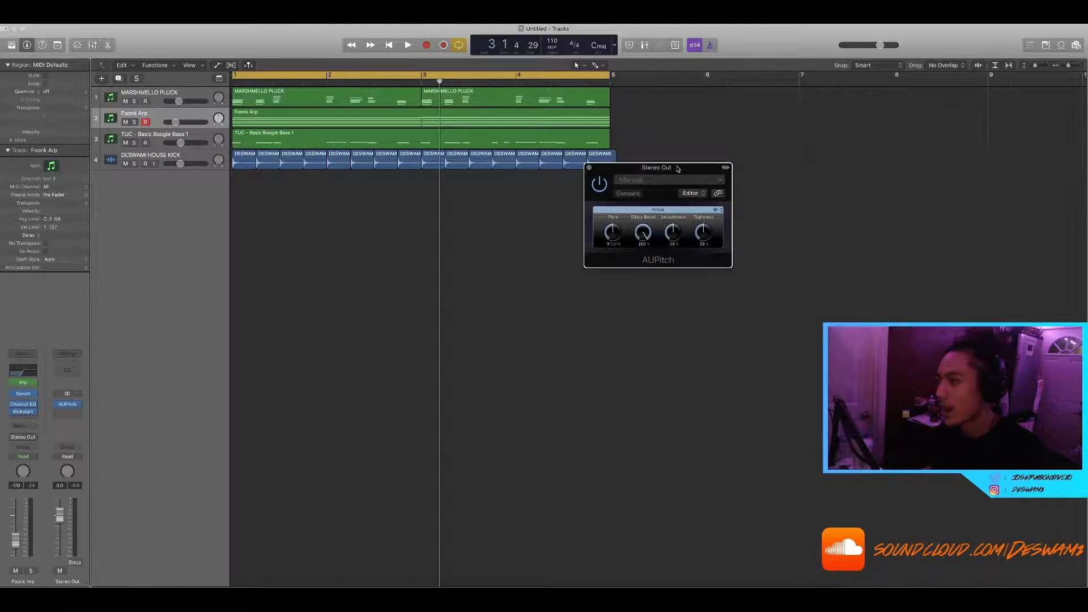
Turn AUPitch's smoothness and tightness down to minimum, raise the pitch slightly, start playback and close the plug-in
left_click_drag(705, 236, 674, 250)
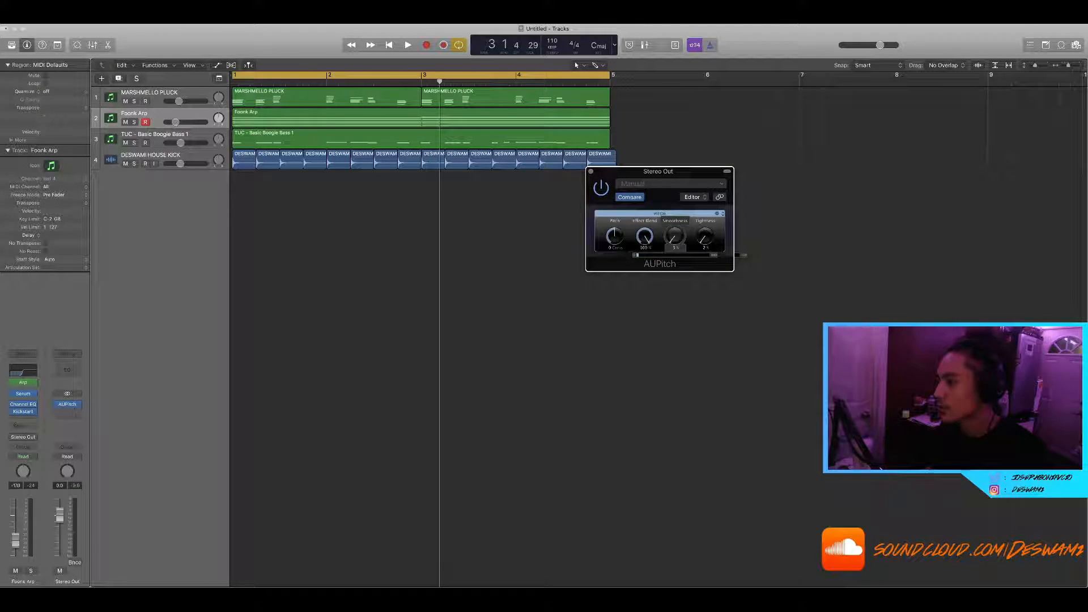
left_click(615, 234)
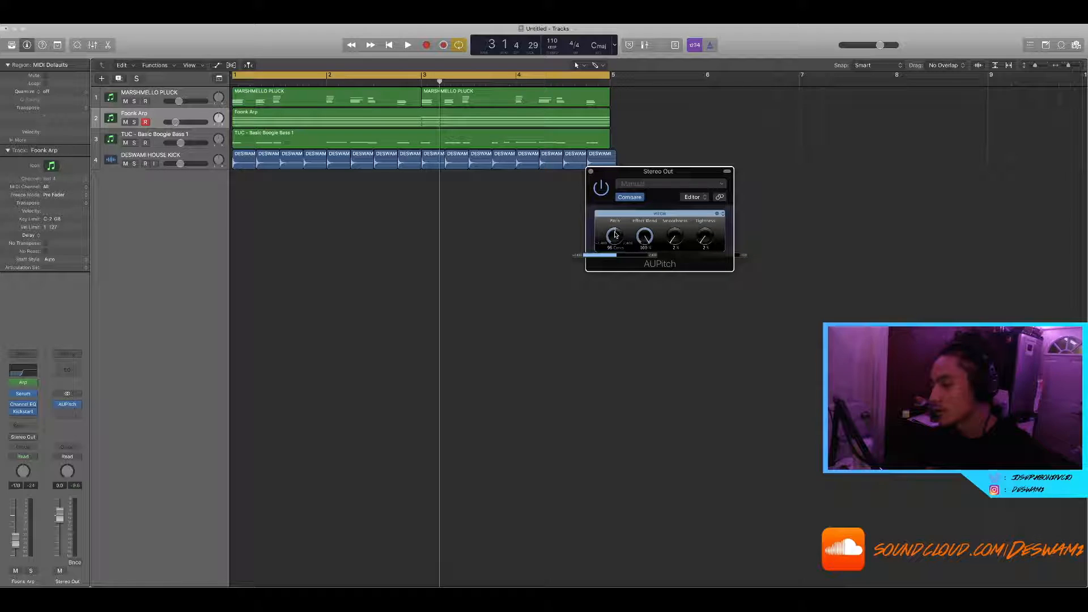
key("space")
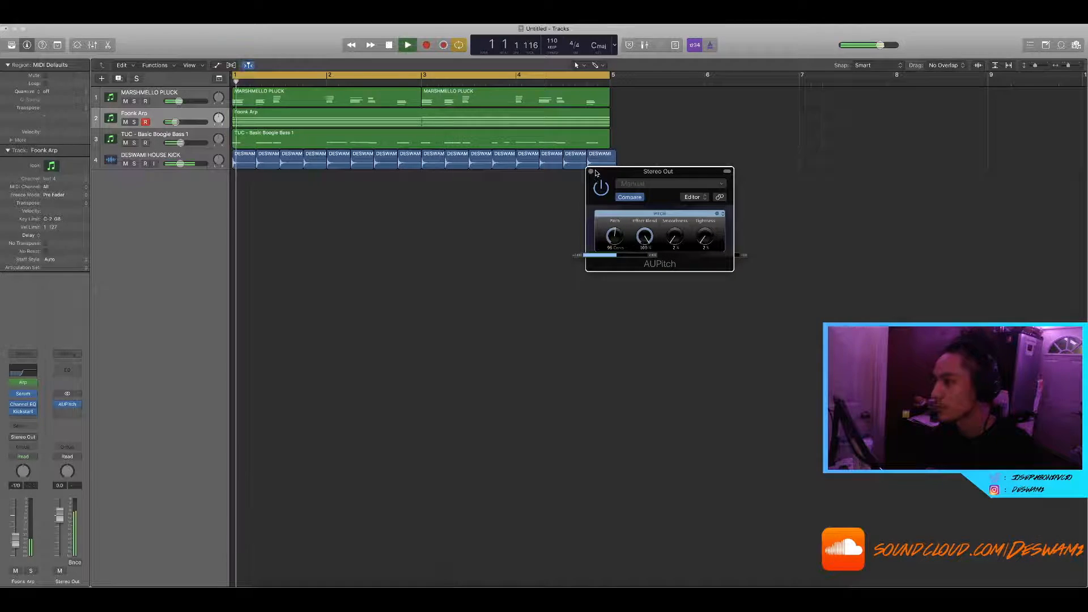
left_click(590, 171)
Listen to the full four-bar loop with the arp layer and the pitch effect on the output
scroll(475, 198, "down", 3)
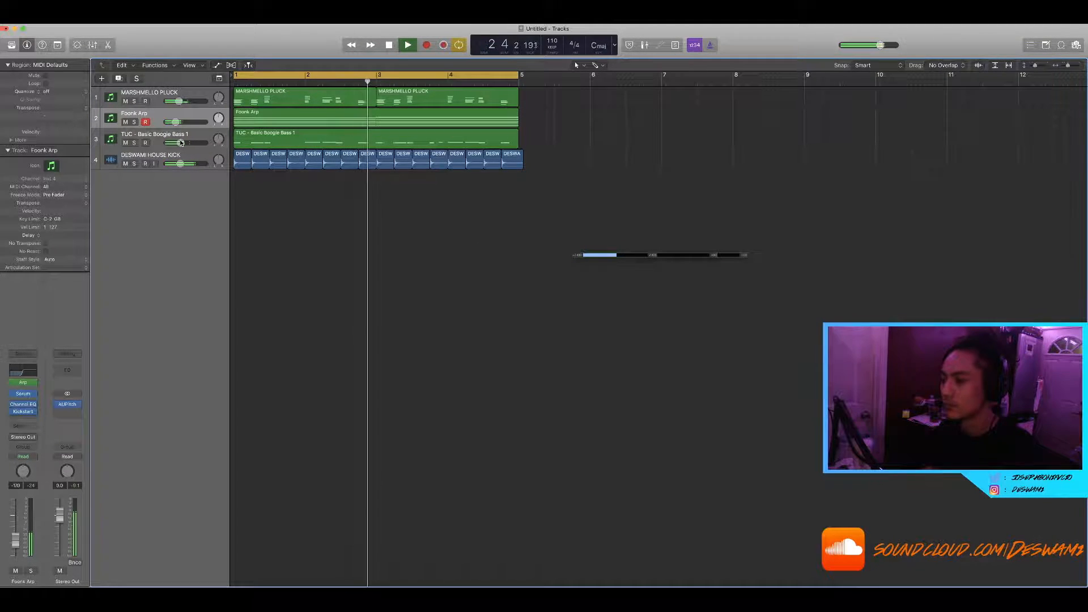
scroll(239, 159, "up", 3)
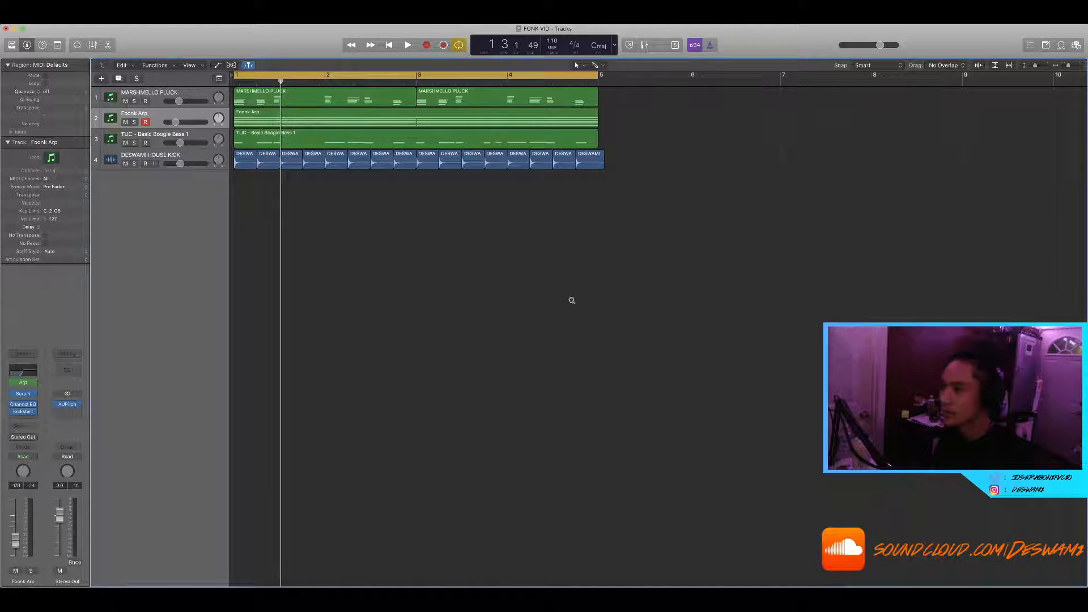
scroll(570, 303, "up", 5)
scroll(574, 299, "down", 4)
key("space")
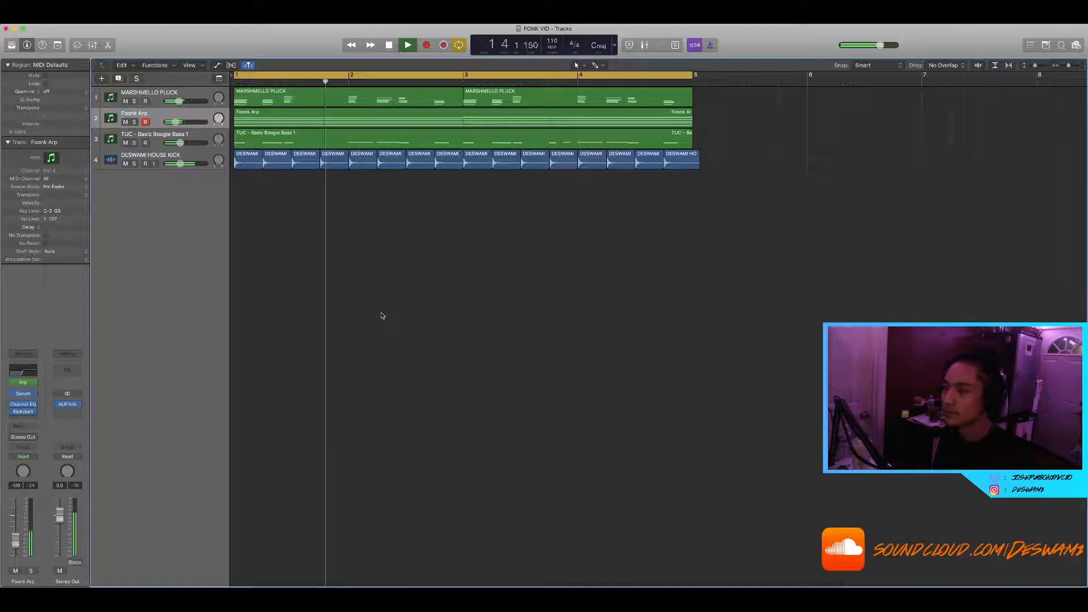
scroll(380, 315, "down", 3)
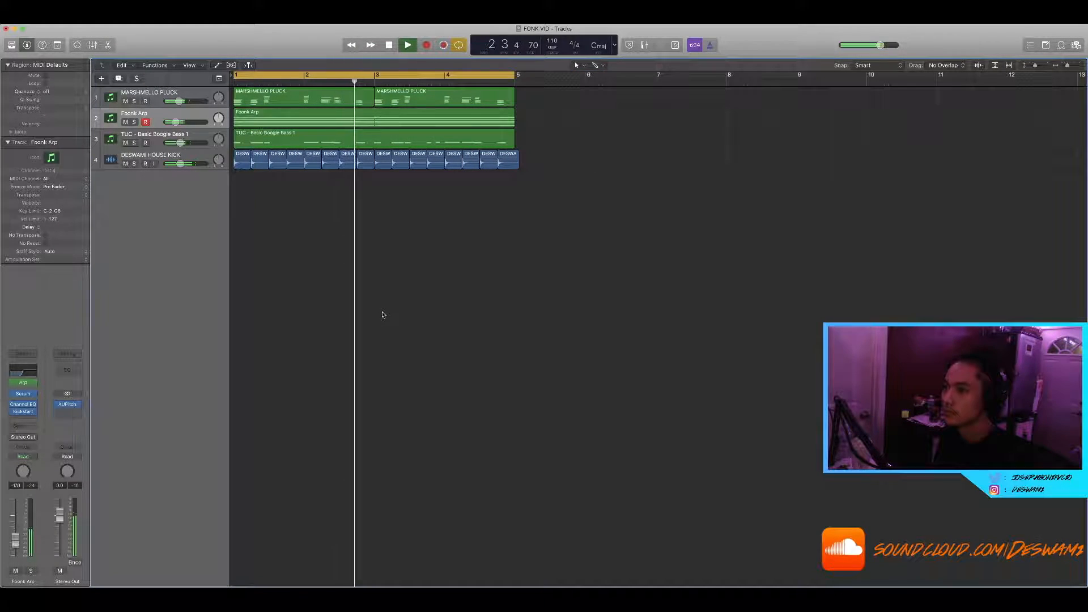
Search Splice for clap and place the SWEATER_BEATS_clap_one_shot_snapclap sample on a new track at beat 2 of bar 1
double_click(754, 172)
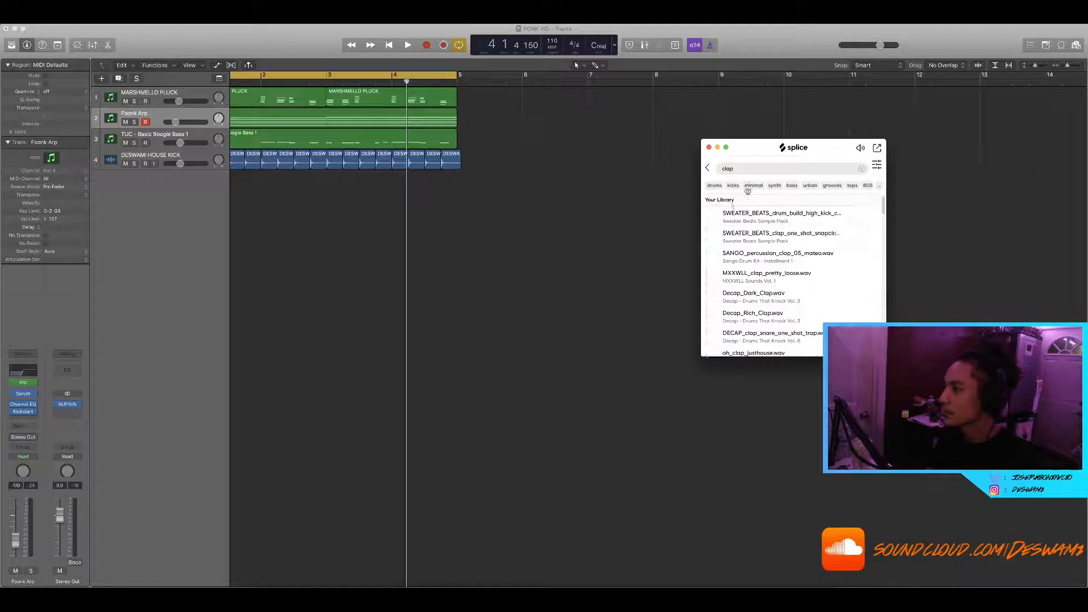
left_click_drag(766, 233, 242, 182)
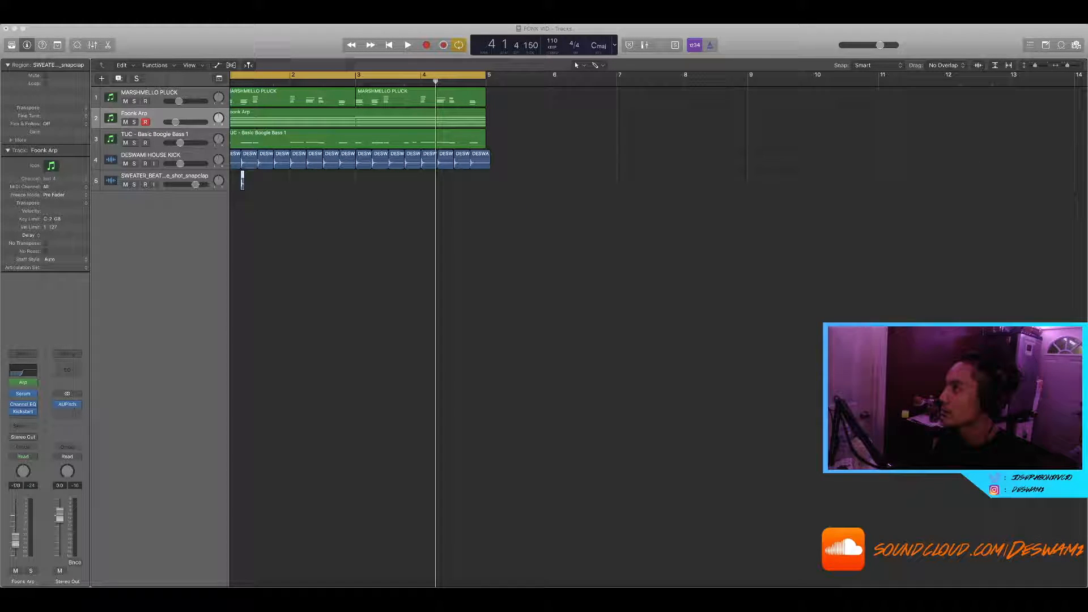
Switch to Splice, find LF_clap_08_v2.wav among the clap results and place it on a new track under the first snapclap region
key("super+Tab")
key("super+Tab")
scroll(793, 255, "down", 10)
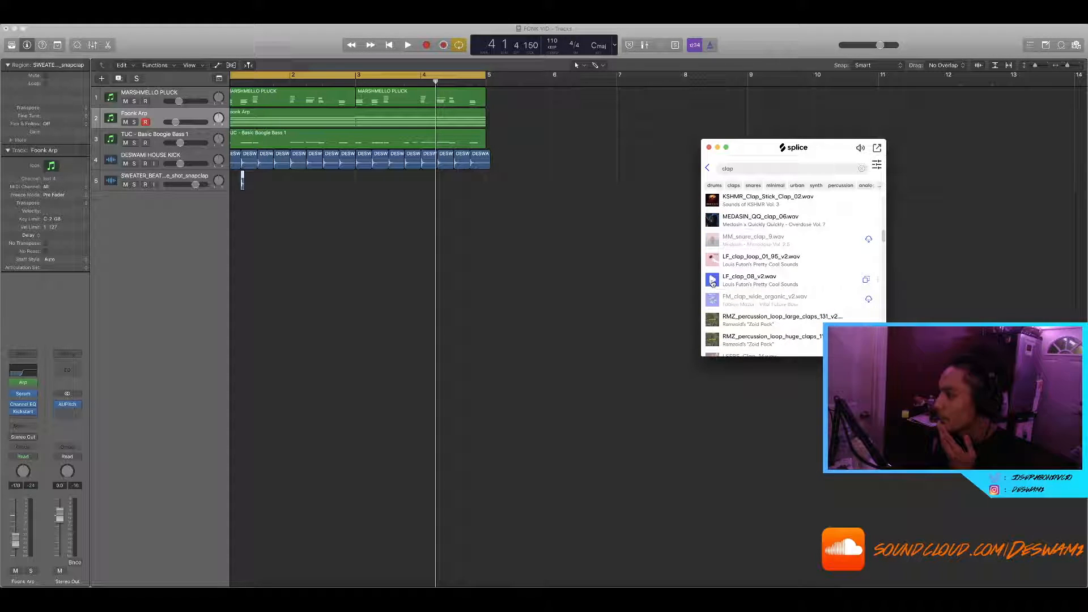
left_click_drag(715, 282, 254, 203)
scroll(716, 246, "down", 10)
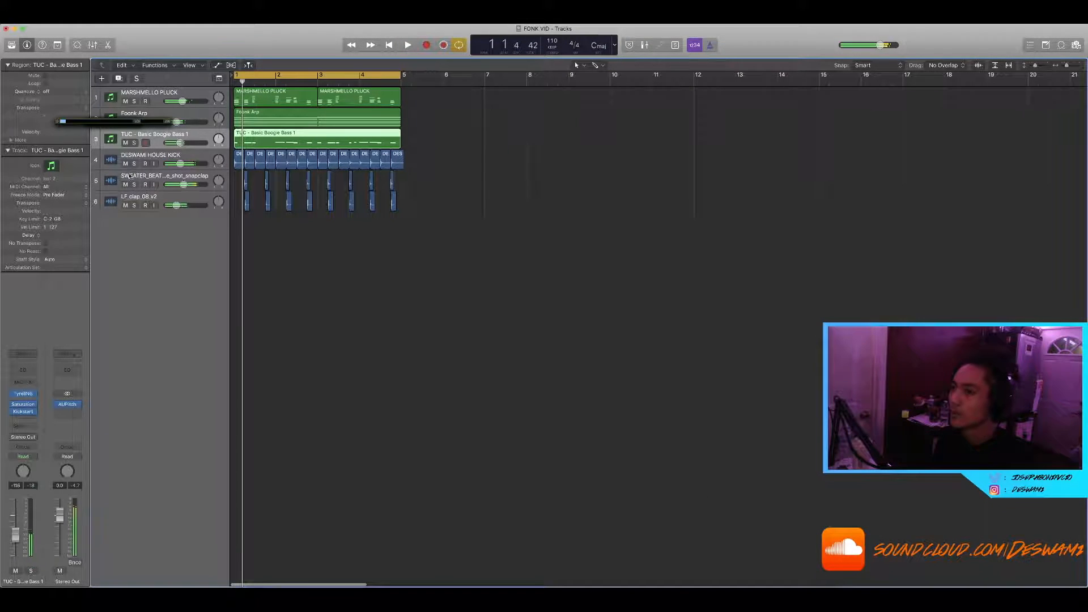
Create one software instrument track below Foonk Arp, close its Addictive Keys window and lower the track volume slightly
left_click(125, 115)
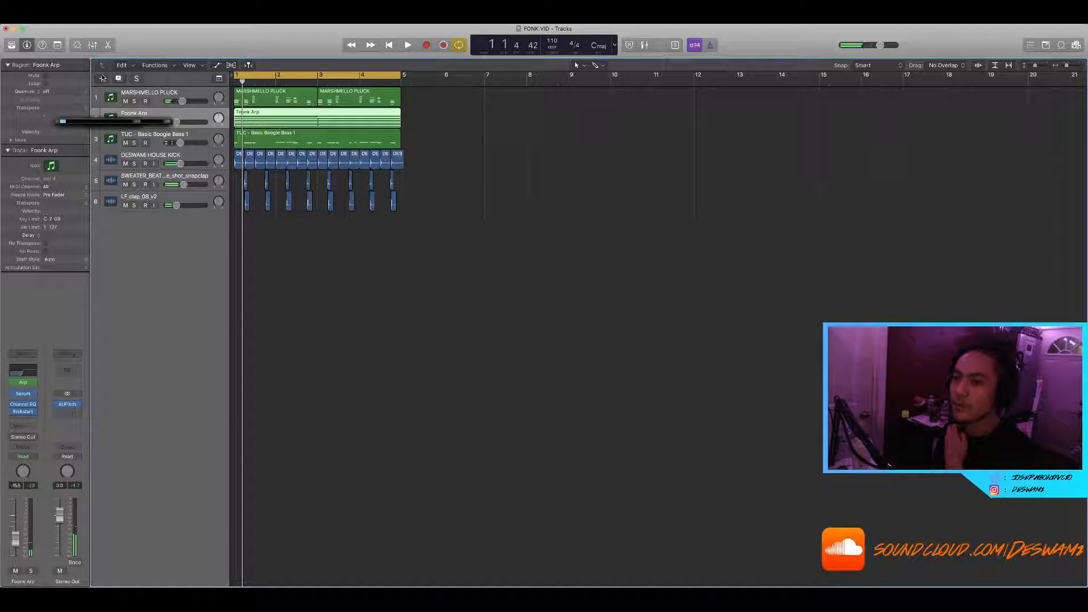
left_click(102, 77)
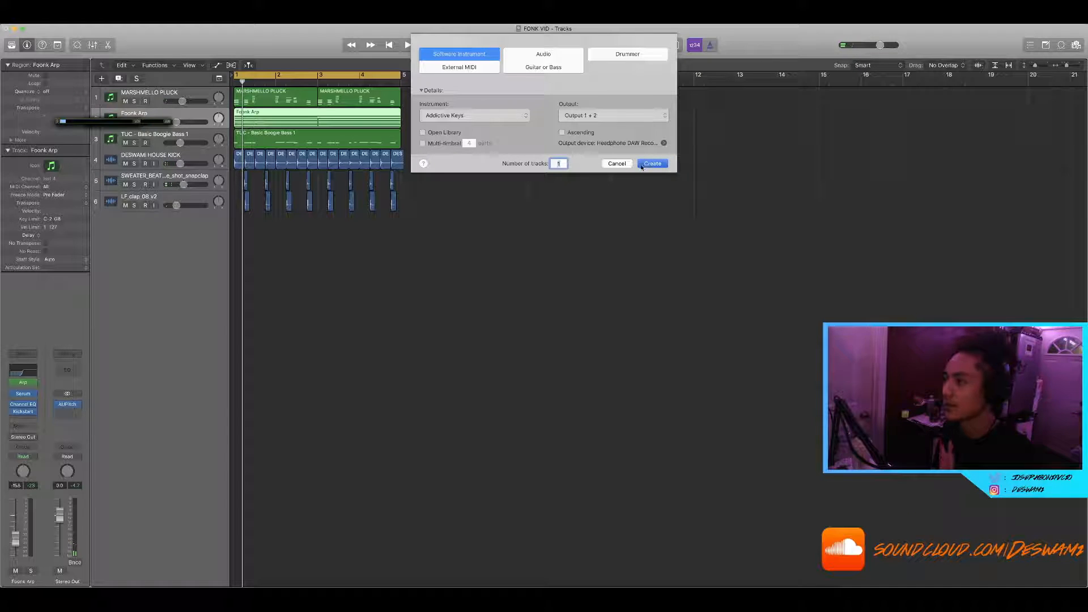
key("Return")
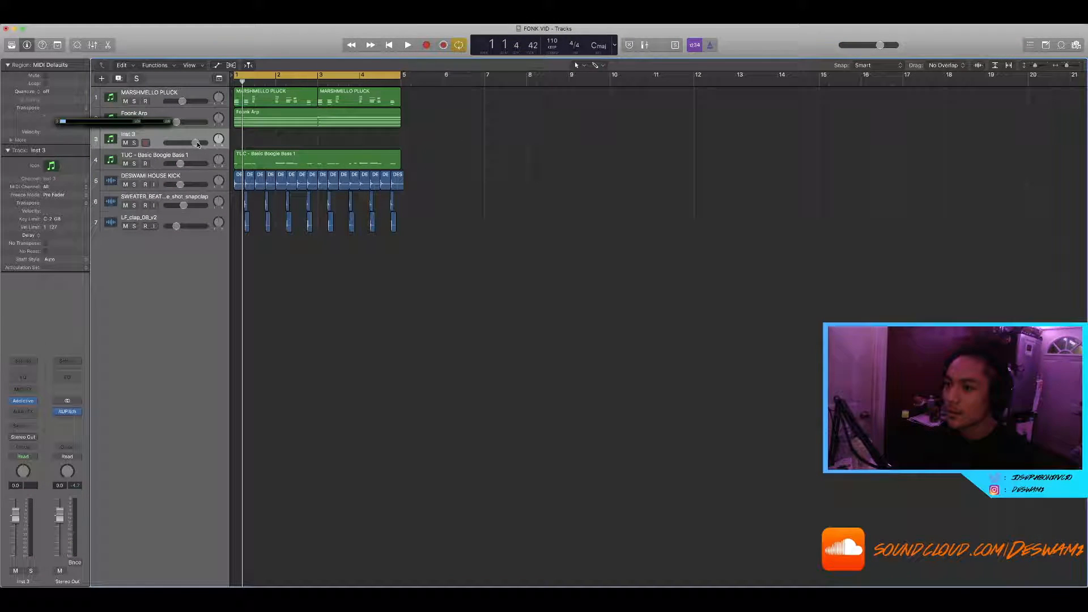
left_click_drag(62, 56, 544, 138)
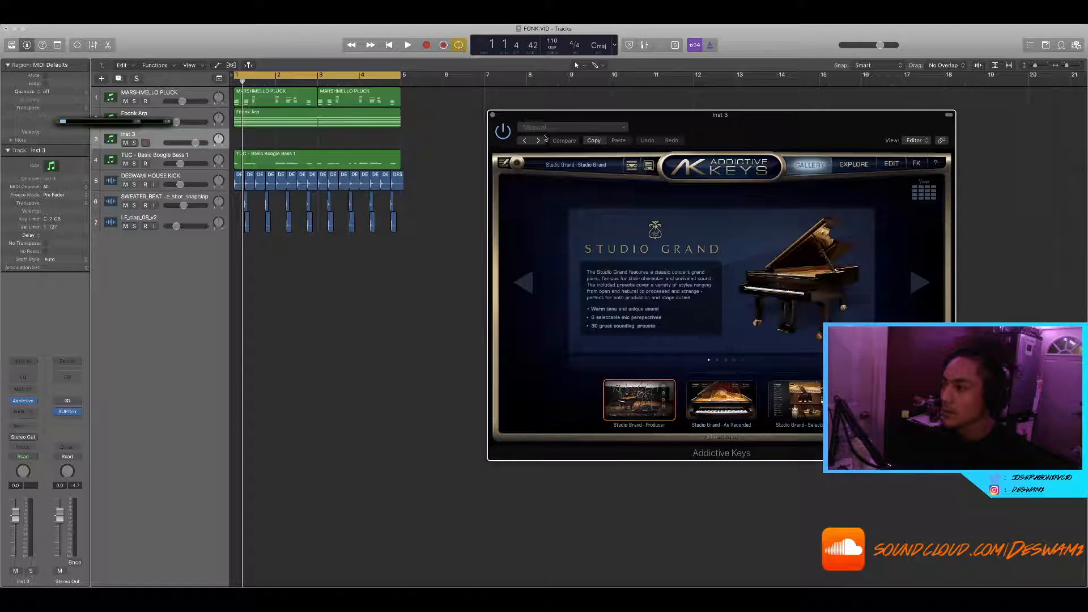
left_click(493, 115)
left_click_drag(195, 142, 190, 143)
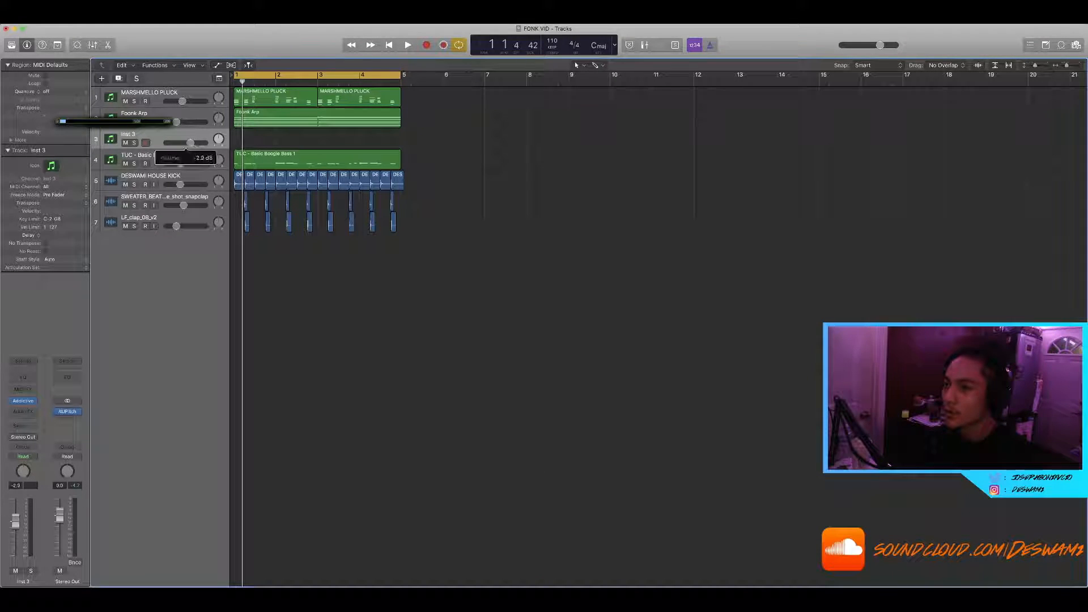
Load Xpand!2 on the Inst 3 track and add a held note with a lower harmony note at bar 4 of its part
left_click(34, 402)
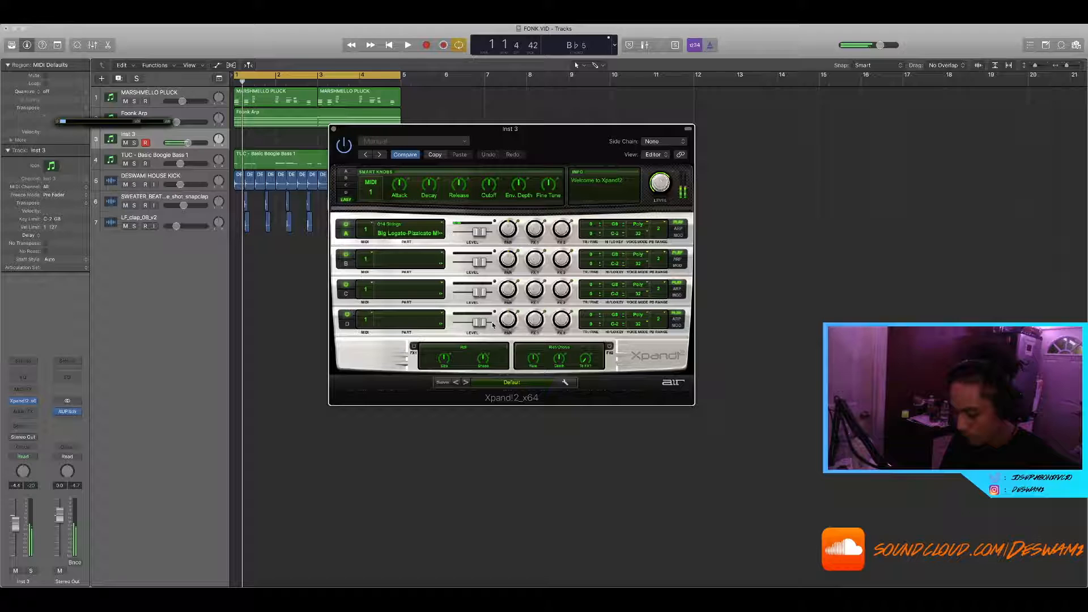
left_click(521, 422)
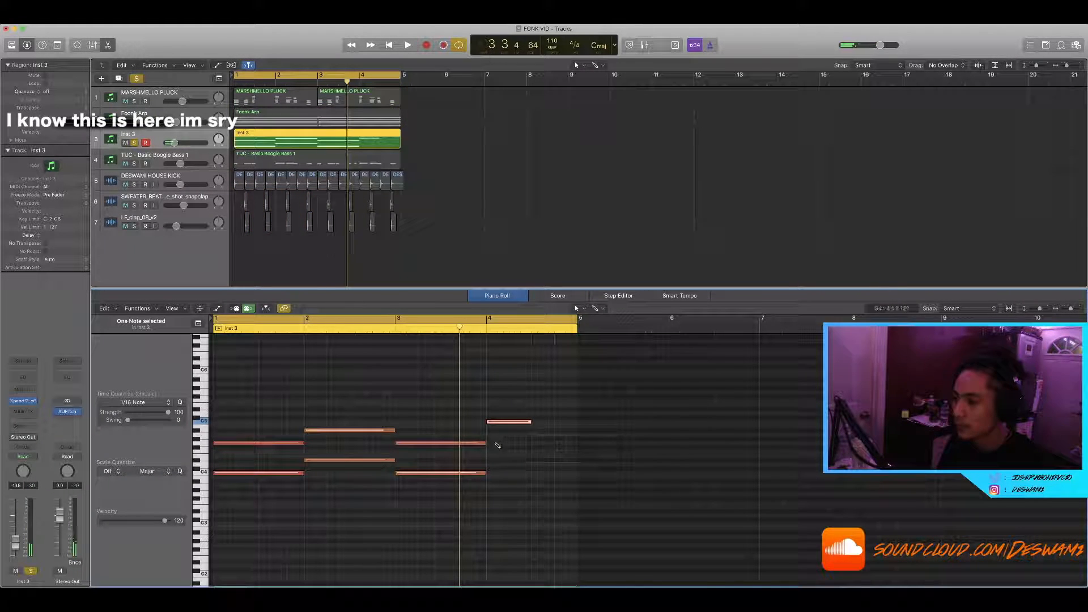
left_click_drag(497, 424, 497, 452)
key("space")
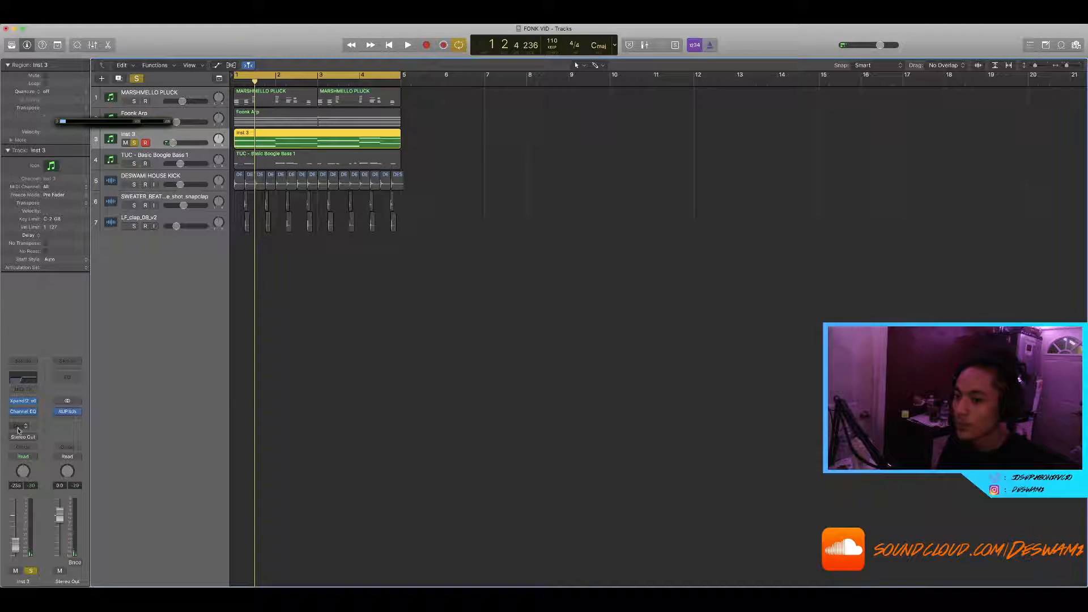
Send the Inst 3 track to Bus 4 and insert a stereo Space Designer reverb on the bus's aux channel
left_click(21, 430)
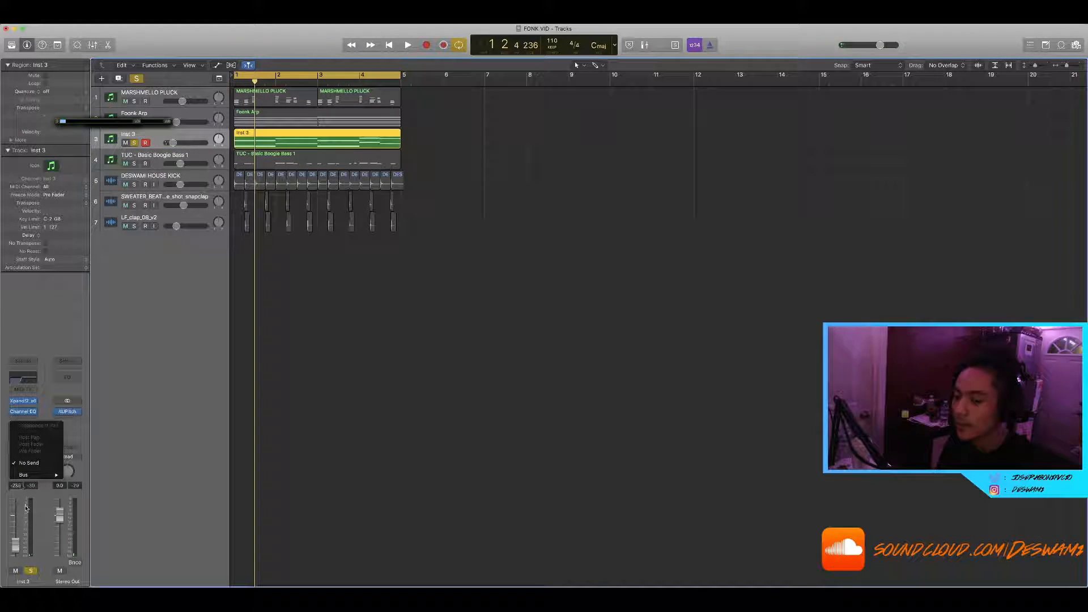
mouse_move(26, 474)
left_click(85, 351)
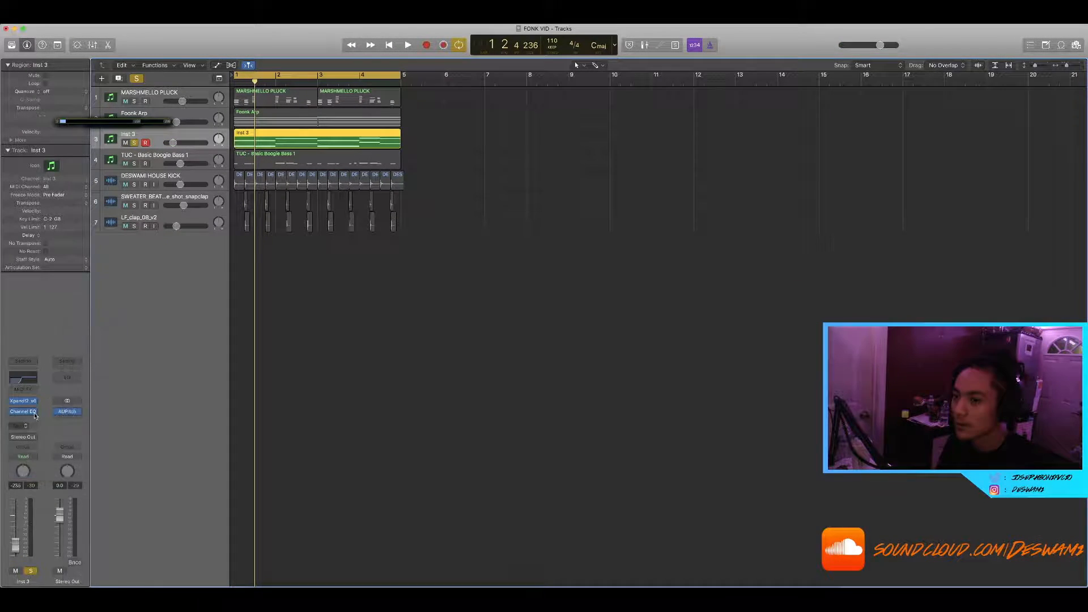
left_click(66, 406)
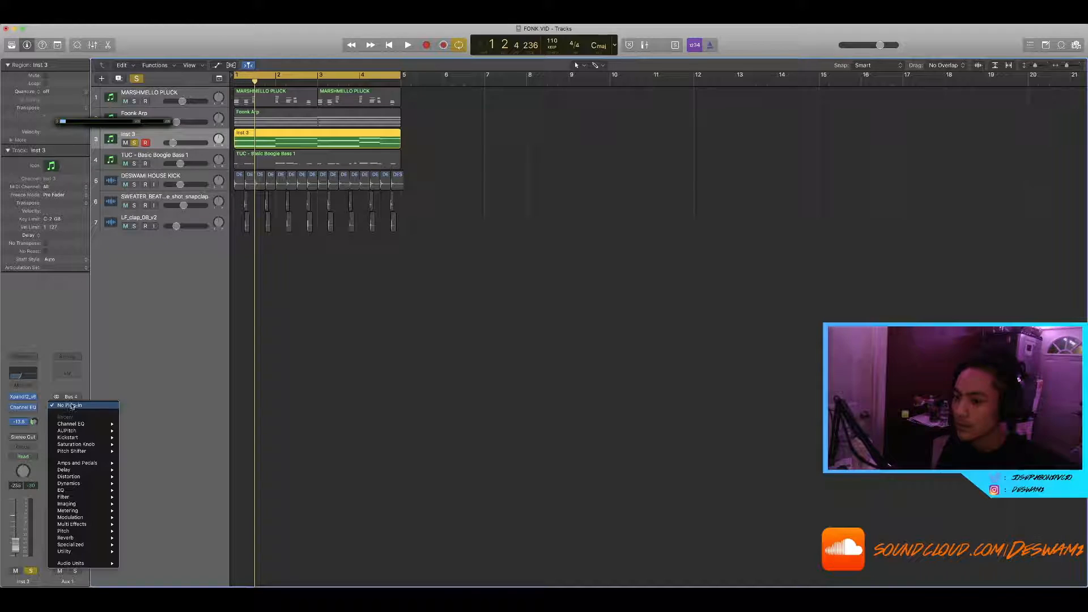
mouse_move(78, 539)
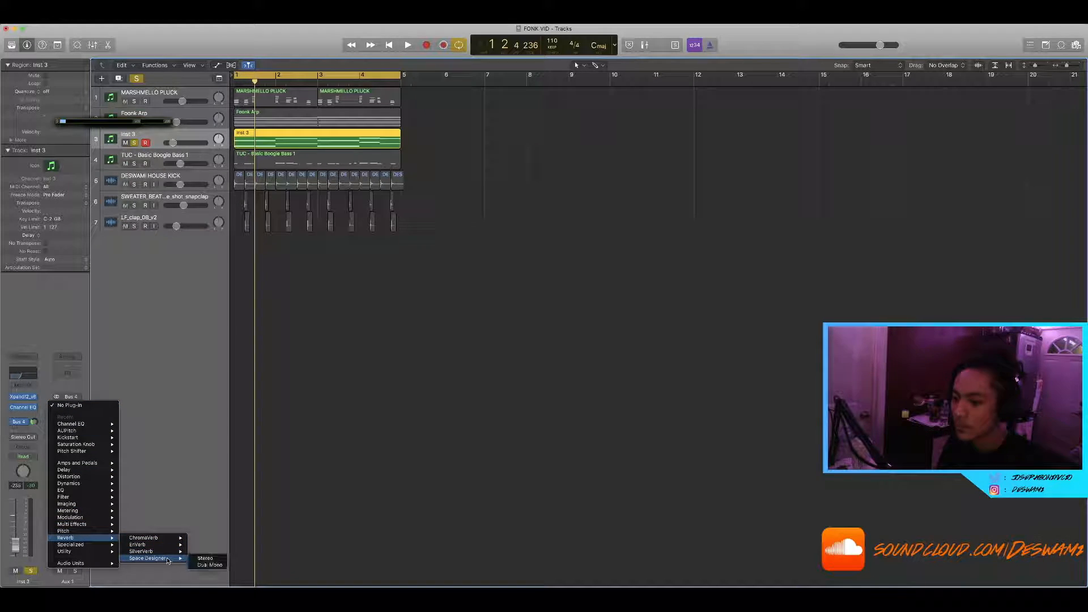
left_click(199, 560)
Play the soloed Inst 3 part and raise its Bus 4 send level slightly while listening to the reverb
key("space")
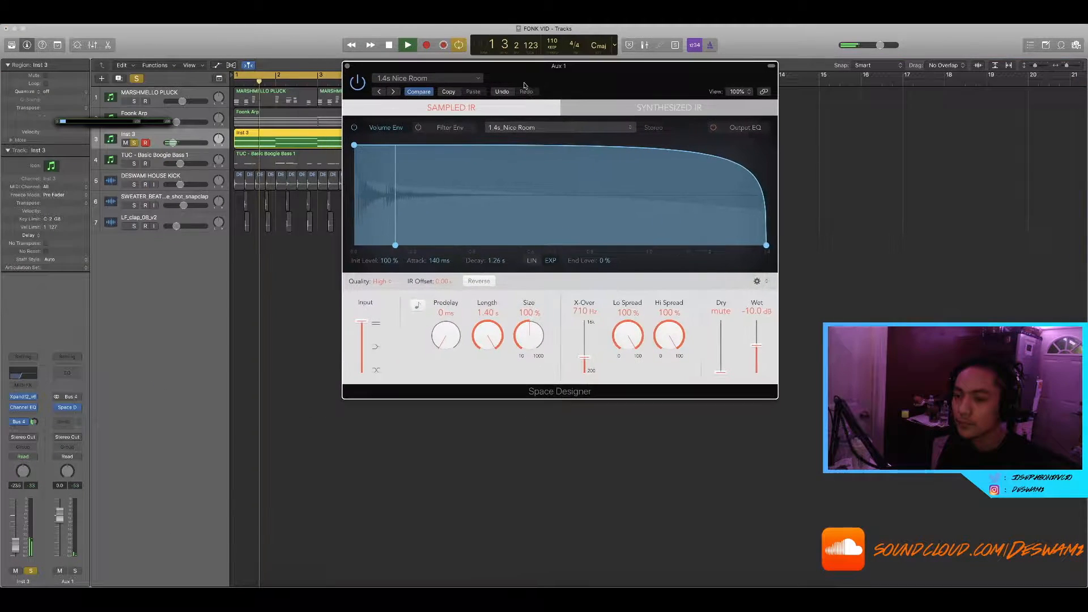
left_click_drag(34, 422, 34, 416)
key("space")
key("space")
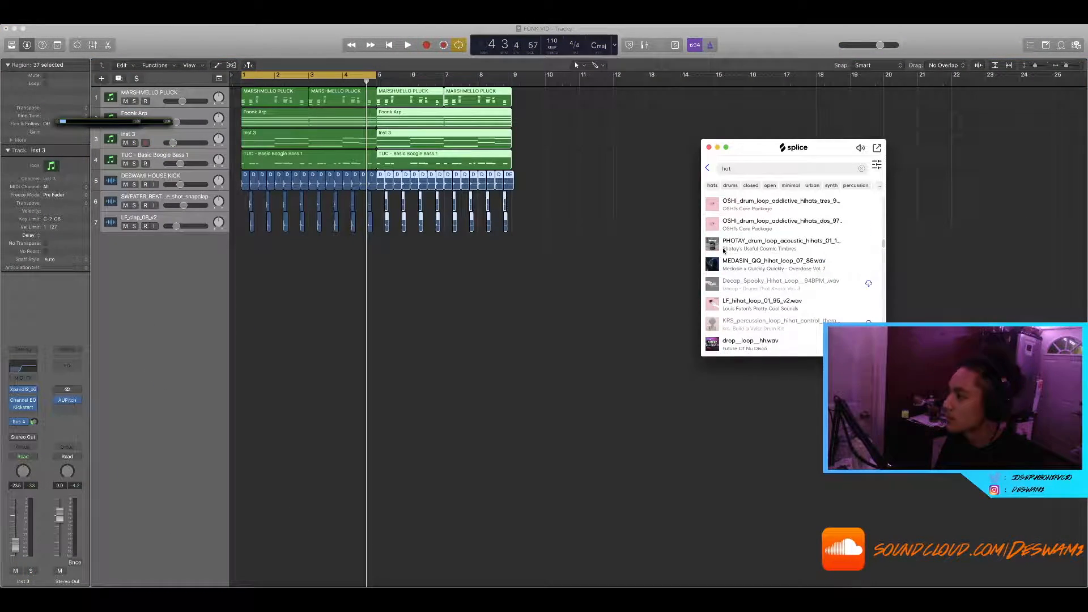
Place the EK_hihat_openup sample from Splice on a new track at beat 2 of bar 1 and lower that track's volume
scroll(712, 234, "up", 5)
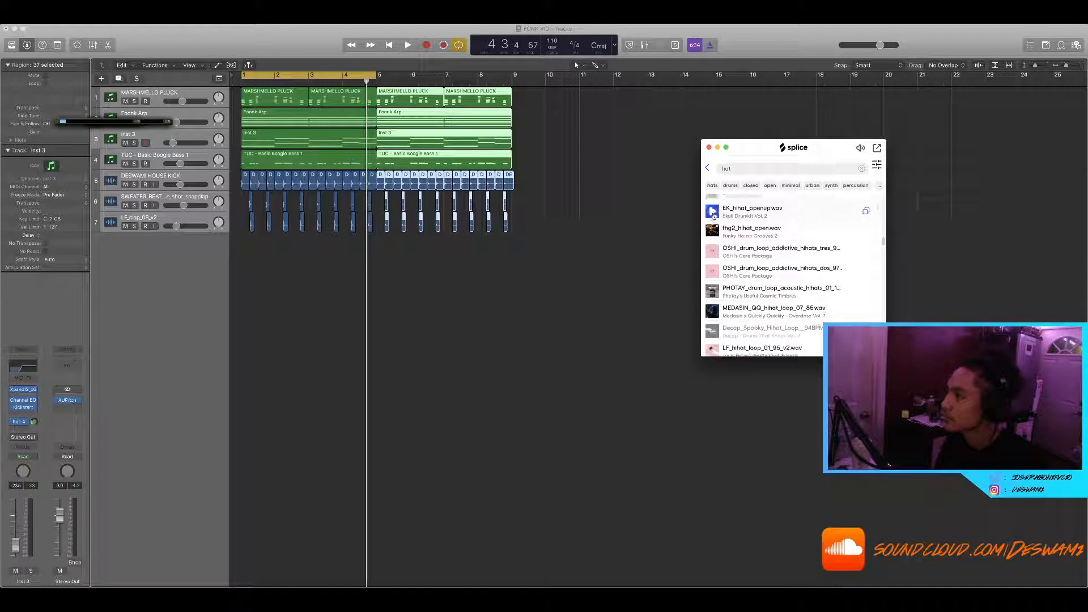
left_click_drag(714, 245, 255, 271)
key("z")
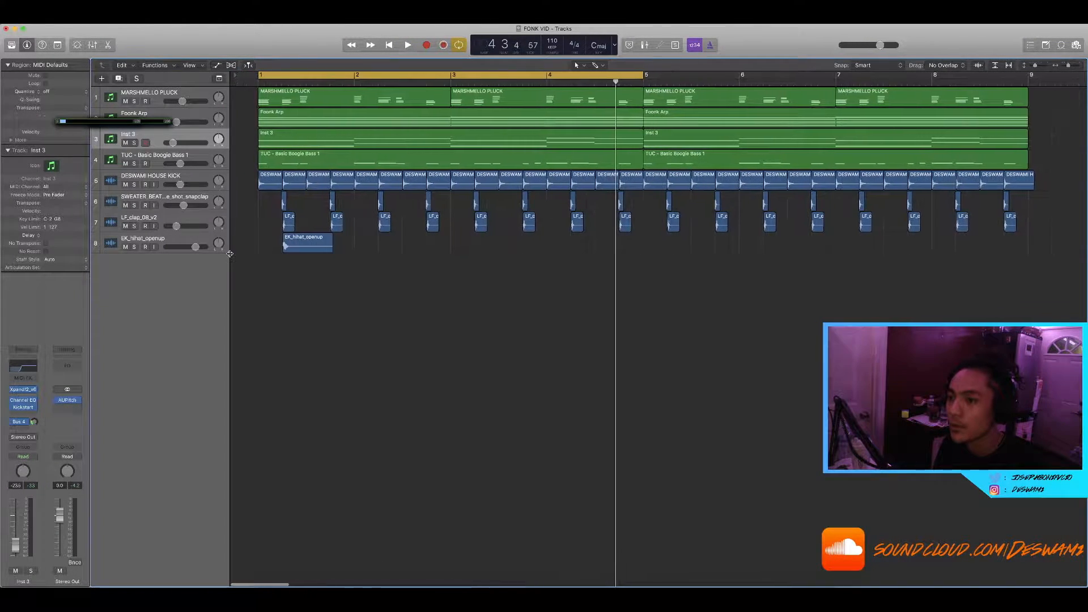
left_click_drag(194, 247, 179, 247)
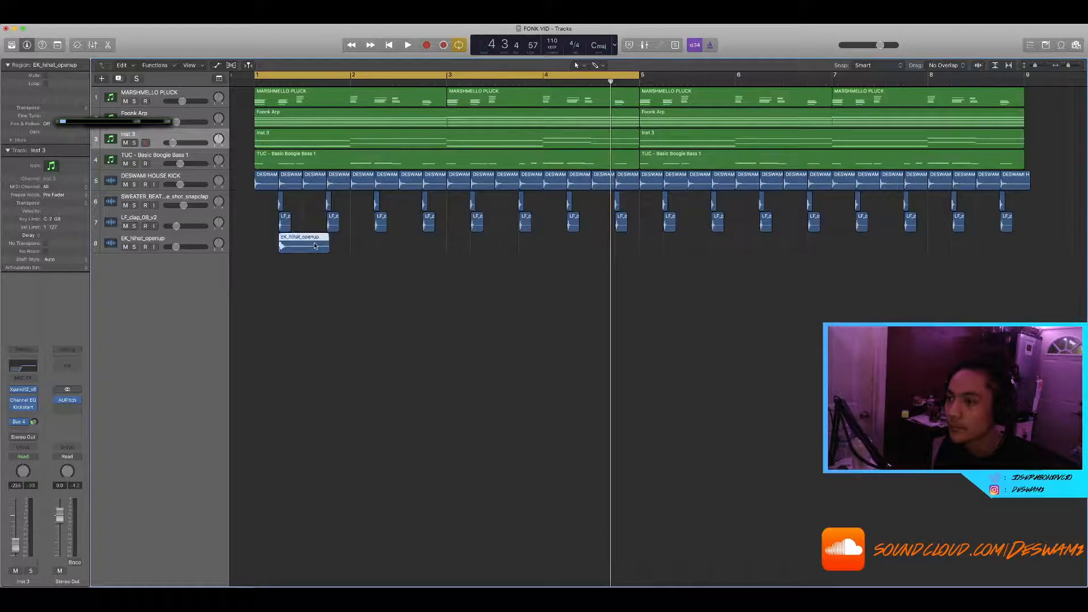
Listen to the eight-bar loop, checking the EK_hihat_openup pattern against the DECAP_hihat_loop_swang_114 track
scroll(459, 261, "down", 3)
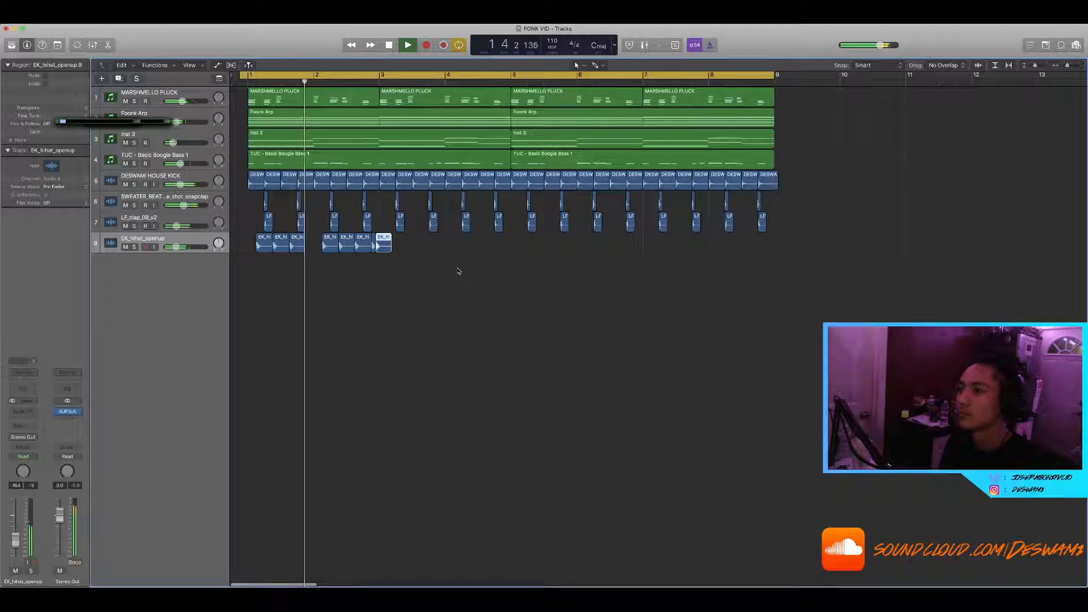
scroll(459, 271, "up", 5)
scroll(458, 270, "down", 4)
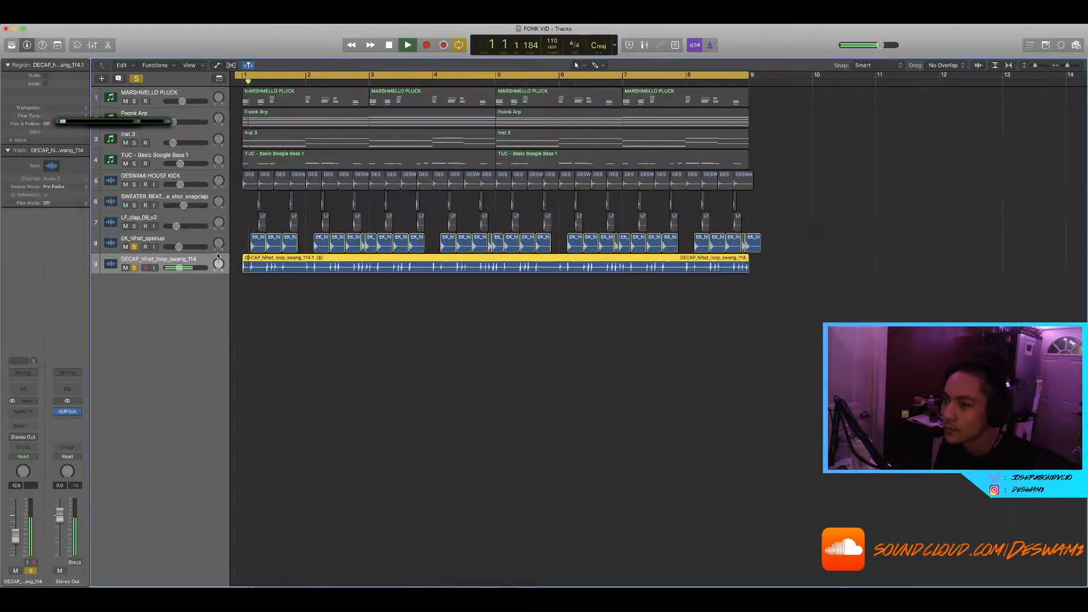
scroll(217, 258, "up", 4)
scroll(217, 262, "down", 4)
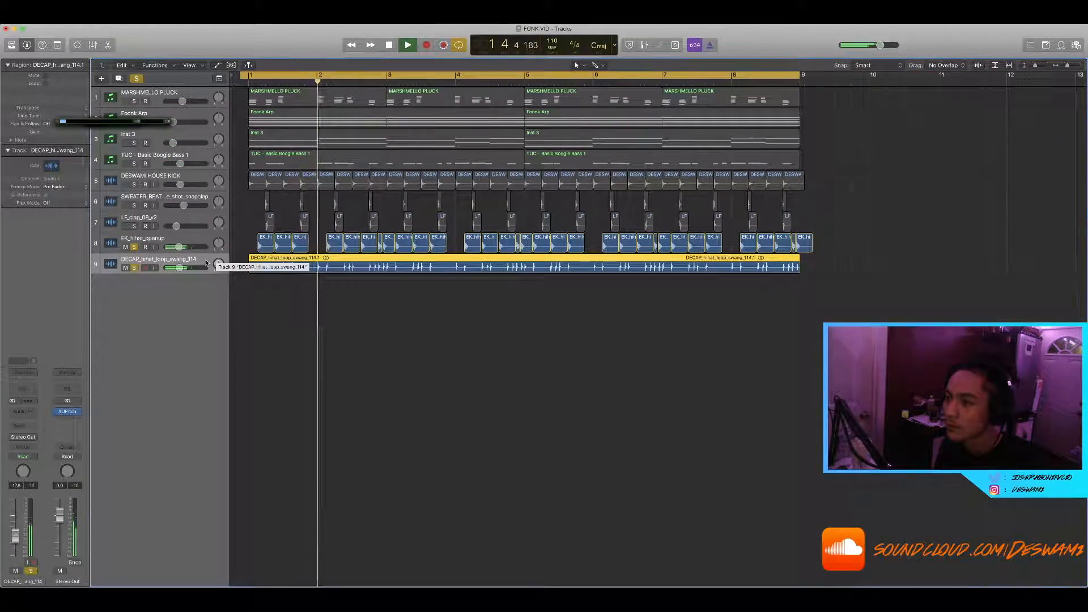
key("space")
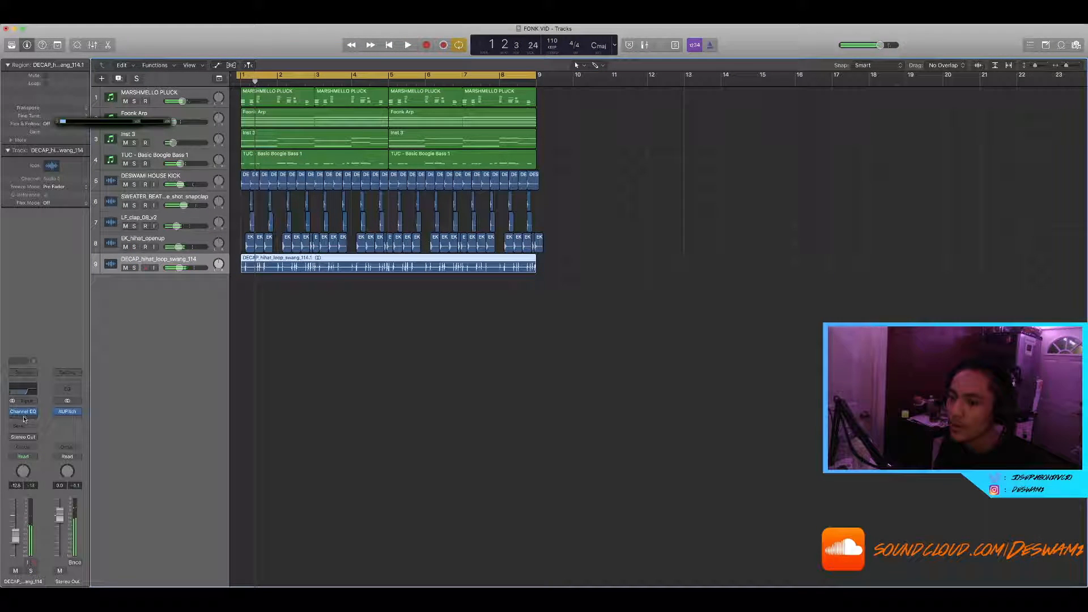
Insert a Pitch Shifter after the Channel EQ on the DECAP_hihat_loop_swang_114 track and move its window over the arrangement
left_click(24, 419)
mouse_move(34, 542)
mouse_move(97, 551)
left_click(167, 550)
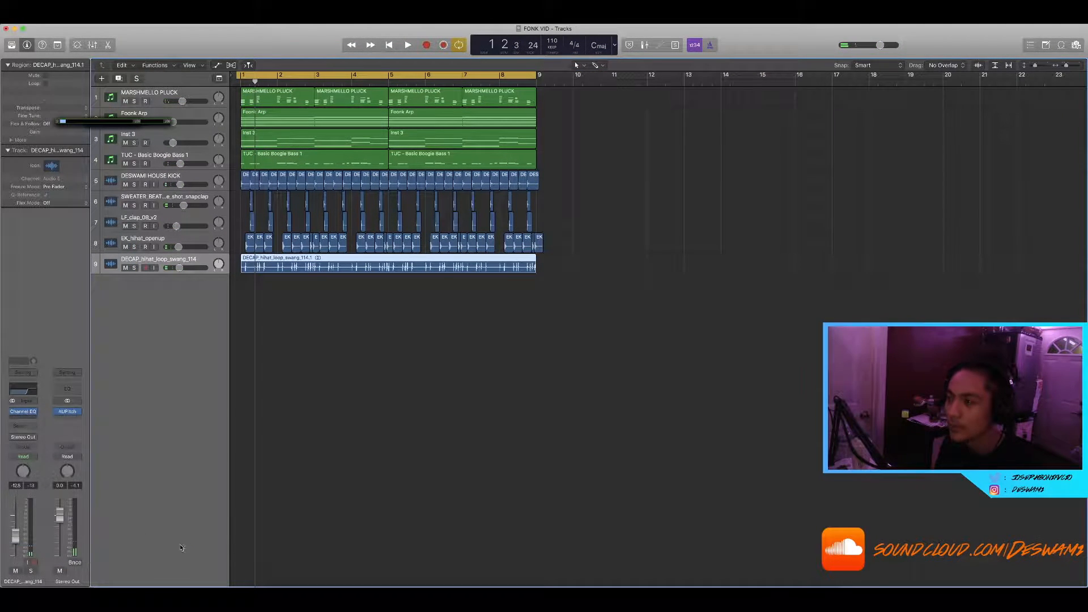
left_click_drag(177, 59, 476, 206)
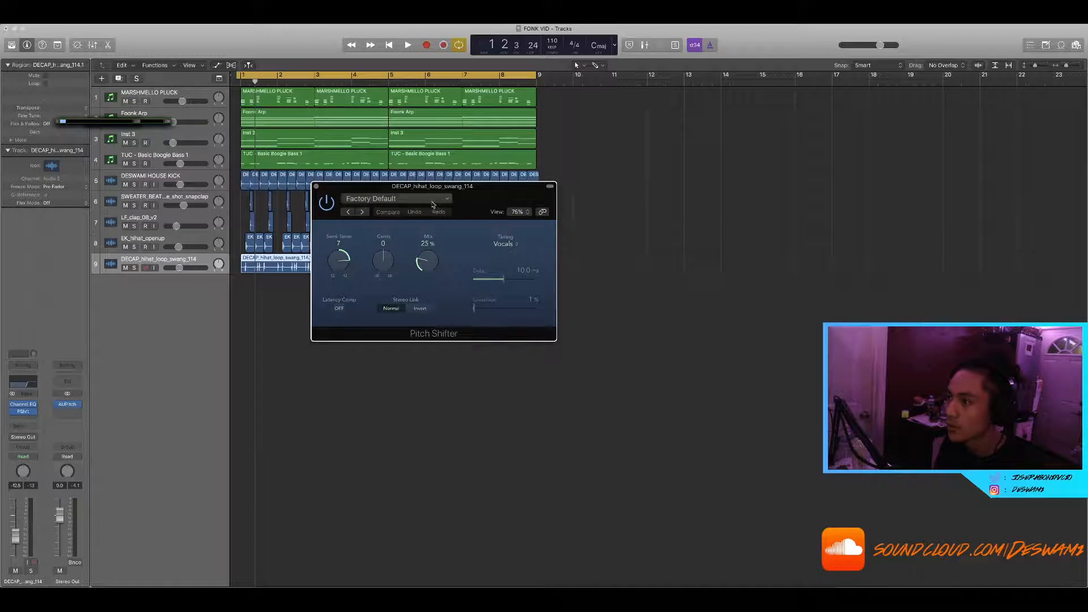
Load the Drum Shift preset in Pitch Shifter, set Mix to 32 % during playback and close the plug-in
left_click(432, 200)
left_click(370, 386)
key("space")
left_click_drag(426, 263, 433, 317)
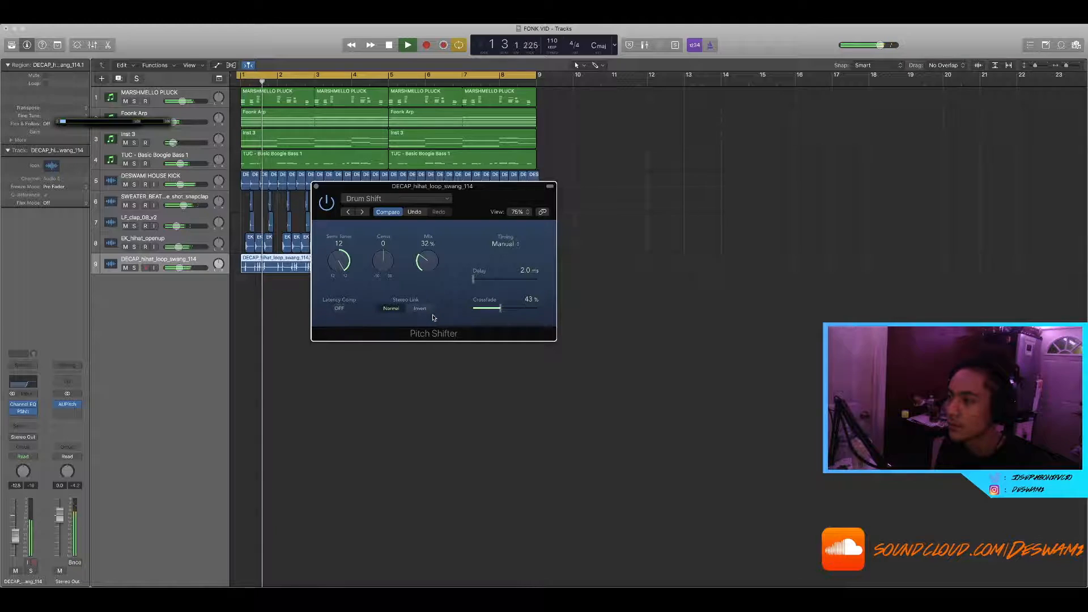
left_click(316, 187)
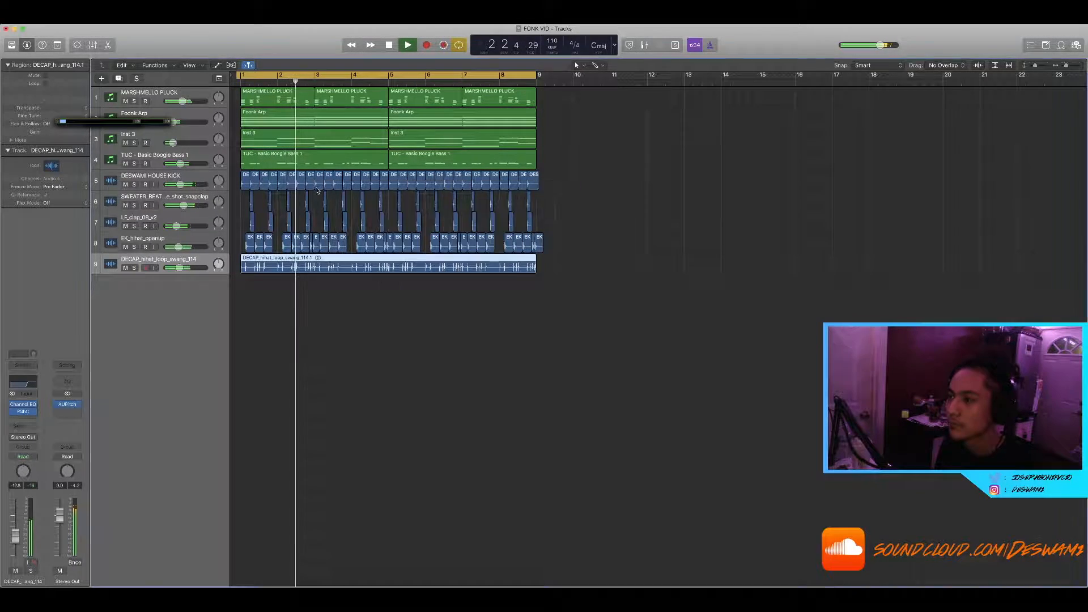
Insert a Sample Delay after the Pitch Shifter on the DECAP_hihat_loop_swang_114 track
scroll(432, 299, "up", 5)
scroll(425, 315, "down", 3)
left_click(423, 316)
left_click(17, 418)
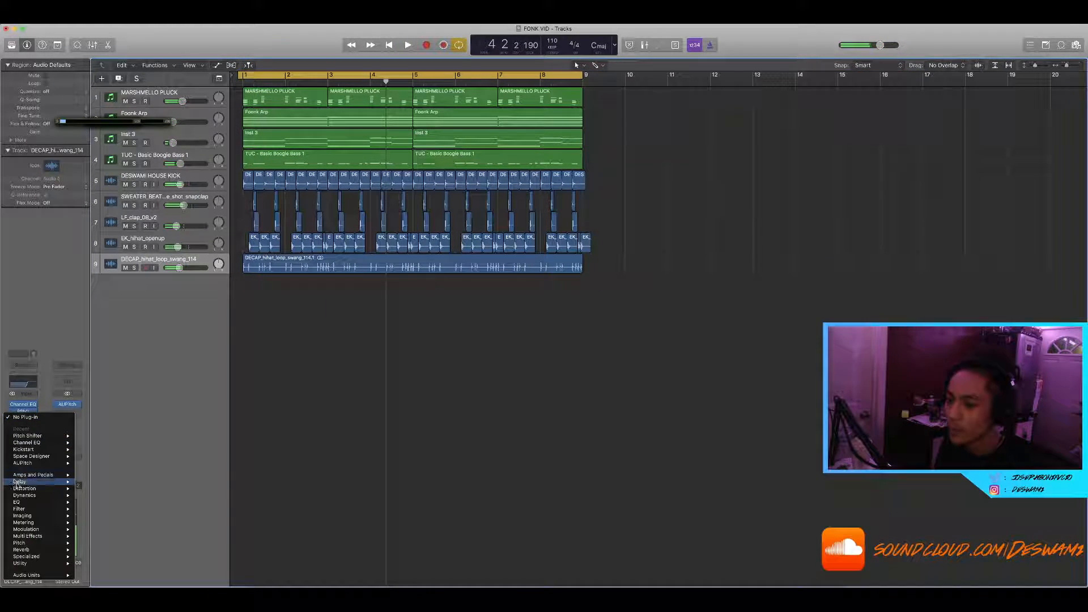
mouse_move(27, 485)
mouse_move(126, 495)
left_click(165, 502)
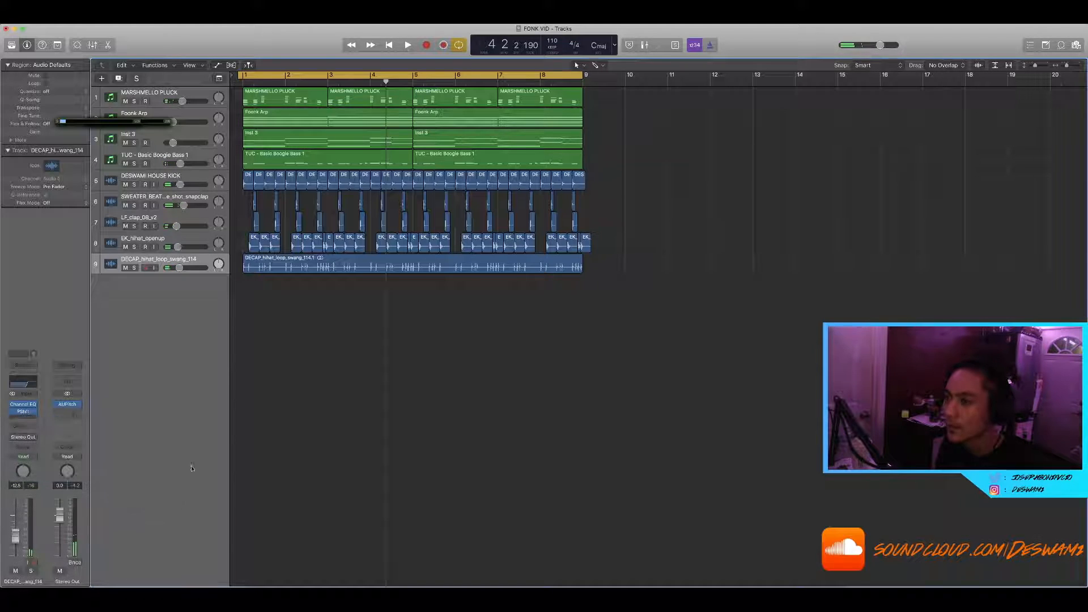
Set the Sample Delay's right delay to 201 samples, audition the widened hi-hat loop and close the plug-in
key("space")
left_click_drag(95, 108, 97, 108)
key("space")
key("space")
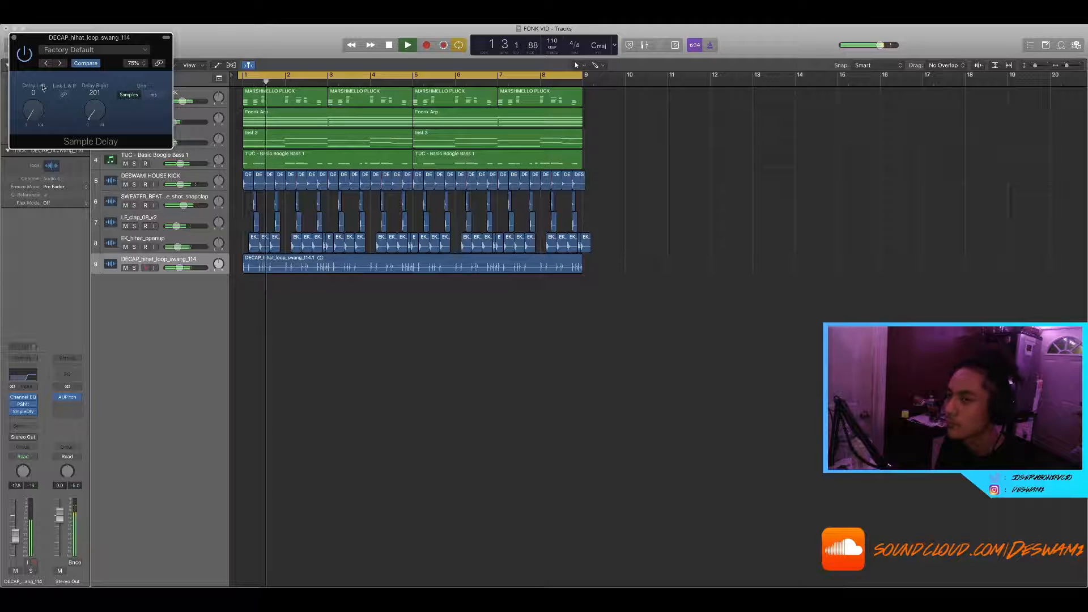
left_click(14, 38)
Select the Foonk Arp track, stop playback and insert an AutoFilter after its Kickstart effect
left_click(160, 128)
key("space")
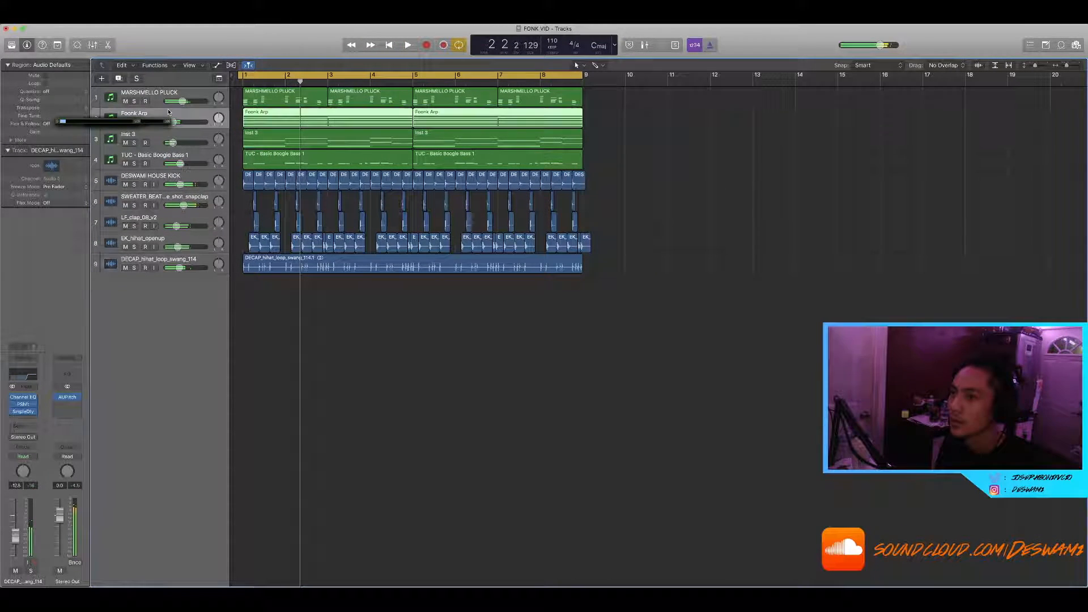
left_click(27, 419)
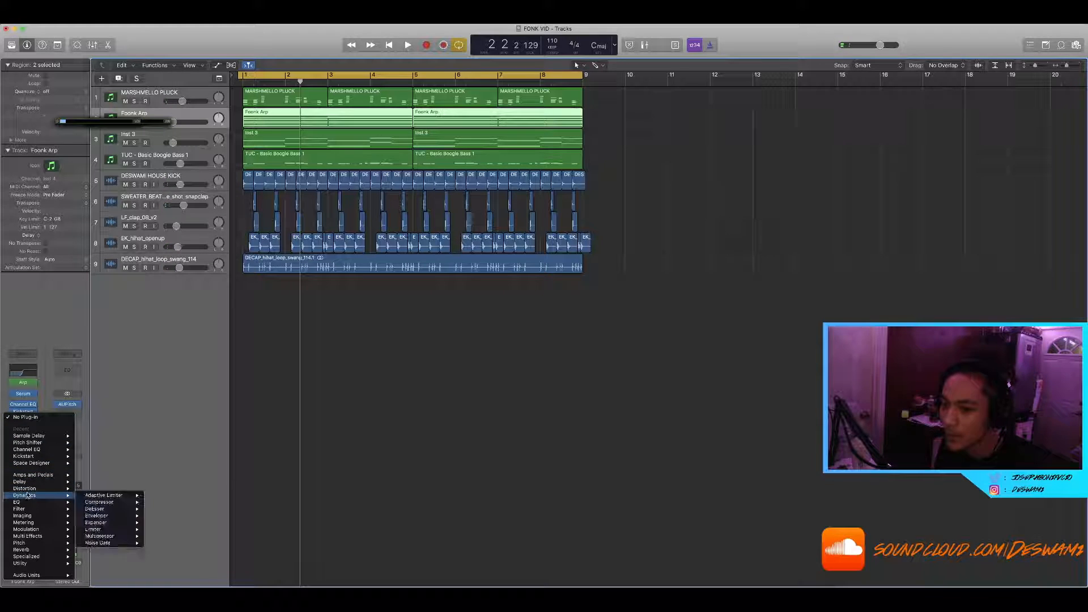
mouse_move(35, 517)
mouse_move(68, 509)
left_click(175, 508)
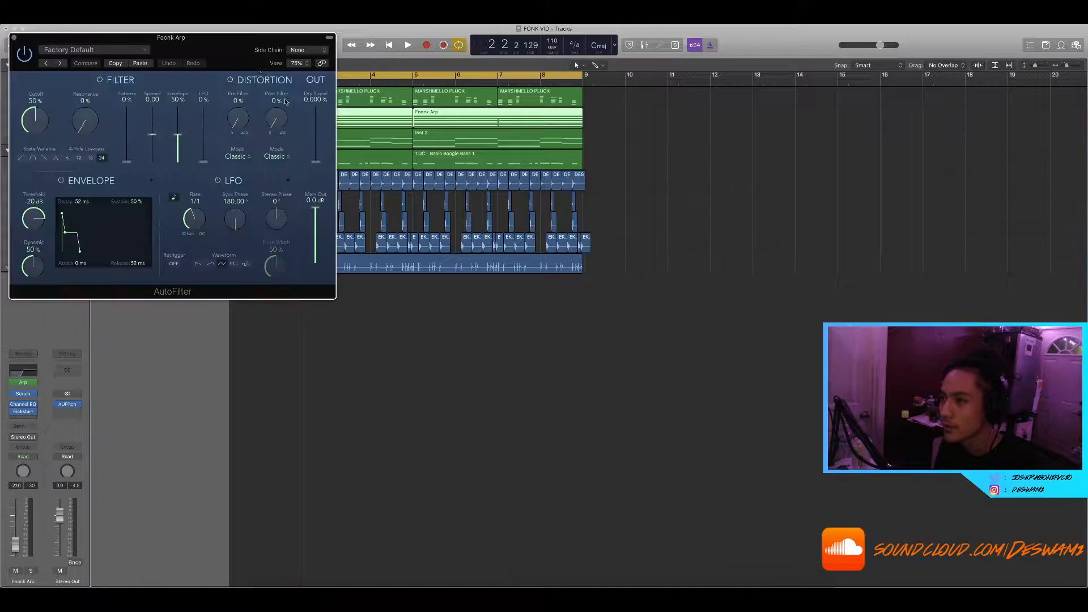
Move the AutoFilter window over the arrangement and load its Stereo Wide Panner preset
left_click_drag(170, 39, 355, 111)
left_click(275, 121)
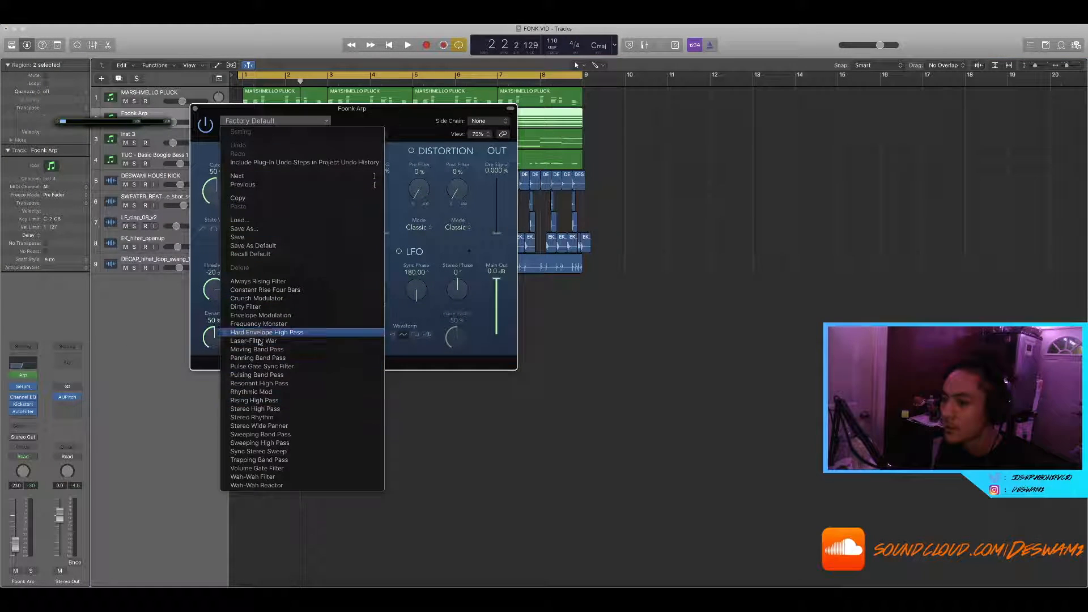
left_click(266, 425)
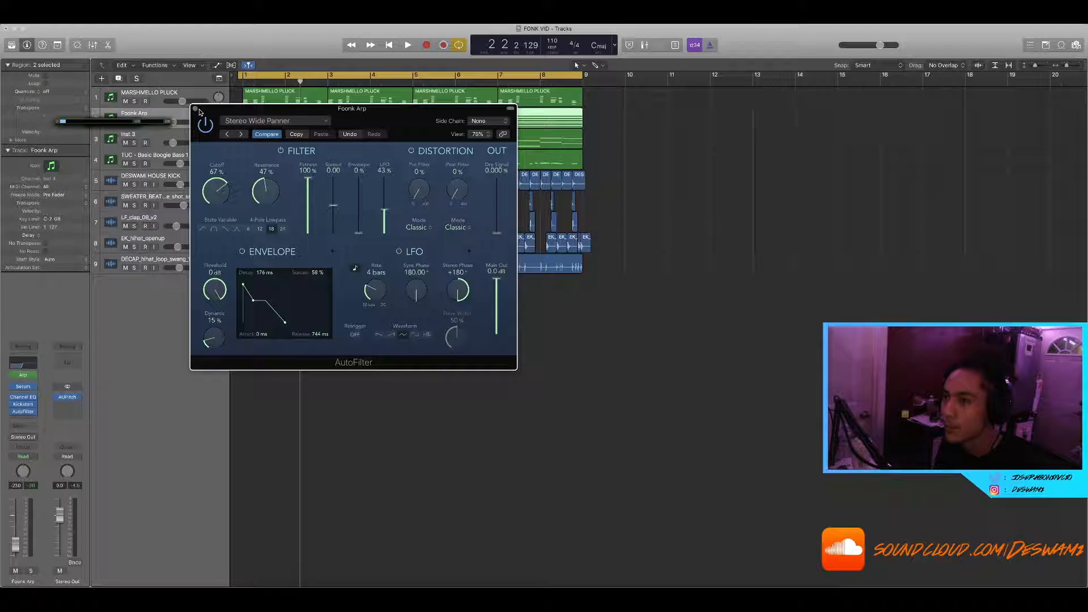
Close the AutoFilter window and audition the Foonk Arp with its new panning filter in the full loop
left_click(194, 109)
key("space")
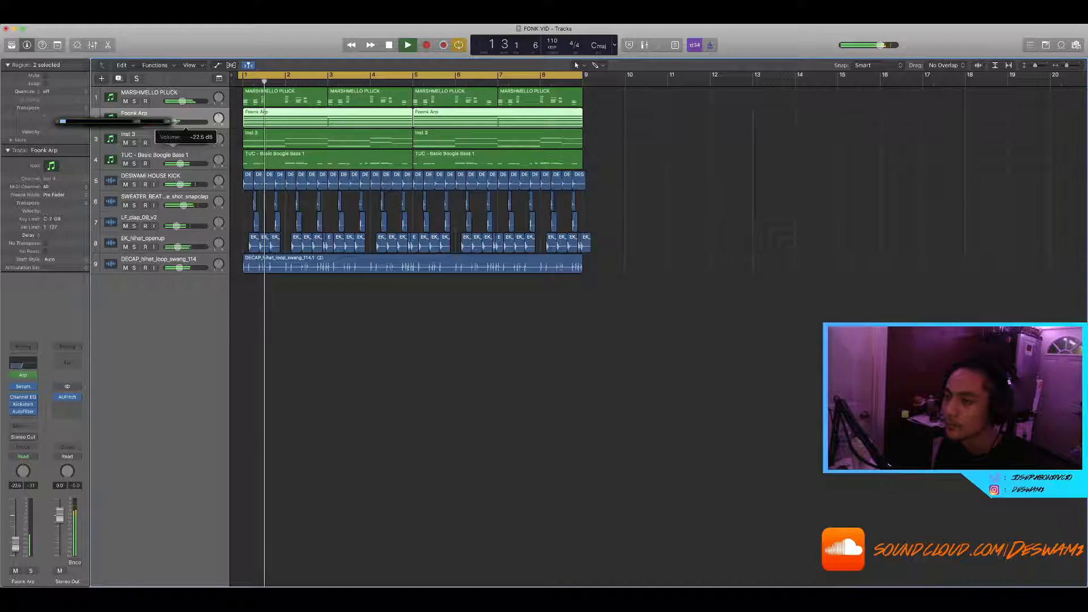
mouse_move(25, 414)
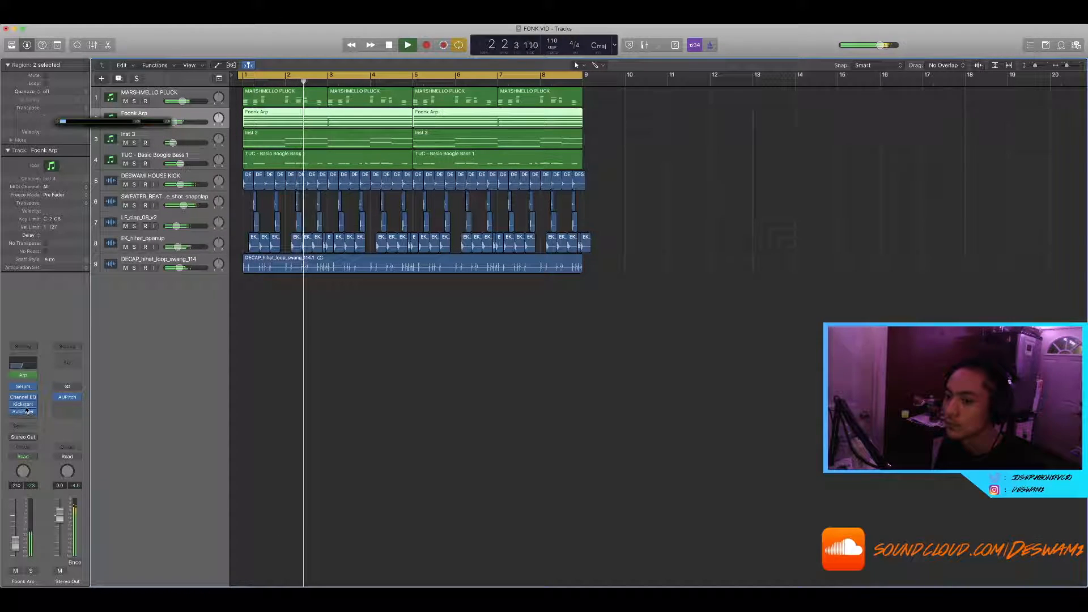
left_click(26, 414)
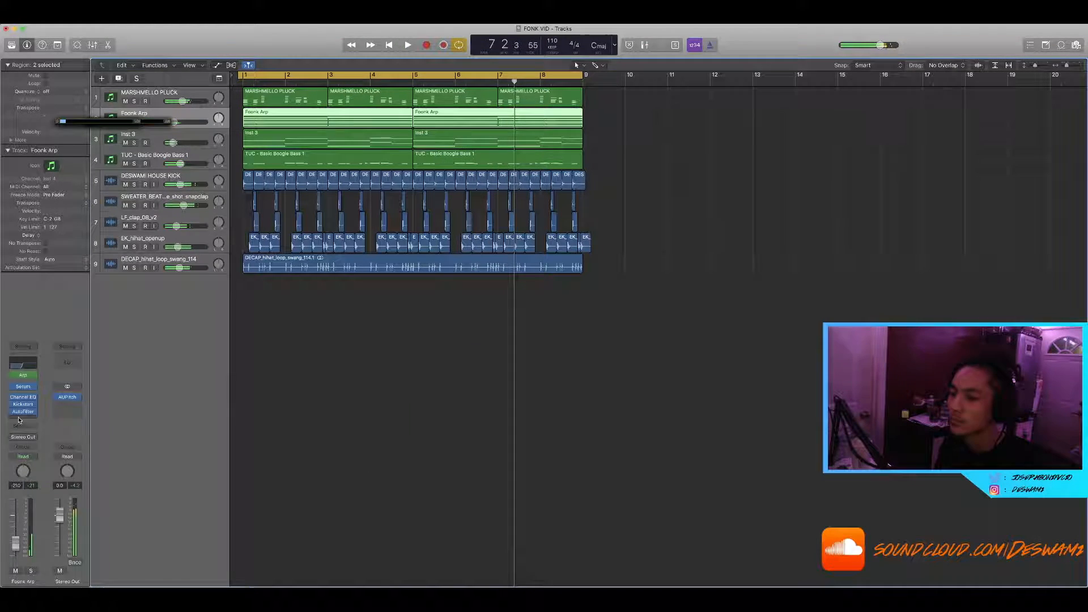
Insert a Tape Delay after the AutoFilter on the Foonk Arp track, audition it at default settings and close the plug-in
left_click(22, 418)
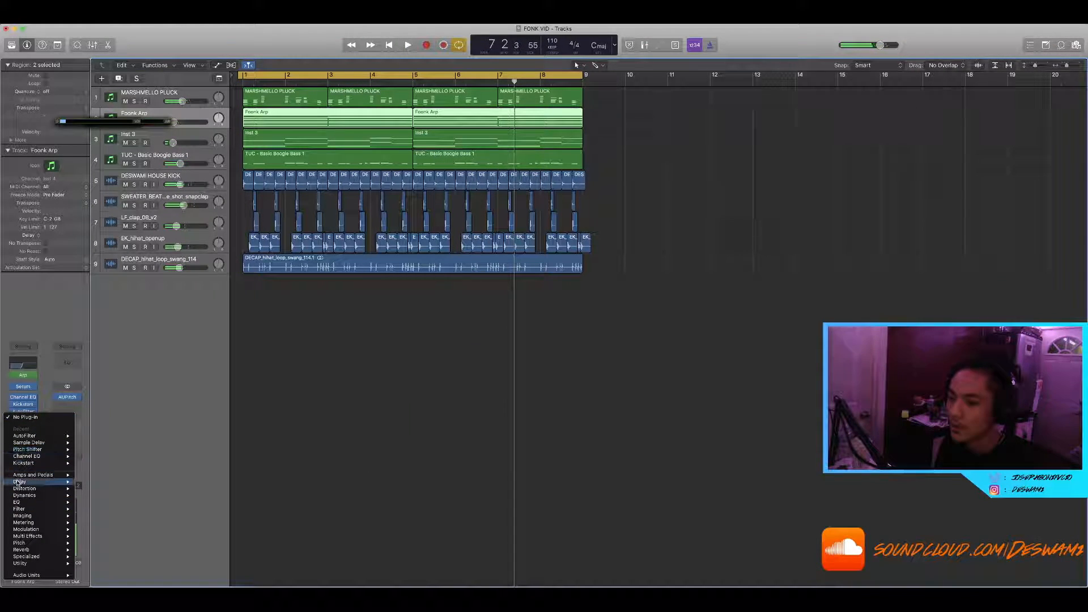
mouse_move(17, 482)
left_click(172, 510)
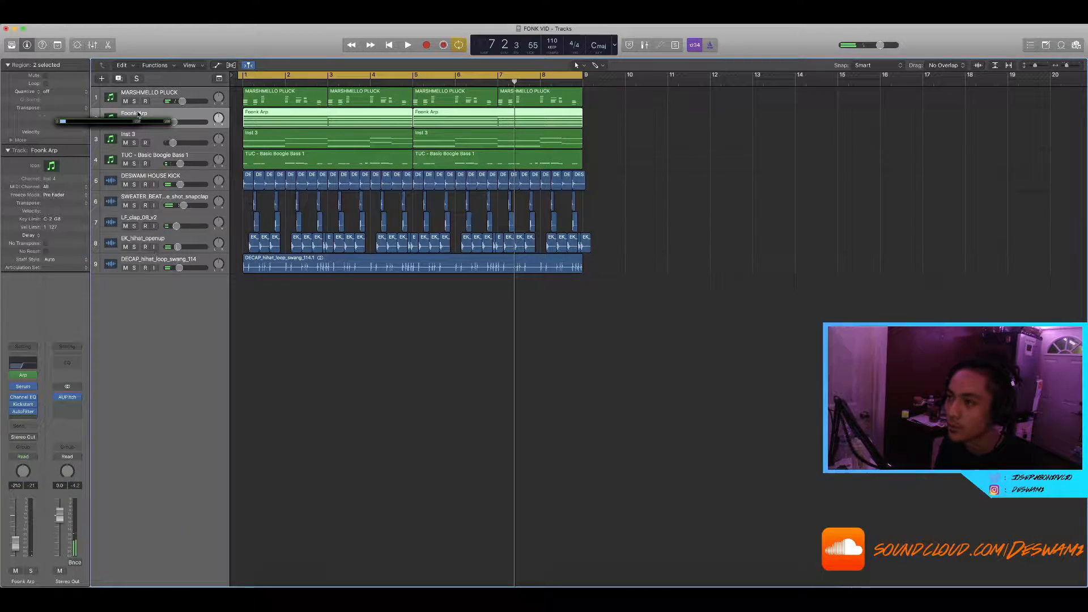
key("space")
left_click_drag(323, 63, 604, 195)
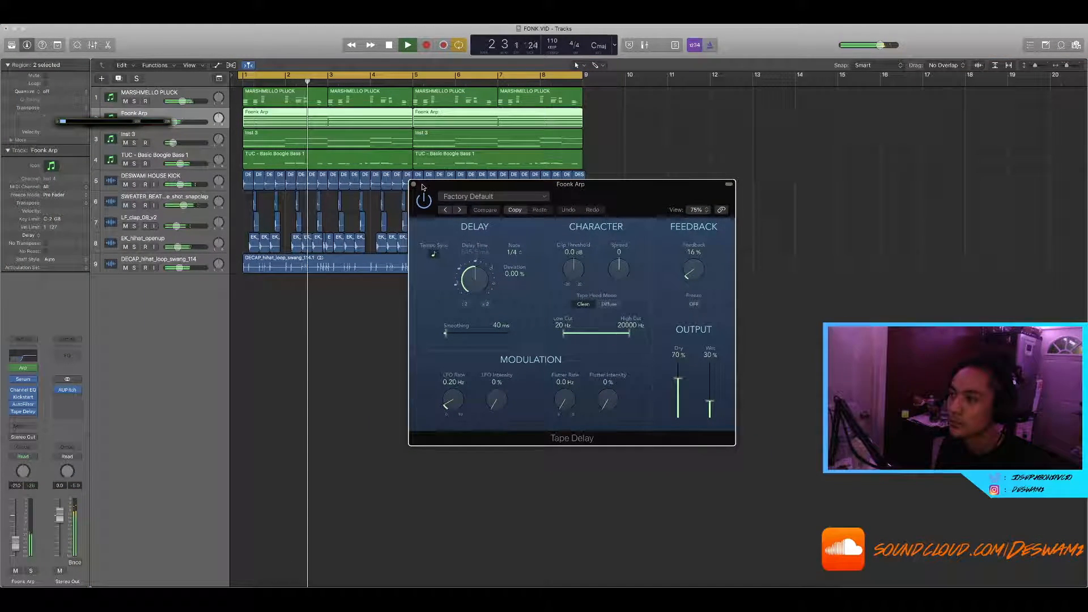
left_click(413, 184)
Lower the MARSHMELLO PLUCK track's volume slightly and stop playback
left_click_drag(182, 101, 181, 100)
left_click(205, 106)
key("space")
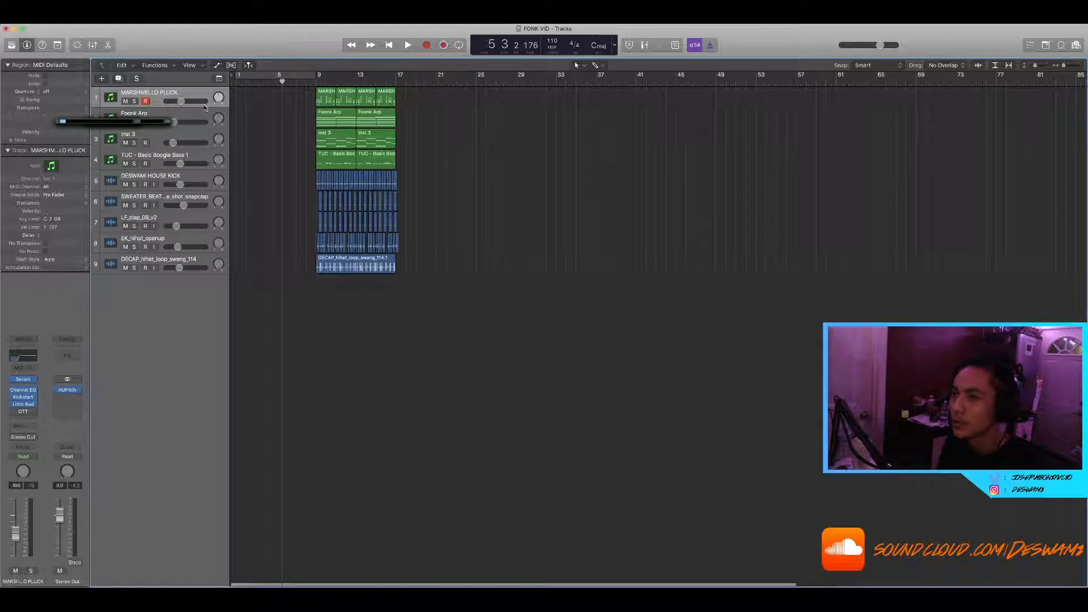
Create one software instrument track with Addictive Keys and close its plug-in window
left_click(102, 78)
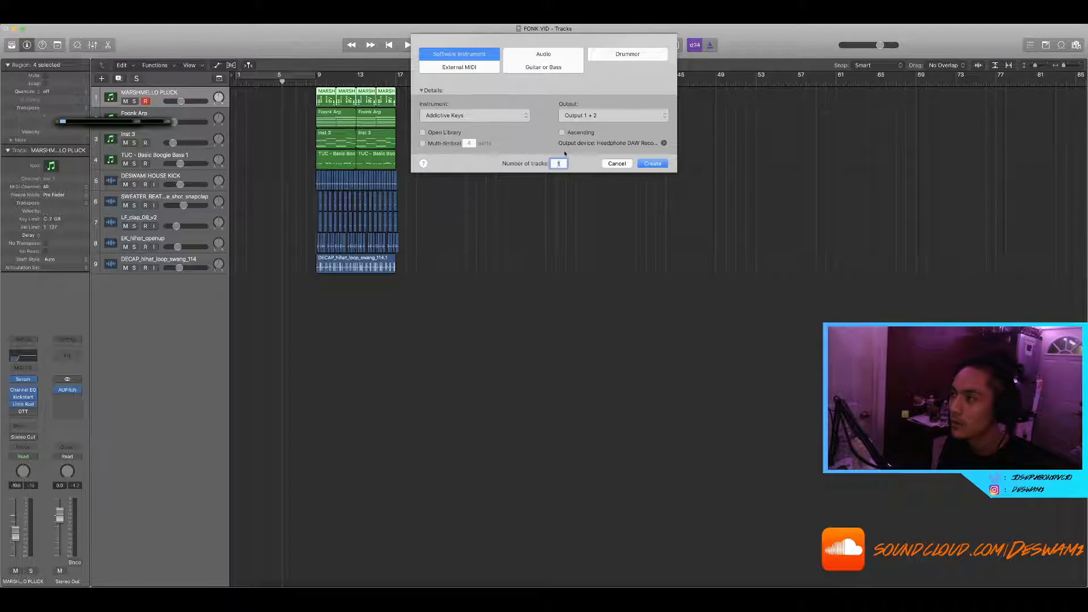
key("Return")
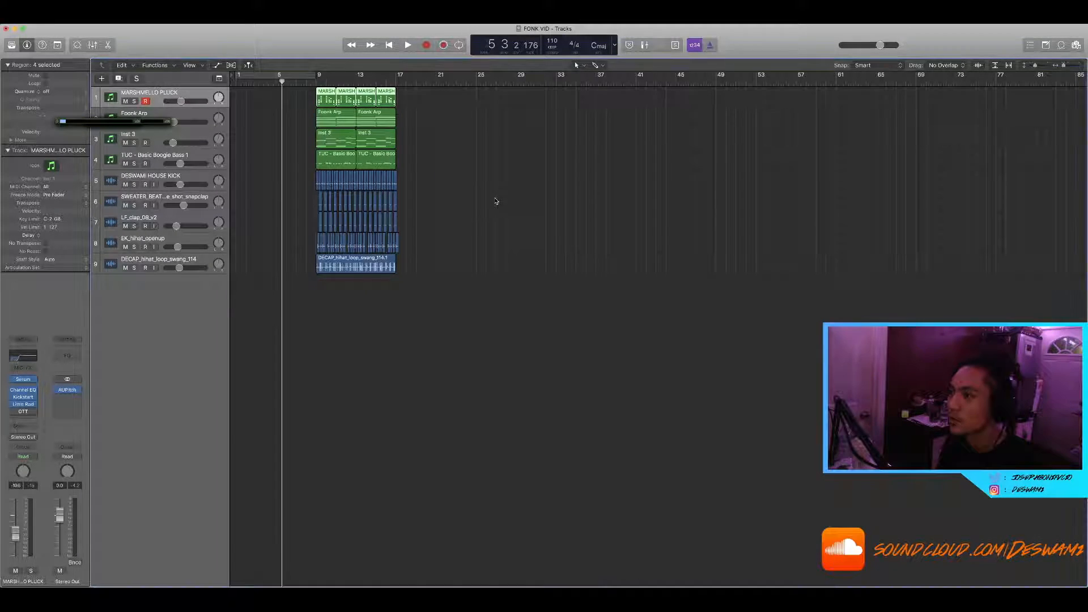
scroll(496, 201, "up", 10)
scroll(478, 201, "down", 6)
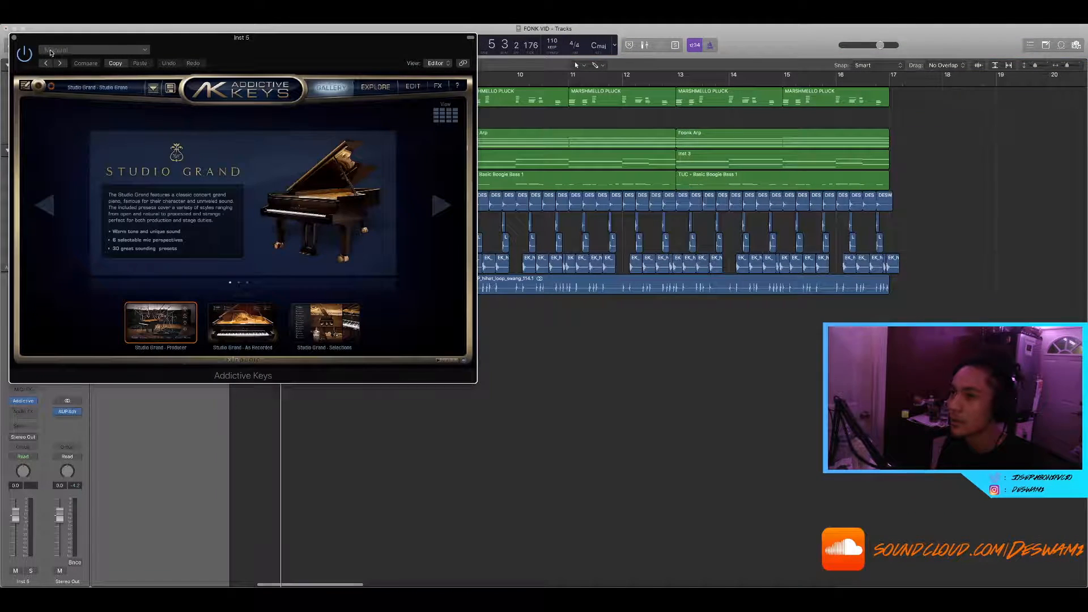
left_click(14, 38)
Set the new Addictive Keys track's volume to about -13.6 dB and audition its four-bar chord region in the Piano Roll
left_click_drag(143, 112, 175, 104)
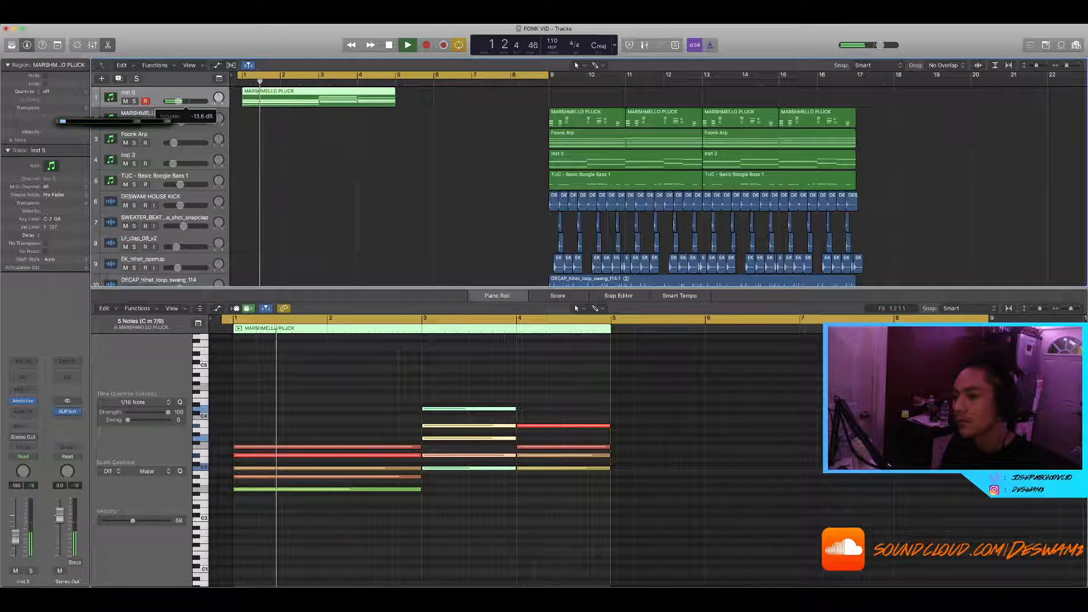
scroll(344, 390, "down", 2)
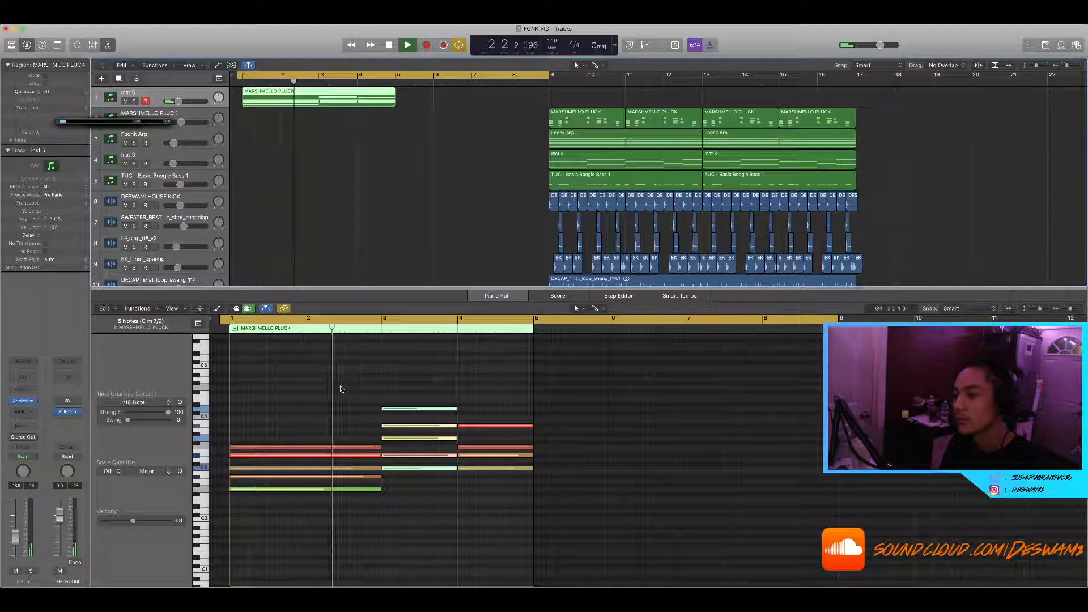
scroll(341, 389, "up", 3)
scroll(342, 389, "down", 3)
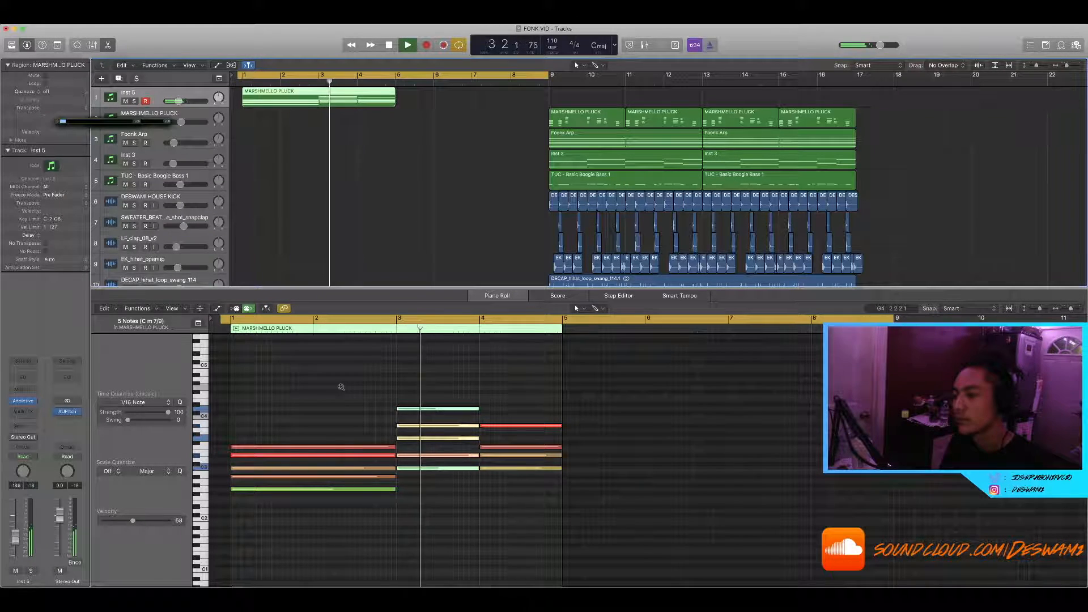
scroll(341, 389, "down", 1)
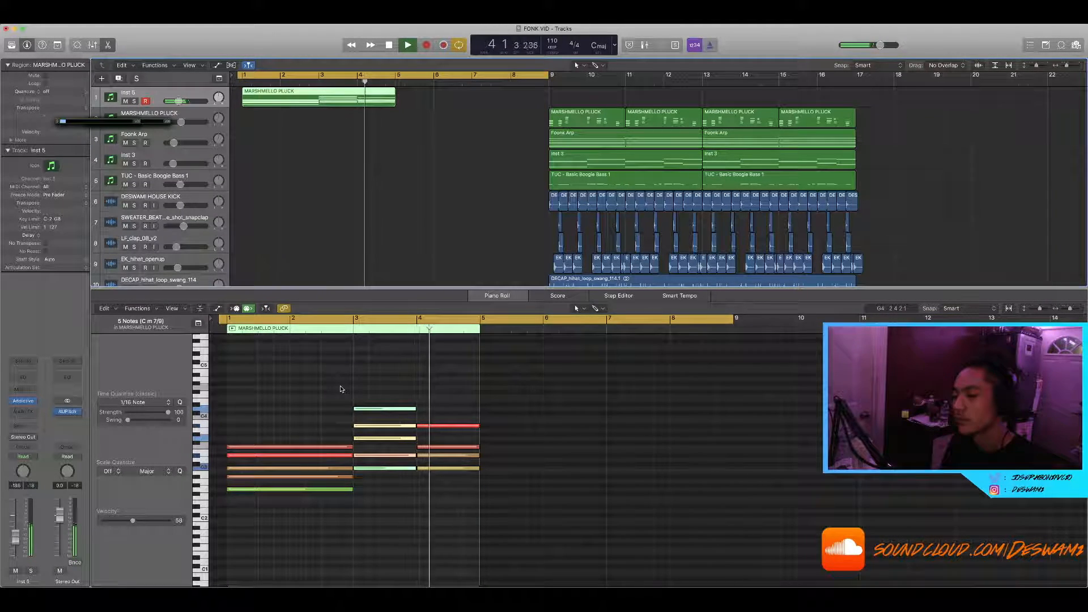
key("space")
Copy the four-bar chord region to bar 5 and close Serum with the PD DJ Rhode1 preset loaded
left_click_drag(305, 97, 458, 97)
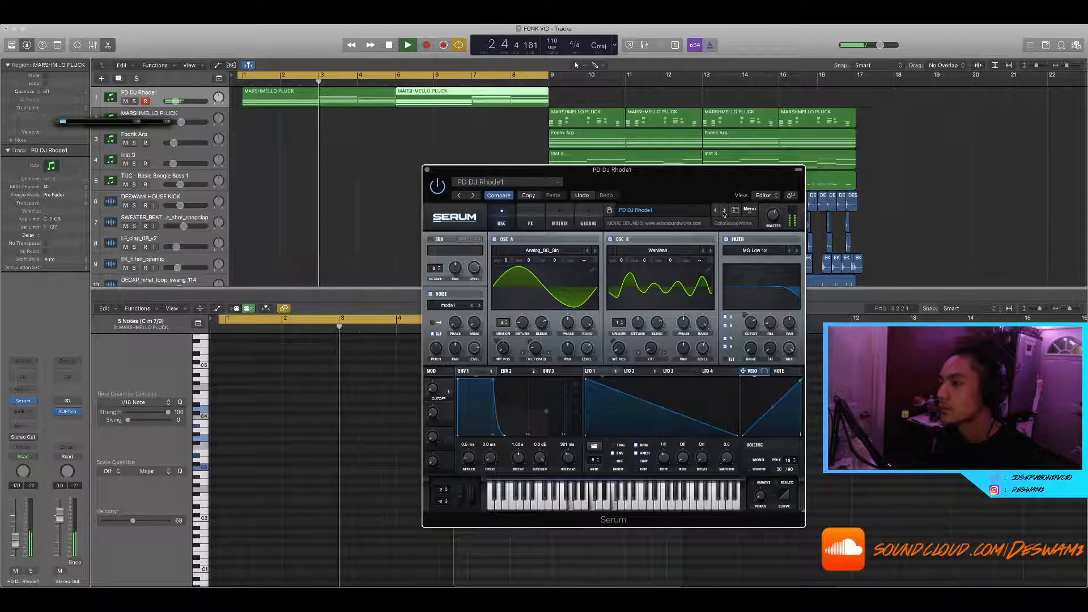
left_click(427, 169)
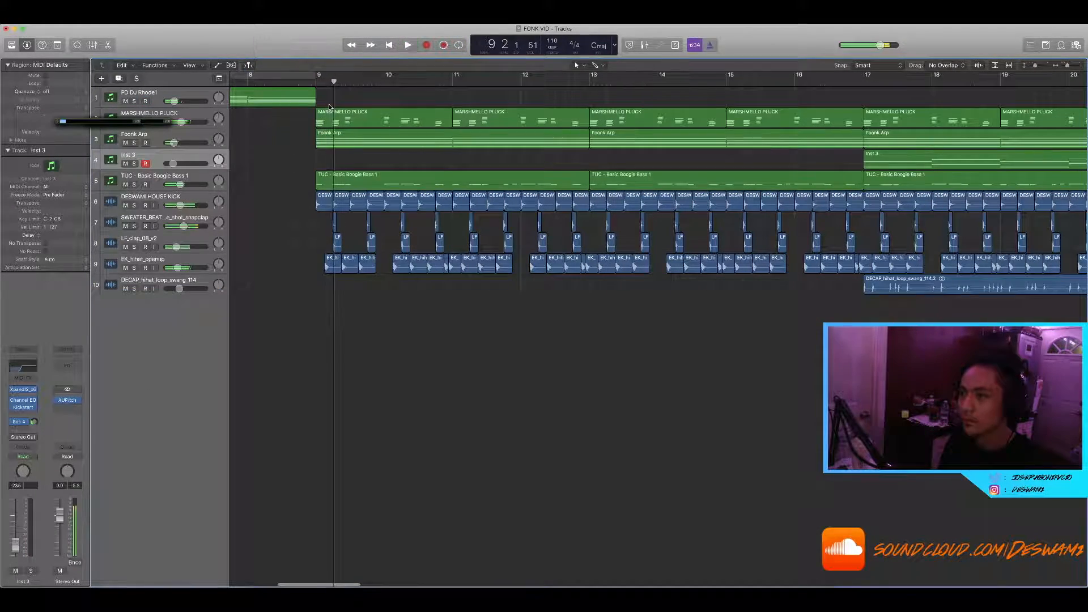
Split the first Foonk Arp region at bar 9, beat 2
key("super+Right")
key("super+Right")
key("super+Right")
key("super+Right")
key("super+Right")
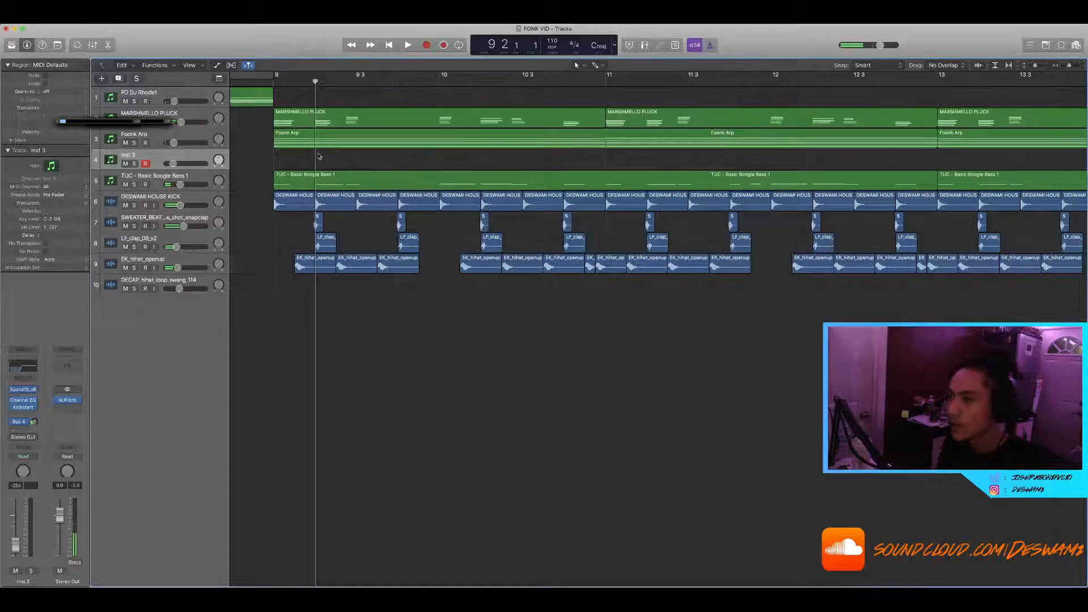
key("super+Left")
left_click(289, 144)
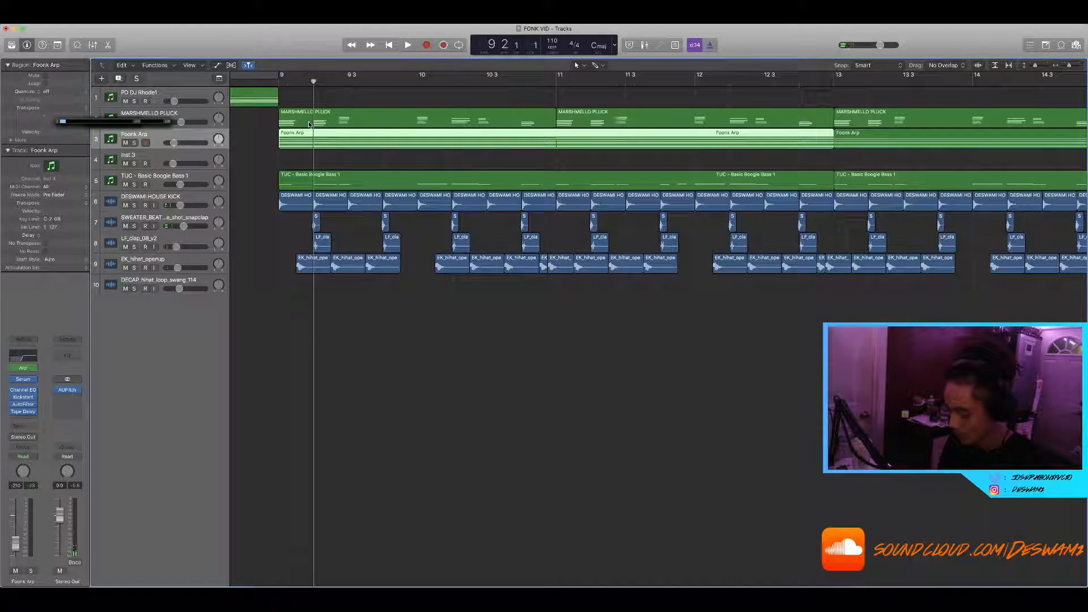
key("super+t")
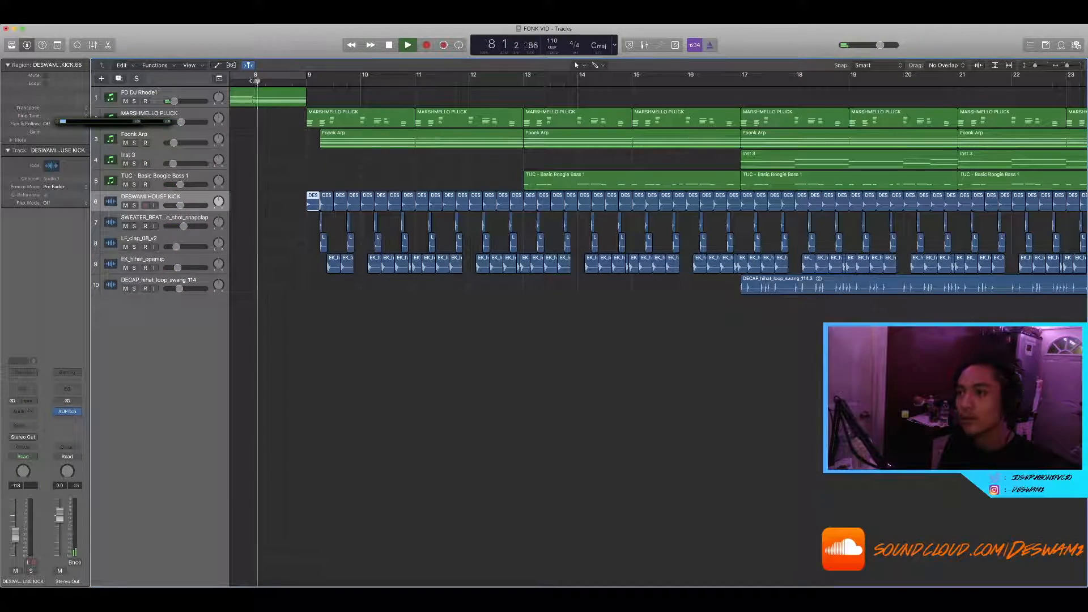
Audition the sparse intro kicks with the Rhodes chords, then stop and return to the project start
scroll(250, 115, "down", 2)
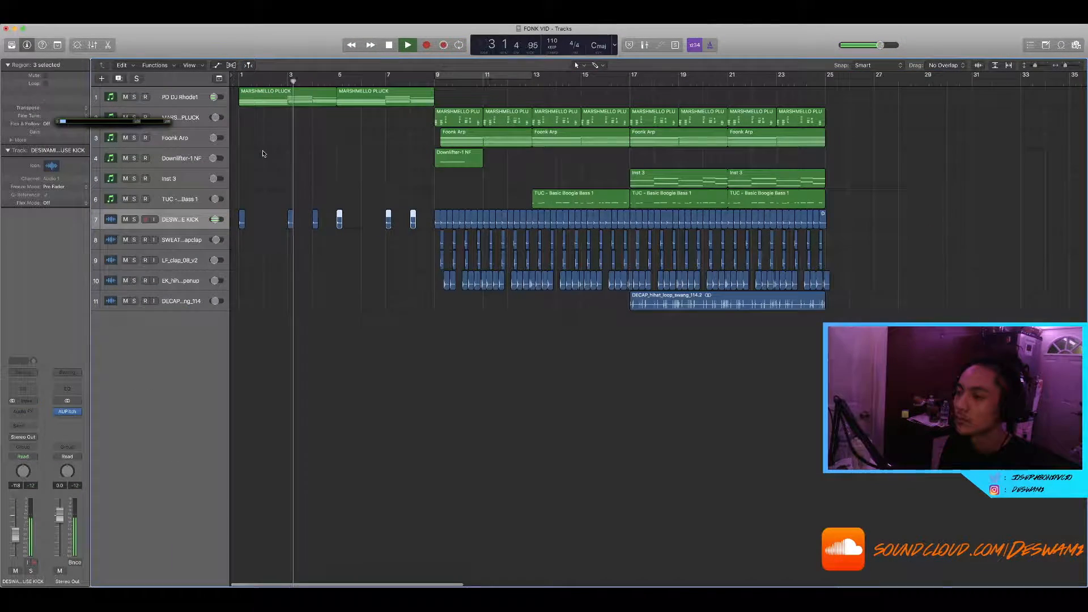
scroll(262, 153, "down", 2)
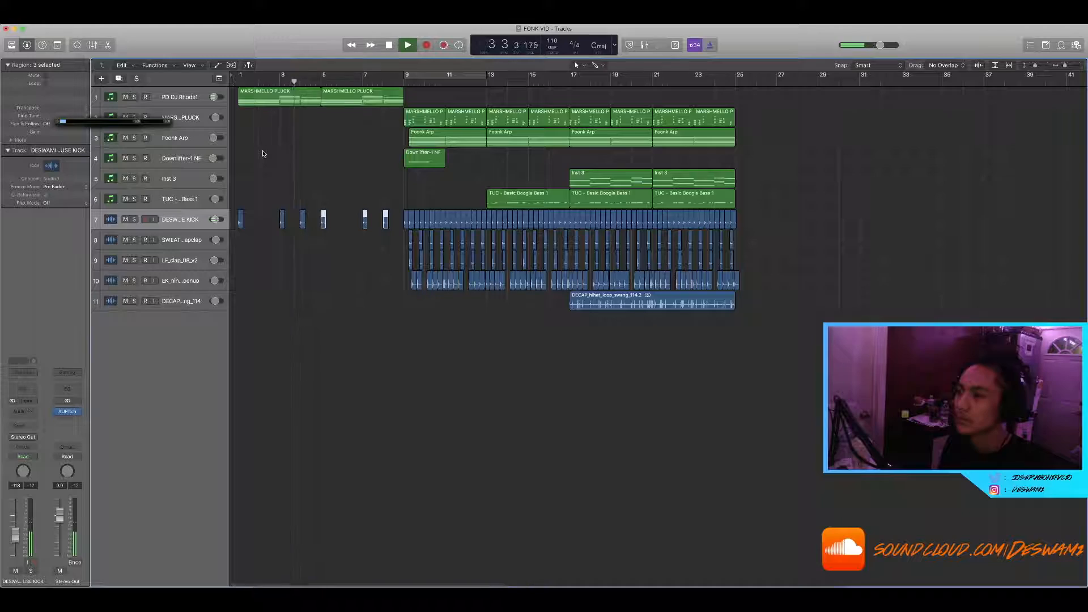
scroll(263, 152, "up", 4)
scroll(263, 152, "up", 3)
key("space")
scroll(263, 152, "left", 4)
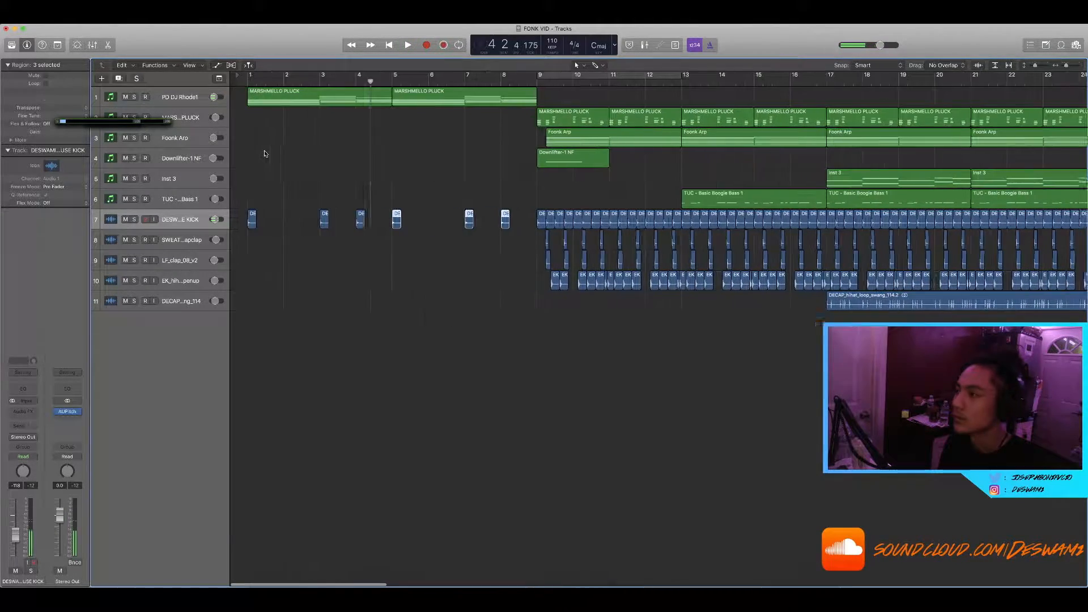
key("Return")
Place the DECAP_hihat_lofi_01.wav sample from Splice on track 12 in the first bar, in line with the first LF_clap hit
left_click(946, 17)
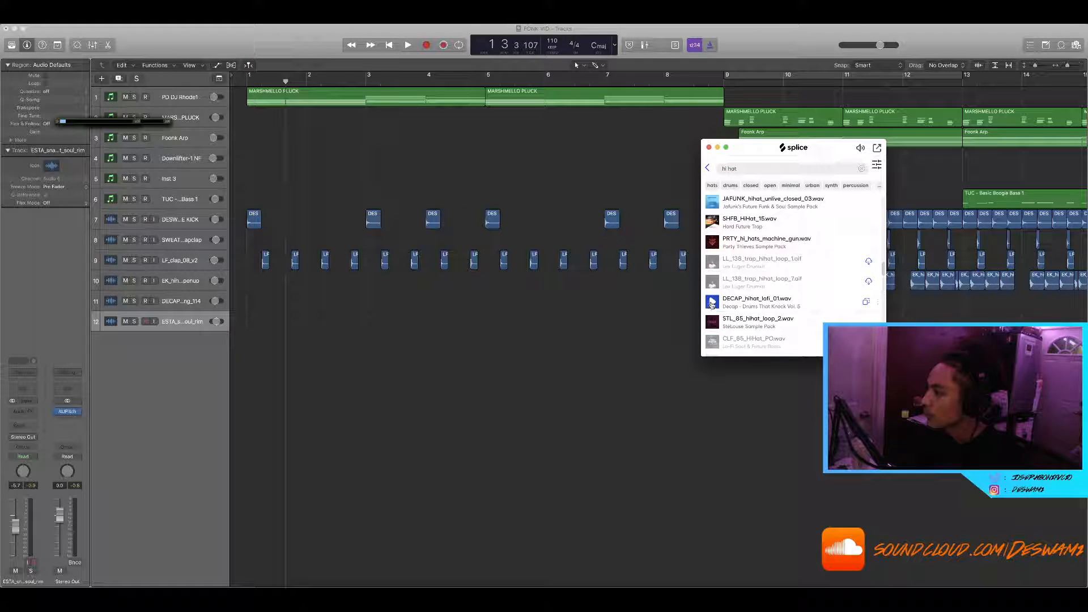
left_click_drag(498, 323, 264, 321)
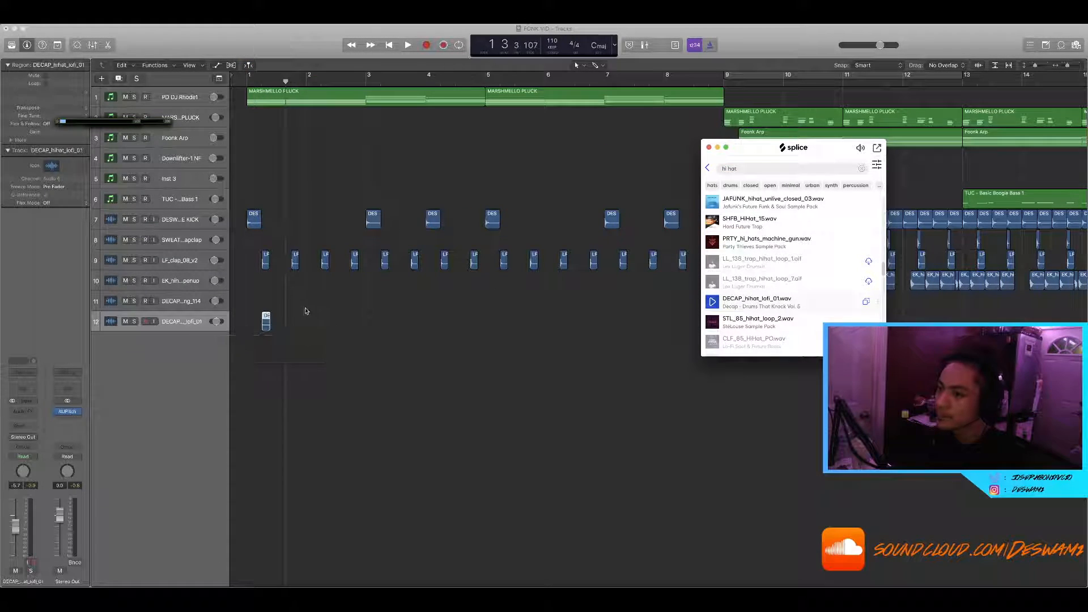
scroll(300, 326, "up", 3)
left_click(321, 331)
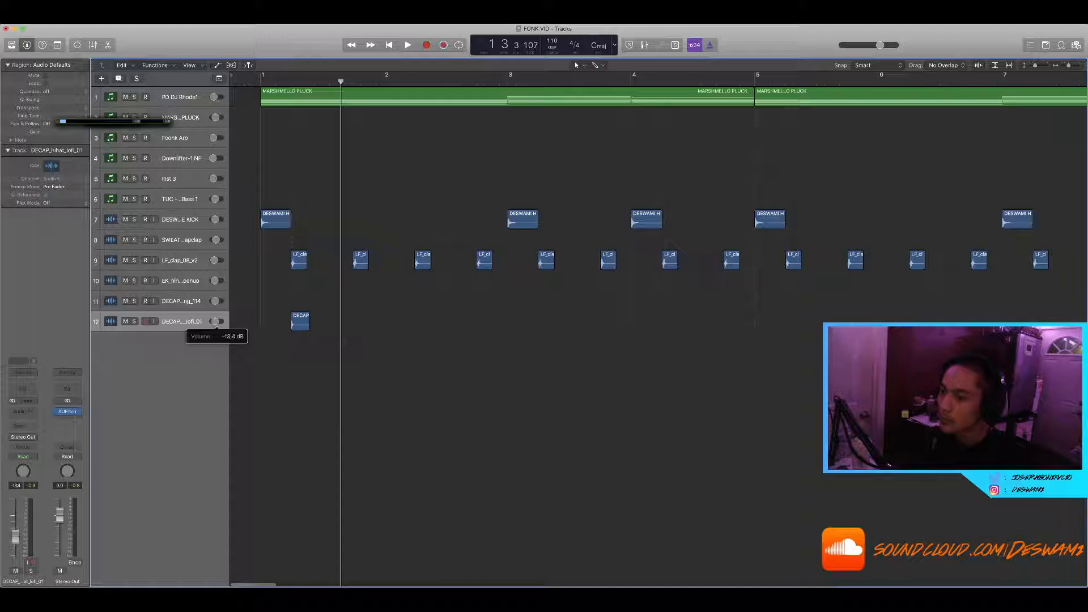
Shift the lofi hi-hat slightly past the first clap in bar 1 and audition the pattern with bars 1 to 4 cycling
left_click_drag(300, 324, 316, 322)
key("space")
key("c")
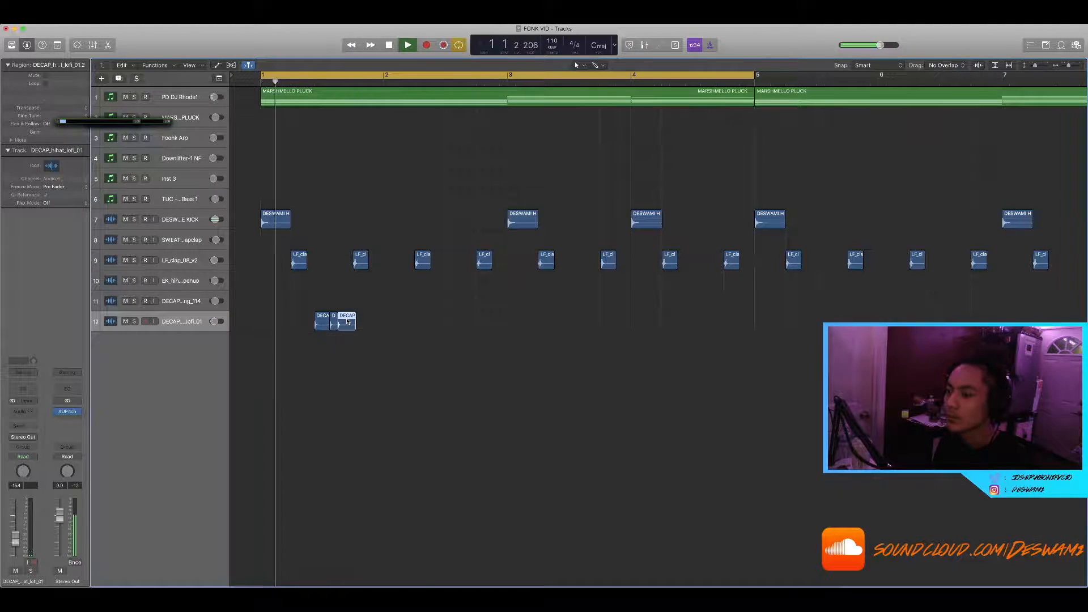
scroll(343, 321, "up", 3)
scroll(368, 323, "down", 2)
key("space")
Copy the three-hit lofi hi-hat pattern from bar 1 to bar 2, and both patterns to bars 3 and 4
left_click_drag(316, 320, 433, 318)
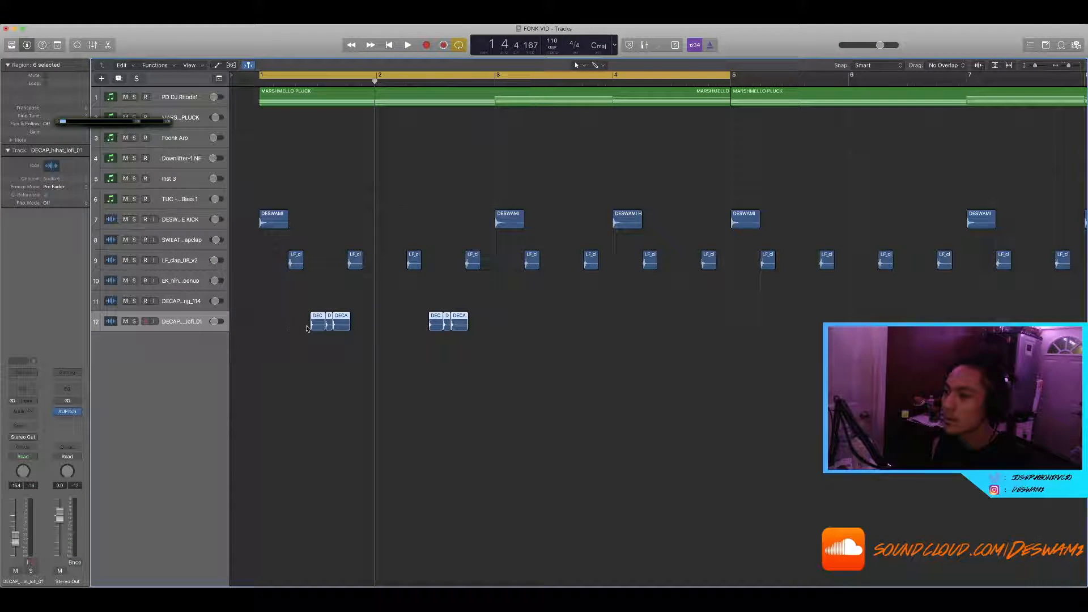
left_click_drag(317, 324, 555, 314)
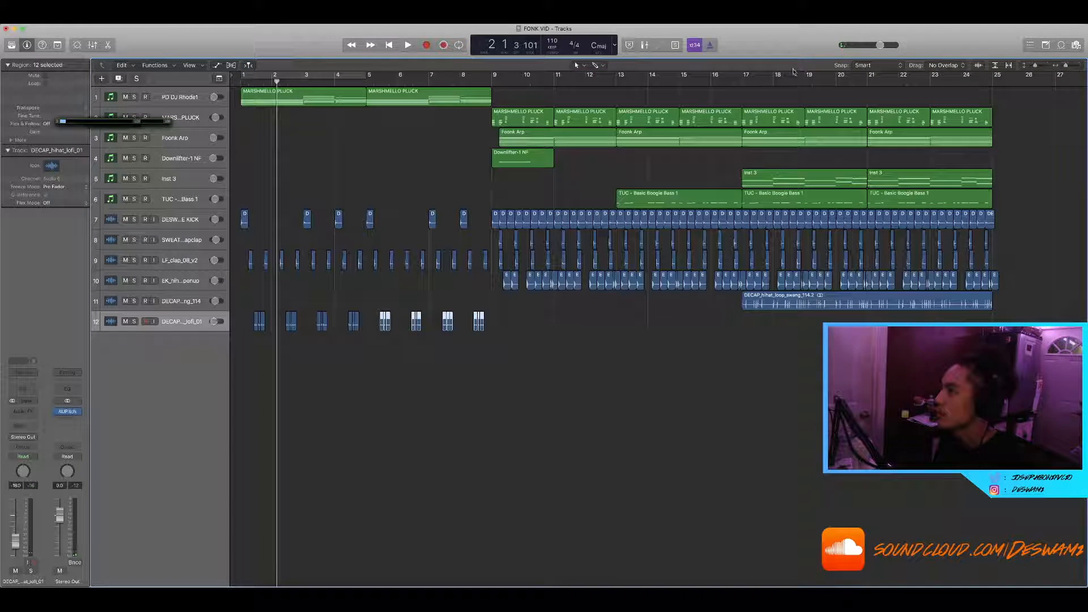
Adjust the sober_riser_classic_white_noise track's volume and replay the riser and tom fill leading into bar 9
key("super+Tab")
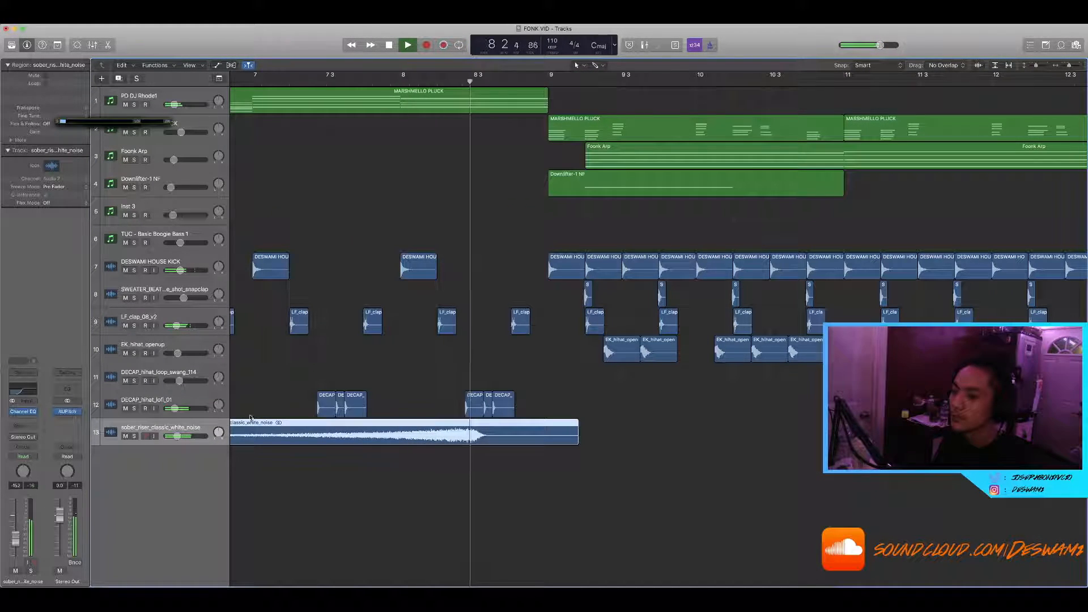
left_click_drag(177, 436, 178, 435)
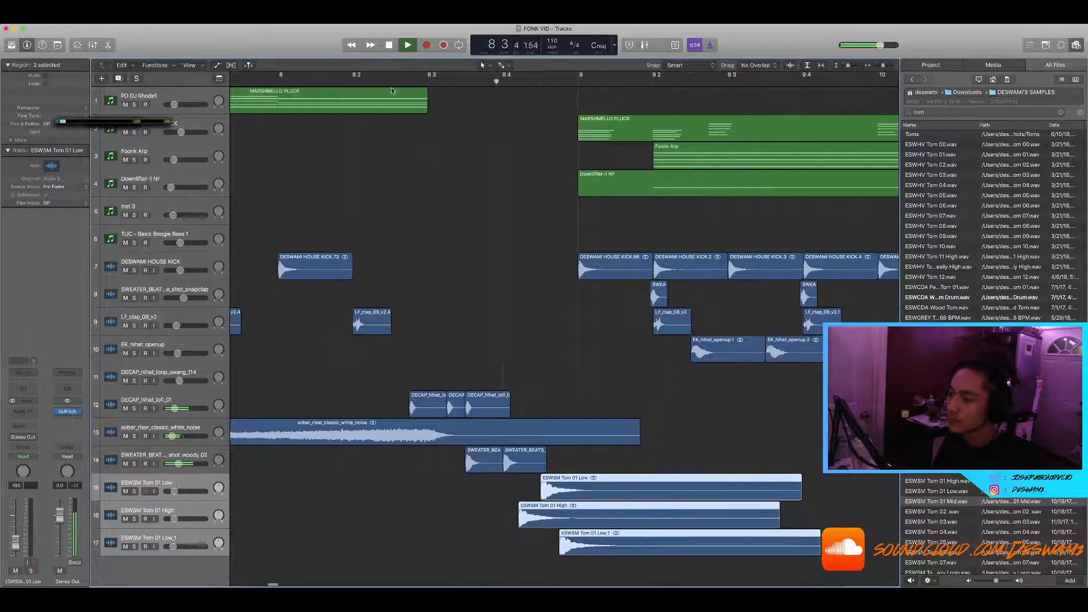
key("super+Left")
key("space")
left_click(460, 82)
key("space")
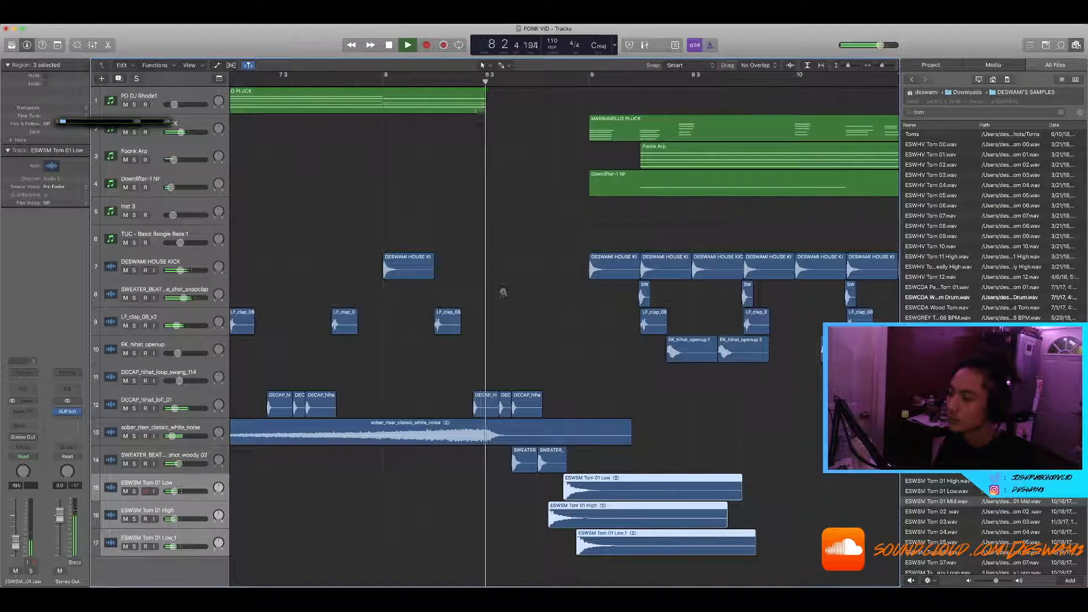
scroll(508, 317, "left", 2)
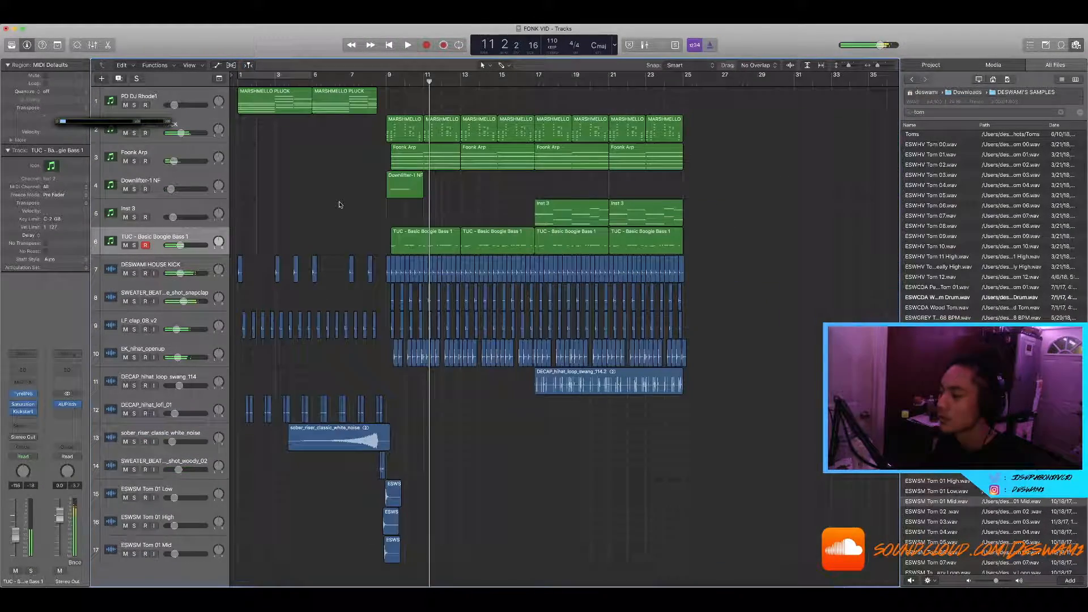
Hide the All Files browser and bring the section from bar 9 to bar 25 into view
scroll(340, 204, "right", 3)
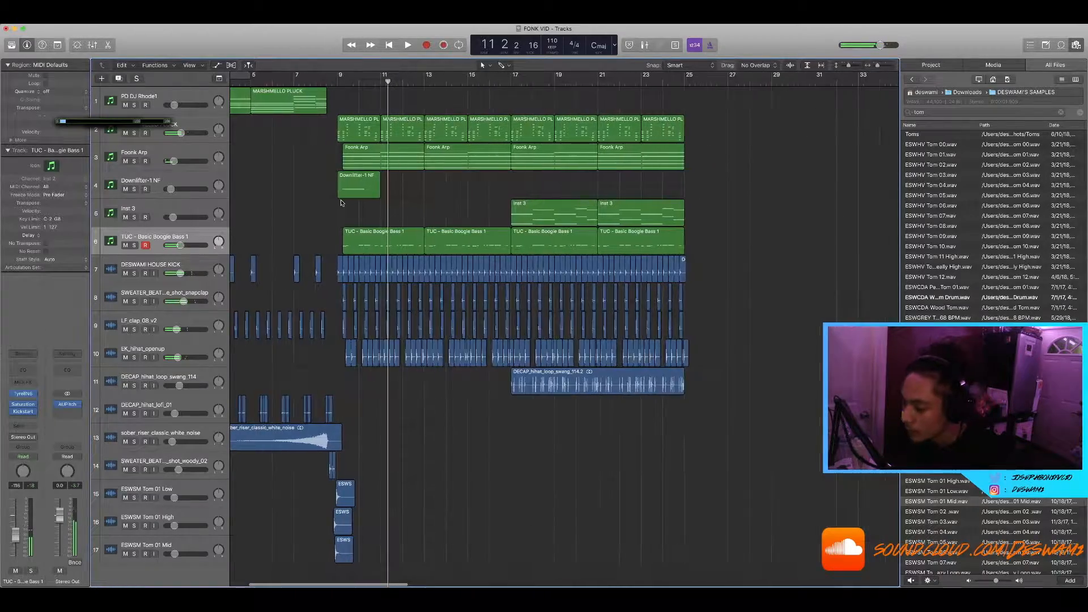
key("super+Left")
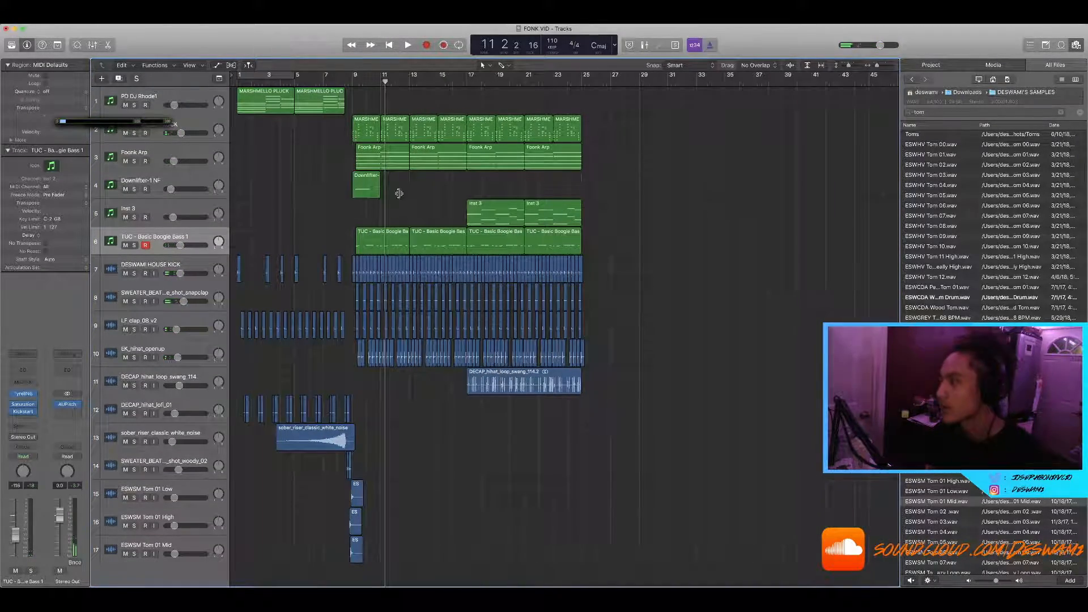
left_click(1076, 45)
key("super+Right")
key("super+Right")
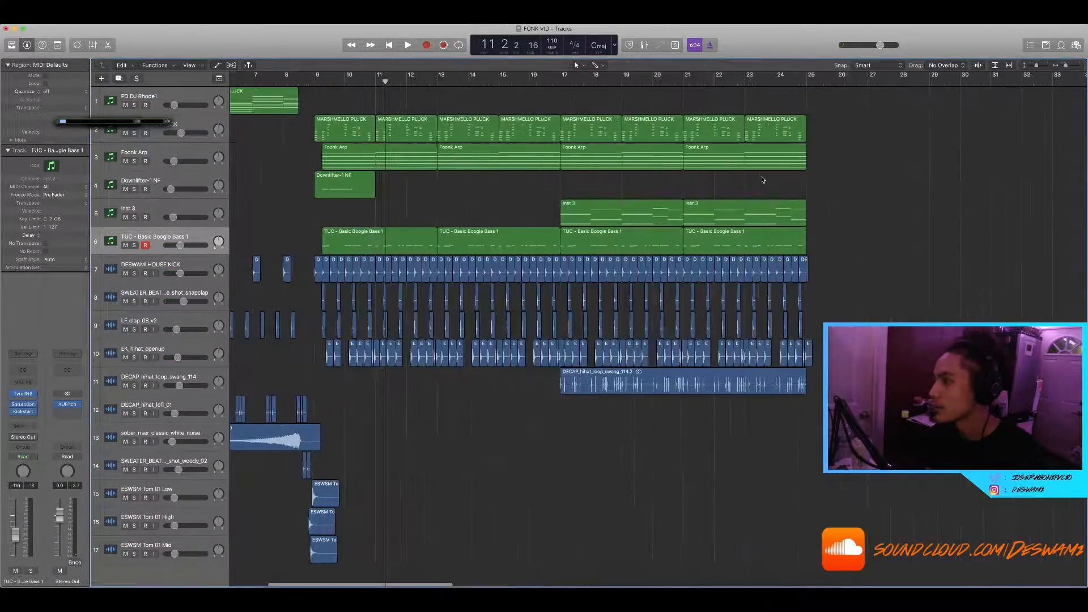
Open the PAD track's Serum instrument in the finished arrangement and place its window over the intro section
key("super+Left")
key("super+Left")
key("super+Left")
key("super+Up")
key("super+Up")
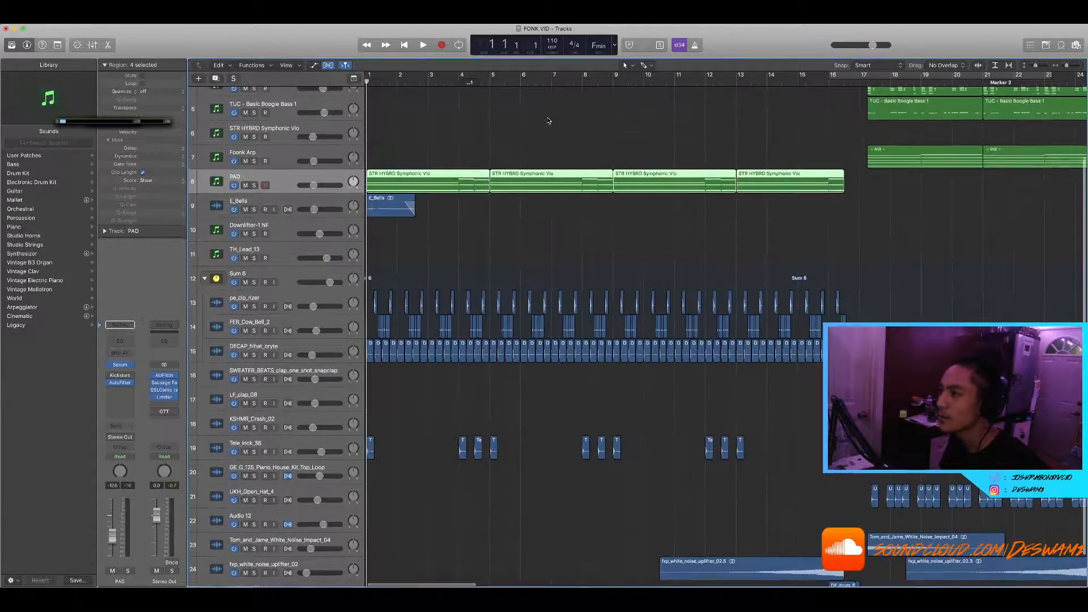
key("super+Left")
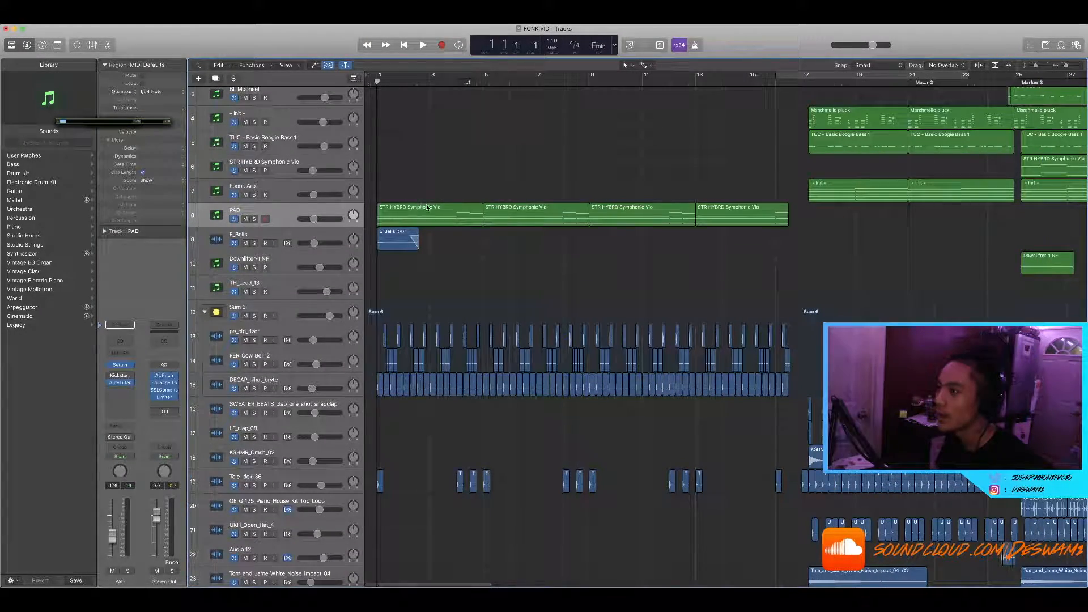
left_click(118, 366)
left_click_drag(669, 158, 689, 112)
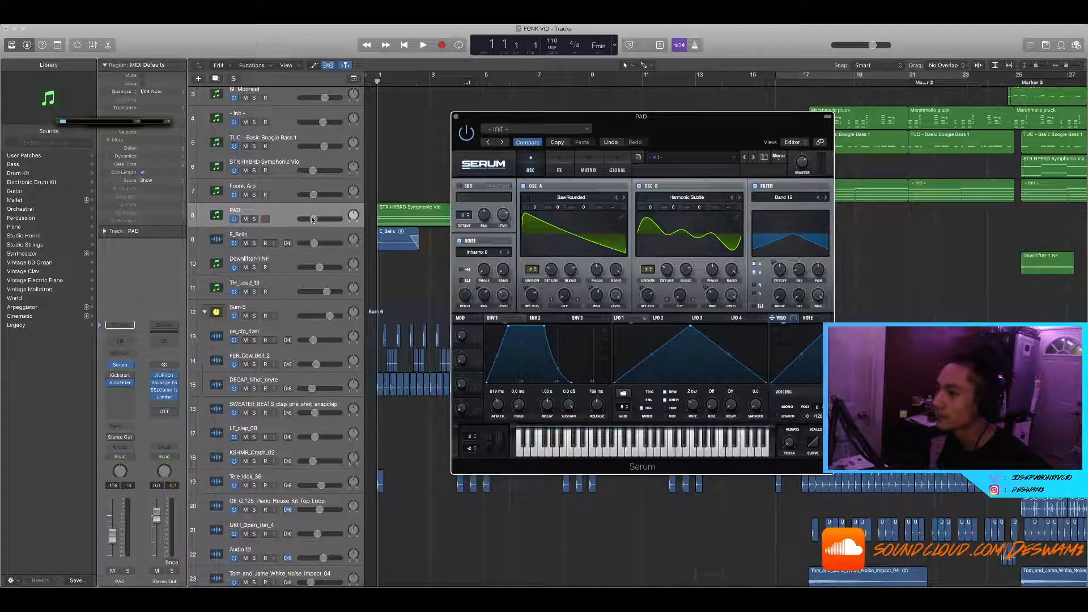
Solo the PAD track and audition its Serum sound from bar 1
left_click(253, 219)
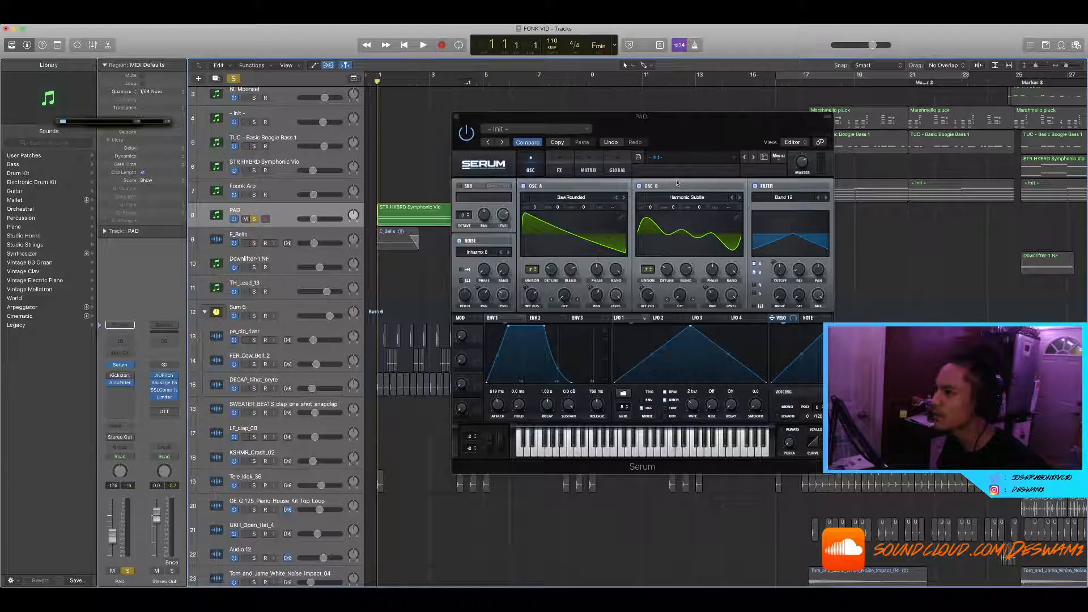
scroll(390, 255, "up", 5)
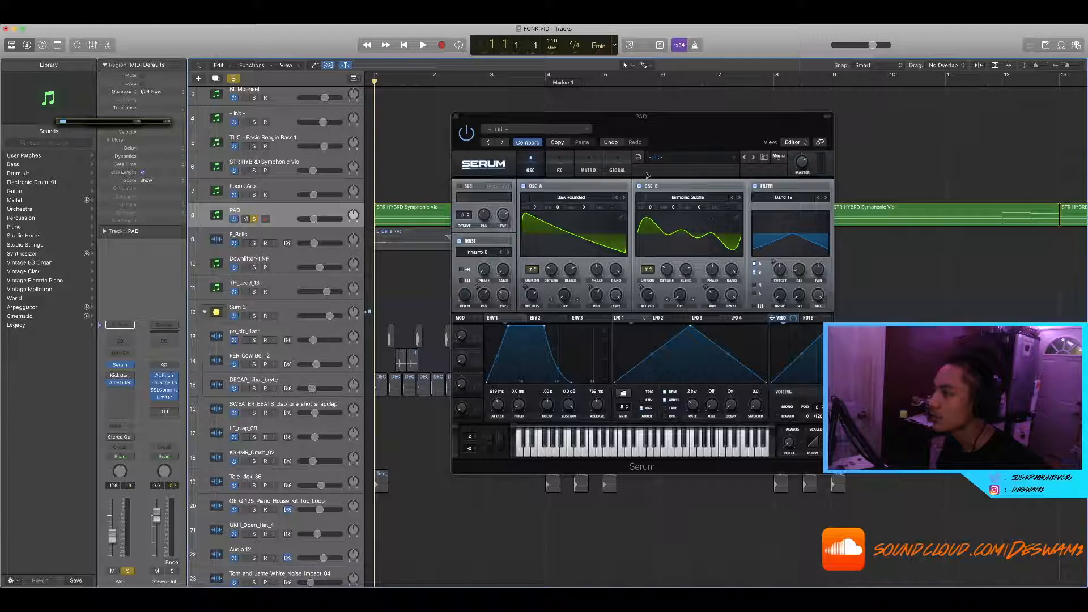
left_click(809, 237)
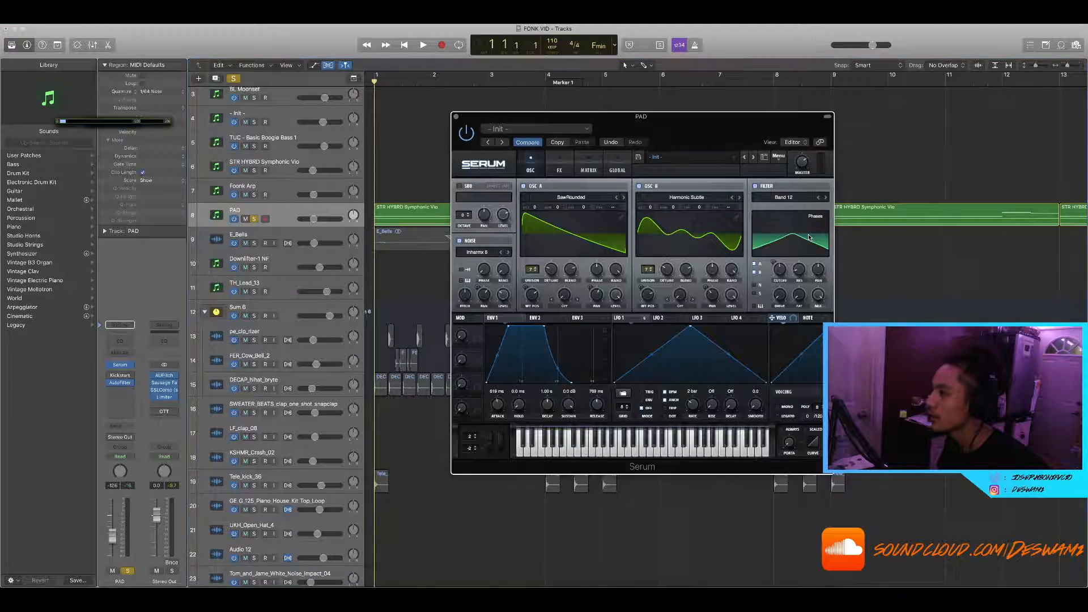
key("space")
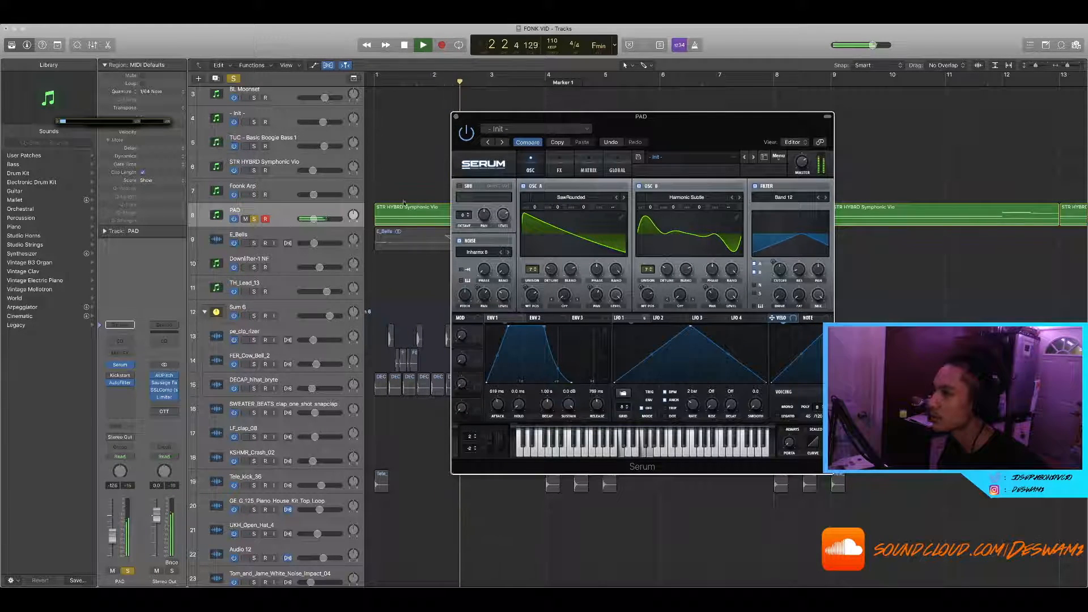
key("space")
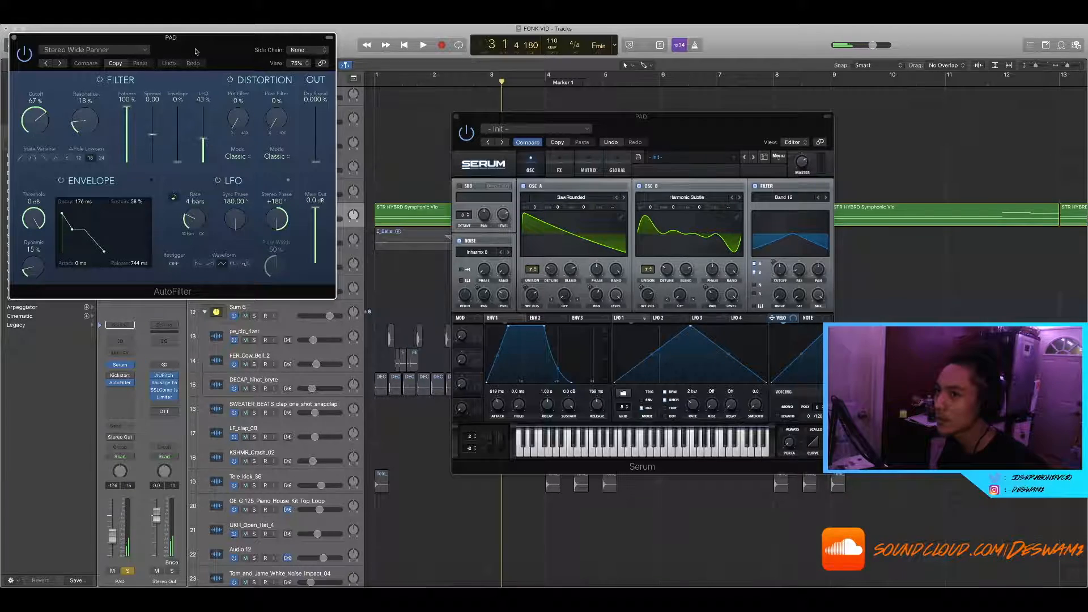
Inspect the PAD track's AutoFilter settings and close both the AutoFilter and Serum windows
left_click_drag(196, 51, 610, 159)
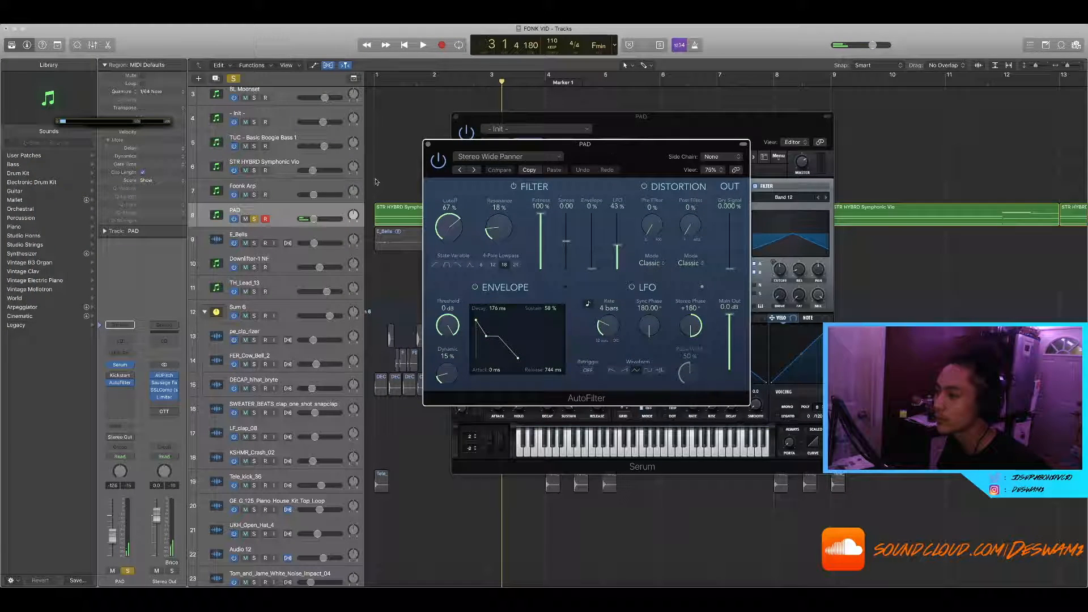
left_click(427, 144)
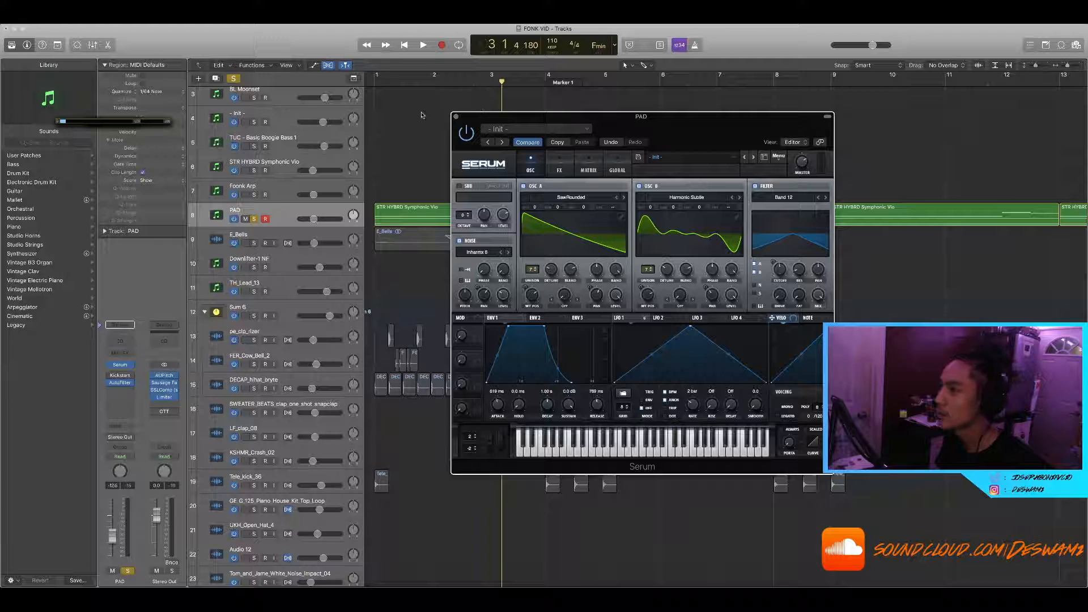
left_click(551, 163)
left_click(455, 116)
Examine the chord notes of the first PAD region in the Piano Roll, close the editor and turn off the track's solo
key("Return")
left_click_drag(442, 186, 504, 240)
left_click(538, 222)
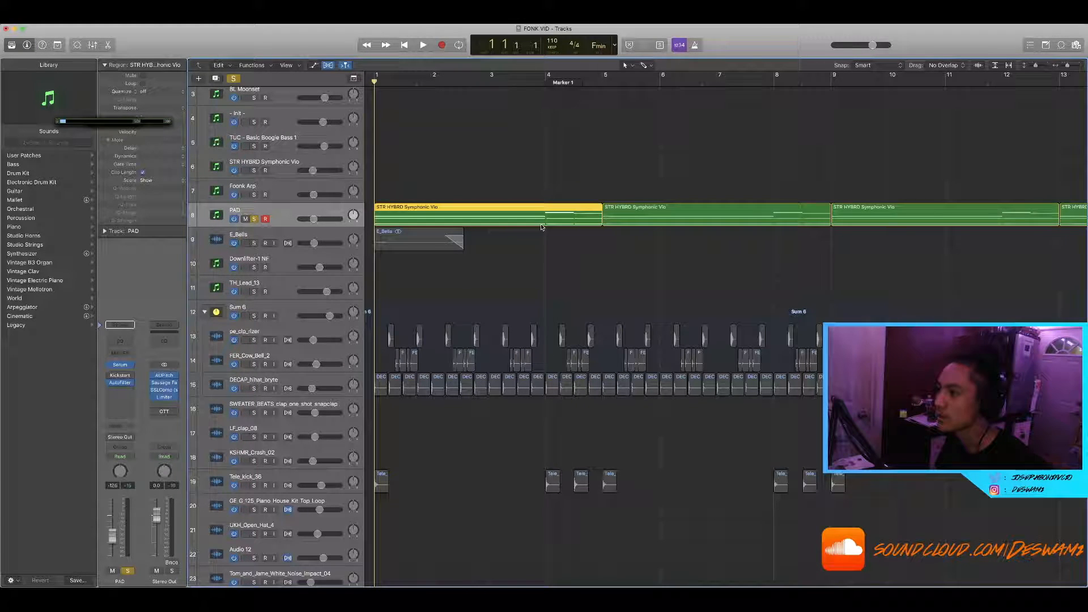
double_click(541, 224)
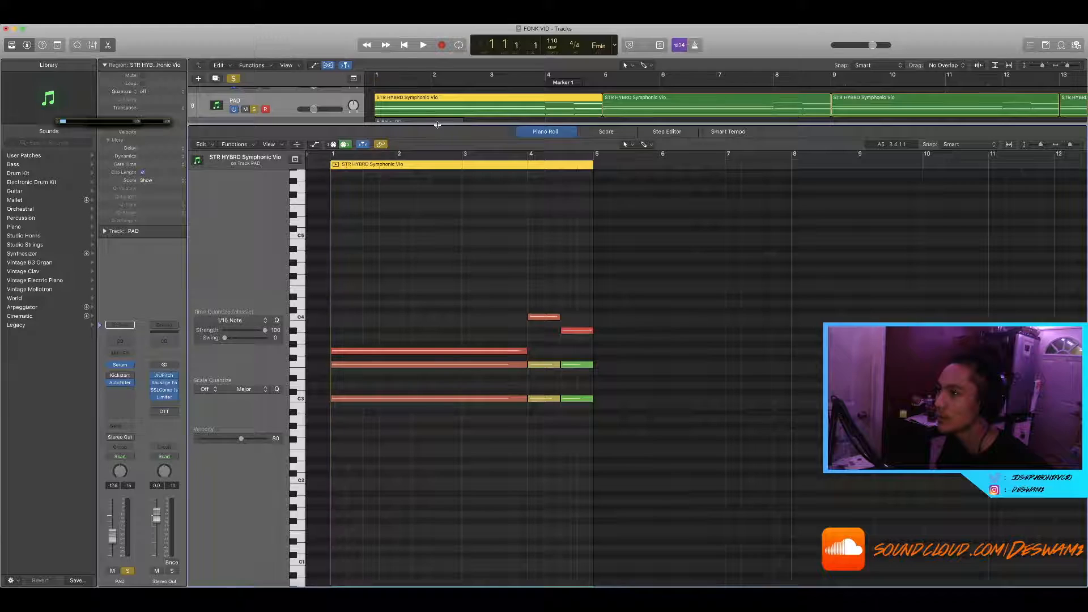
key("e")
left_click(235, 79)
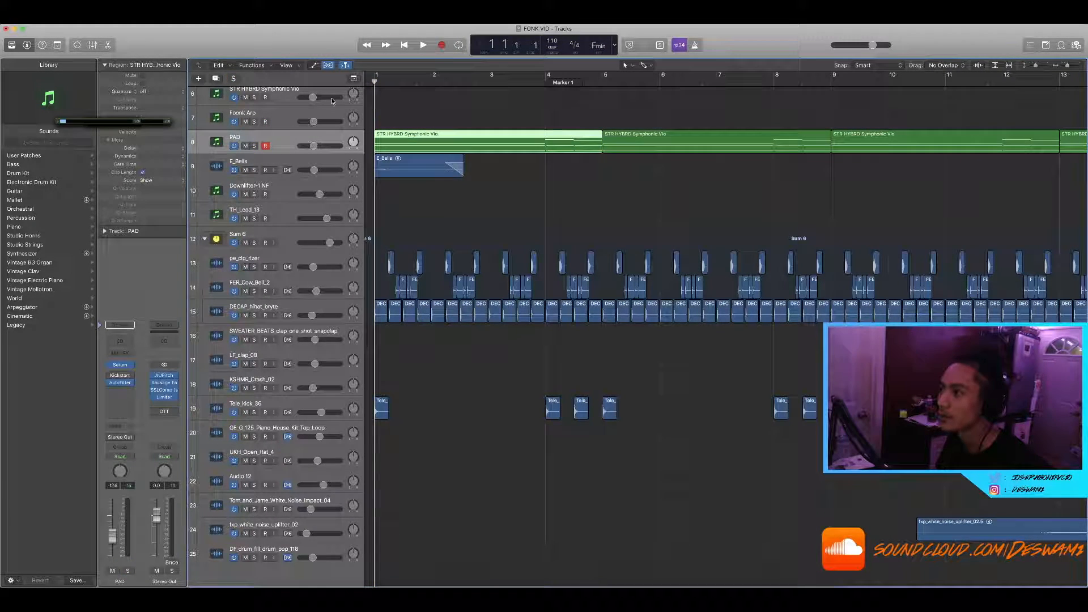
Select the E_Bells region at bar 1 and check the Pitch Shifter settings on its track
left_click(434, 188)
scroll(403, 194, "down", 3)
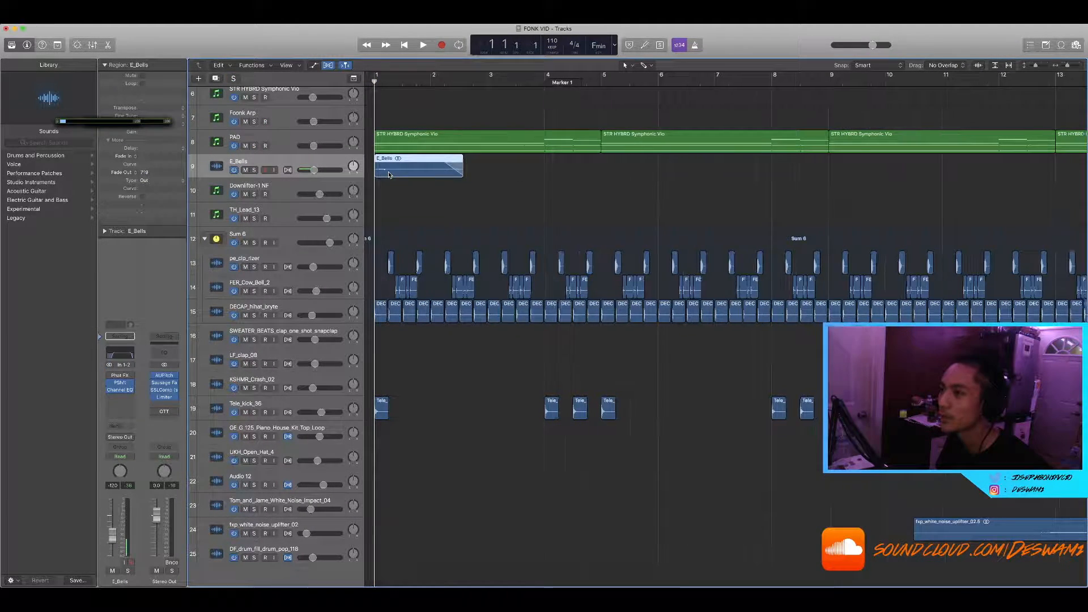
left_click(122, 383)
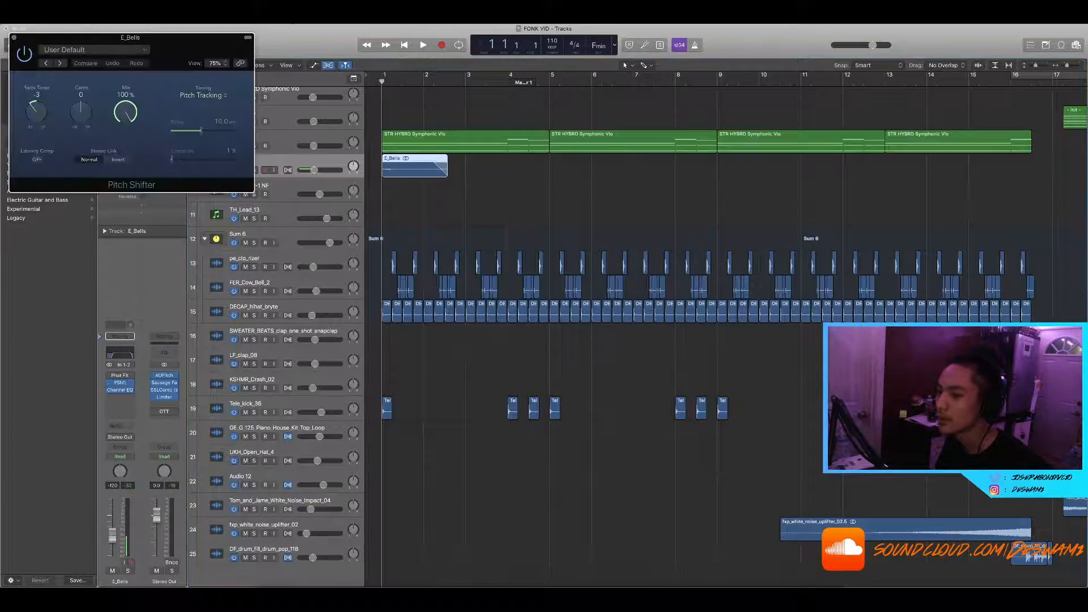
left_click(14, 38)
scroll(486, 218, "up", 5)
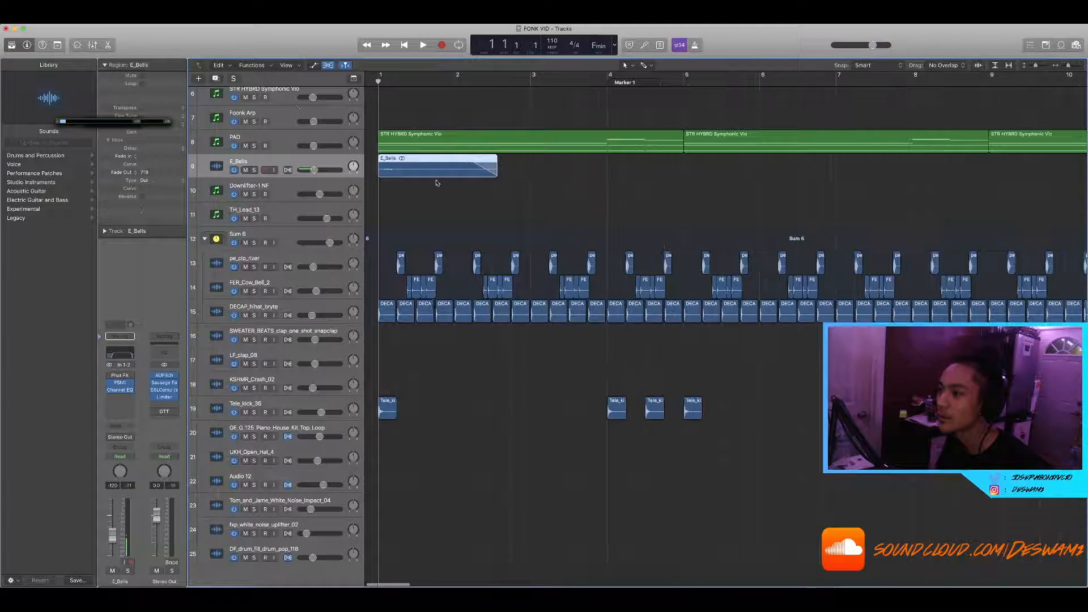
Audition the E_Bells track in solo from bar 1, turn its solo off and return to bar 1
left_click(254, 170)
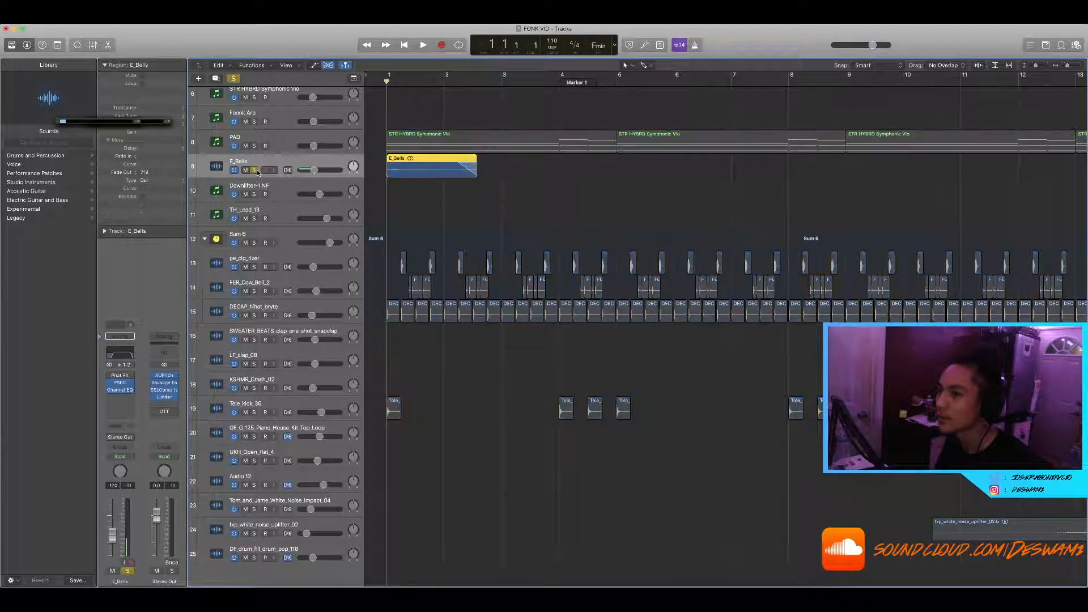
key("space")
left_click(255, 170)
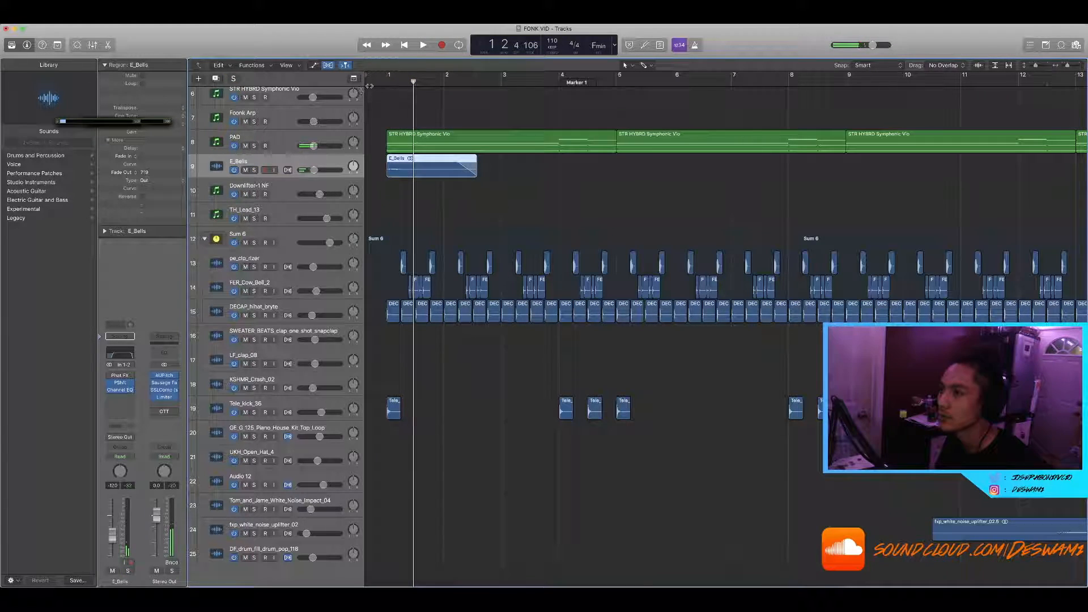
scroll(440, 365, "down", 5)
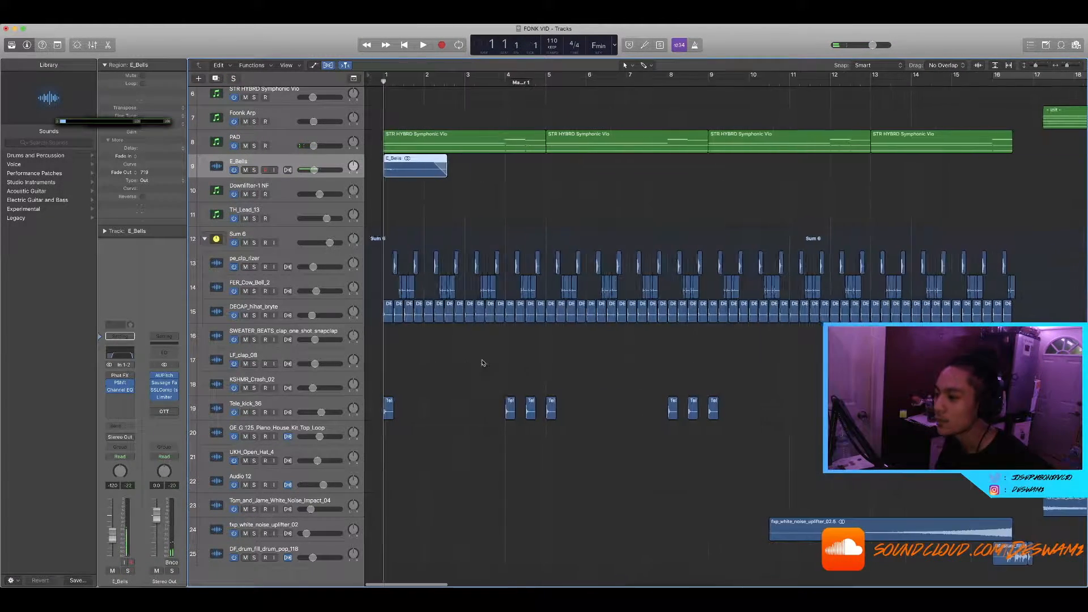
Select the first Tele_kick_36 hit and play the opening of bar 1 with all intro tracks
left_click(384, 409)
scroll(443, 420, "up", 5)
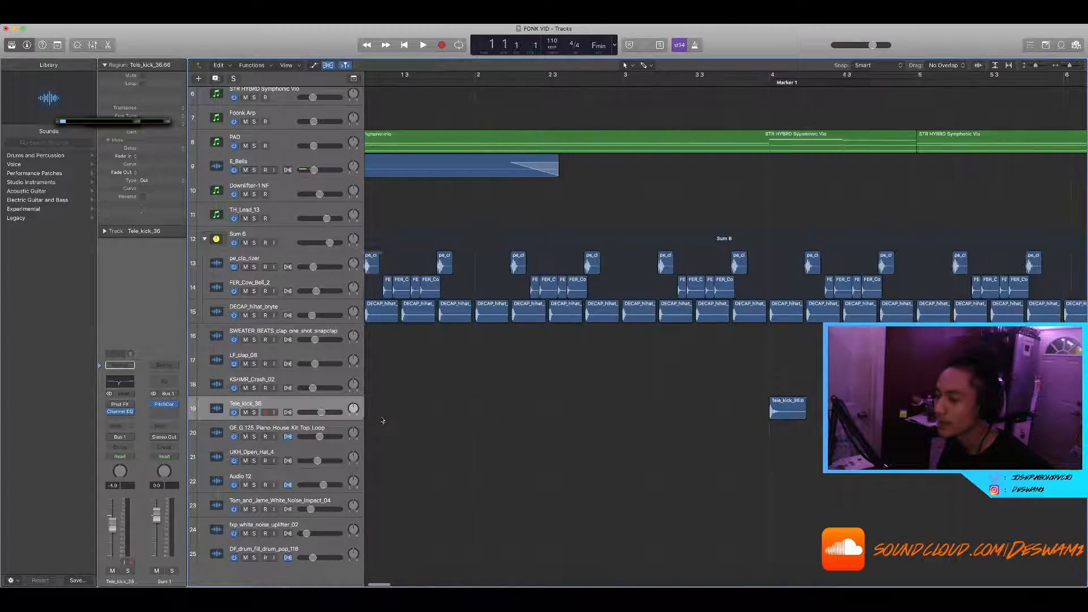
left_click(448, 424)
scroll(452, 427, "down", 2)
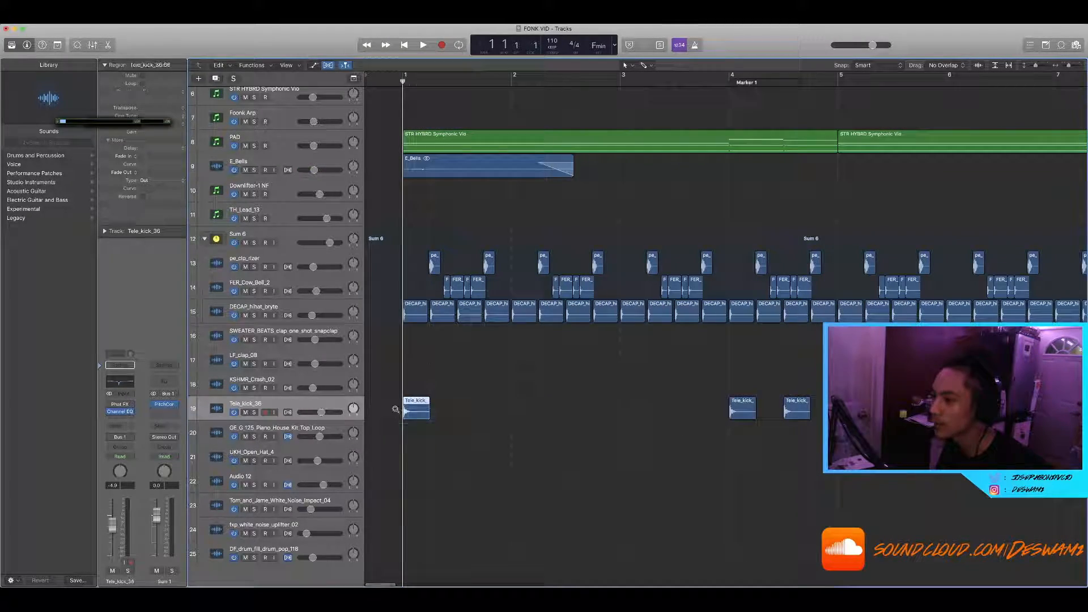
scroll(553, 419, "down", 4)
scroll(389, 412, "up", 4)
scroll(389, 412, "down", 4)
key("space")
key("space")
scroll(391, 408, "up", 2)
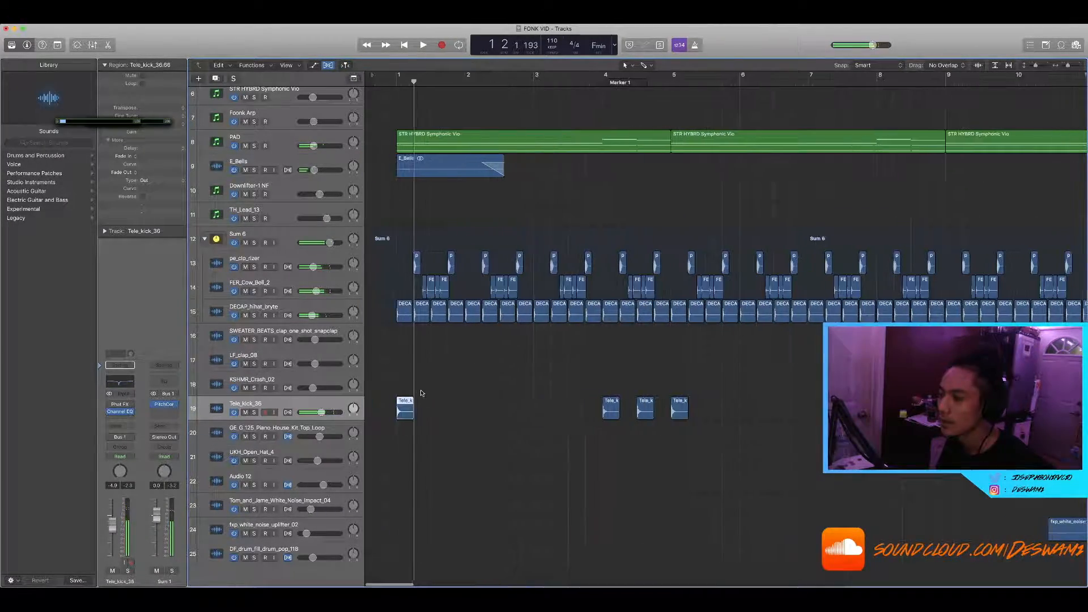
Solo the DECAP_hihat_bryte track and audition its pattern from bar 1
scroll(421, 393, "down", 1)
left_click(289, 310)
scroll(517, 359, "down", 3)
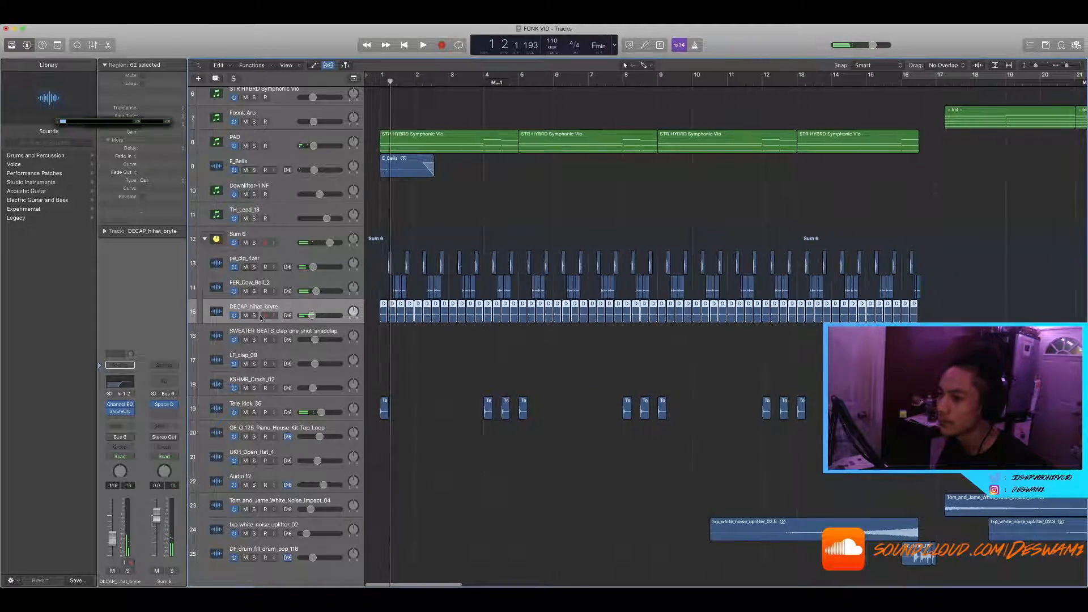
key("s")
scroll(518, 359, "up", 4)
scroll(507, 359, "down", 2)
left_click(503, 355)
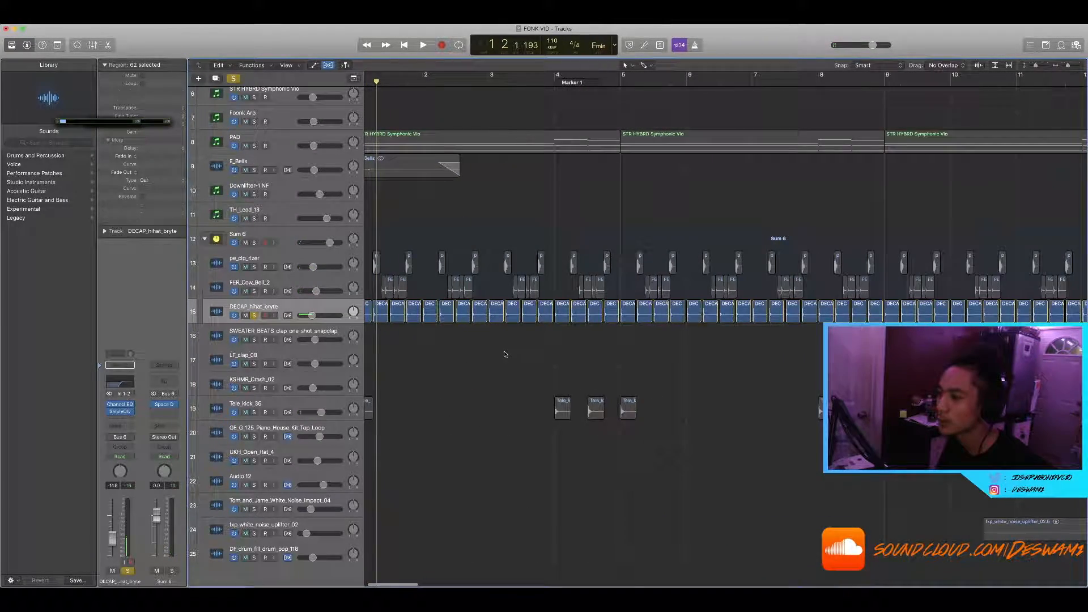
scroll(499, 352, "down", 2)
scroll(455, 338, "left", 1)
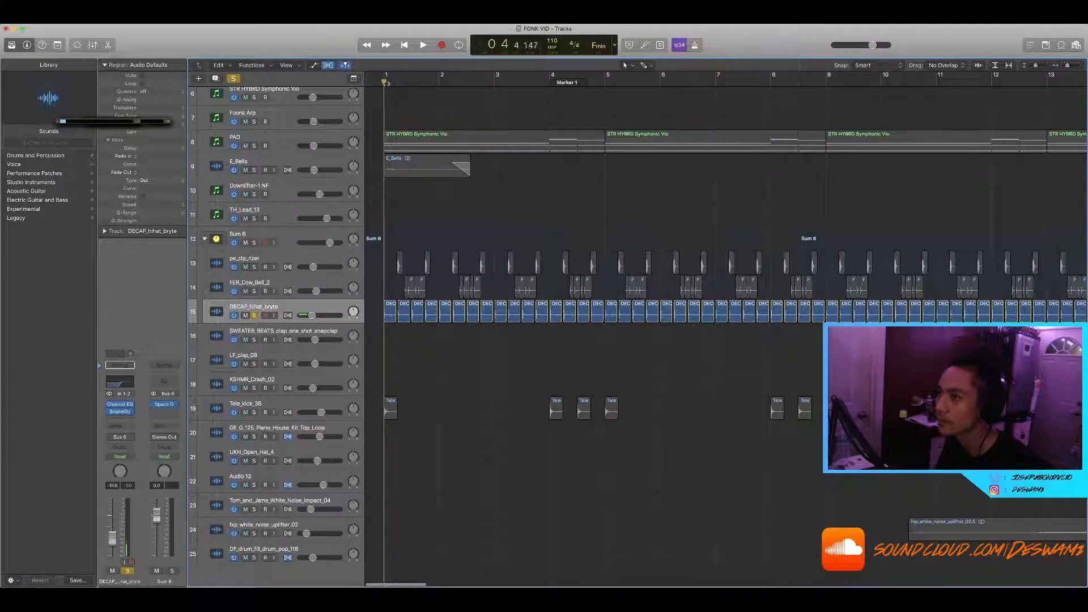
scroll(416, 281, "up", 3)
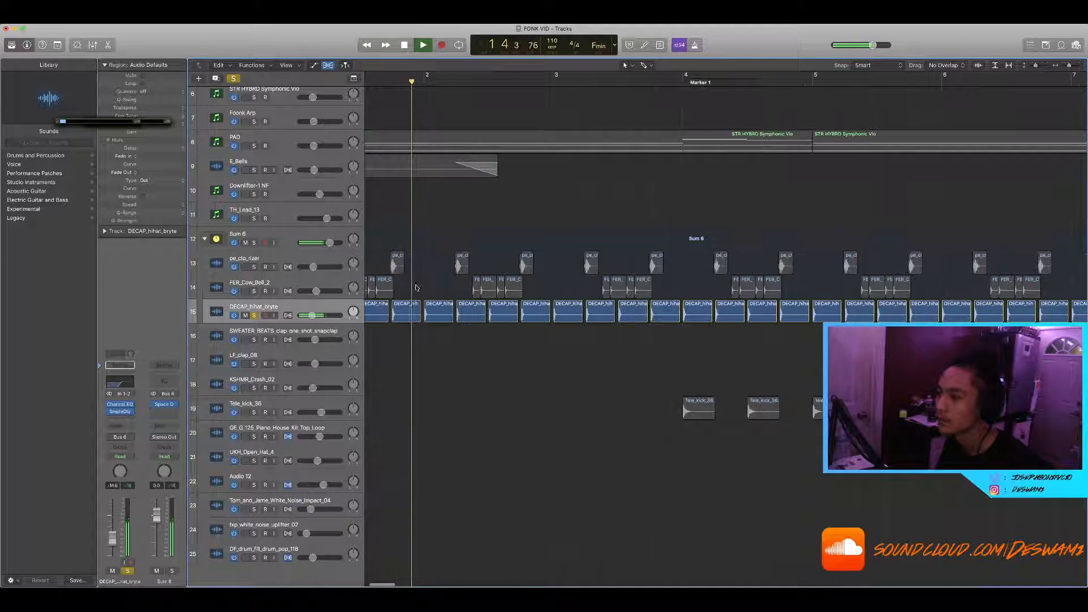
key("space")
Add pe_clp_rizer to the solo and audition it with the hi-hat from bar 1
scroll(477, 346, "left", 2)
scroll(480, 343, "down", 1)
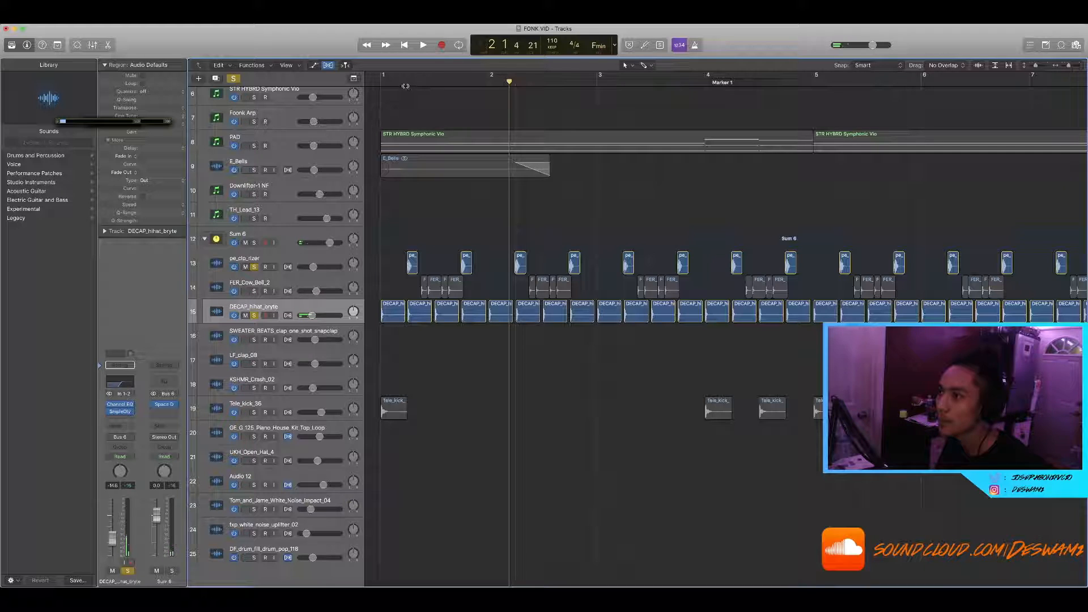
key("space")
key("super+Right")
Select the four FER_Cow_Bell_2 hits in bar 1 and audition them in solo with the hi-hat and pe_clp_rizer
scroll(431, 243, "left", 5)
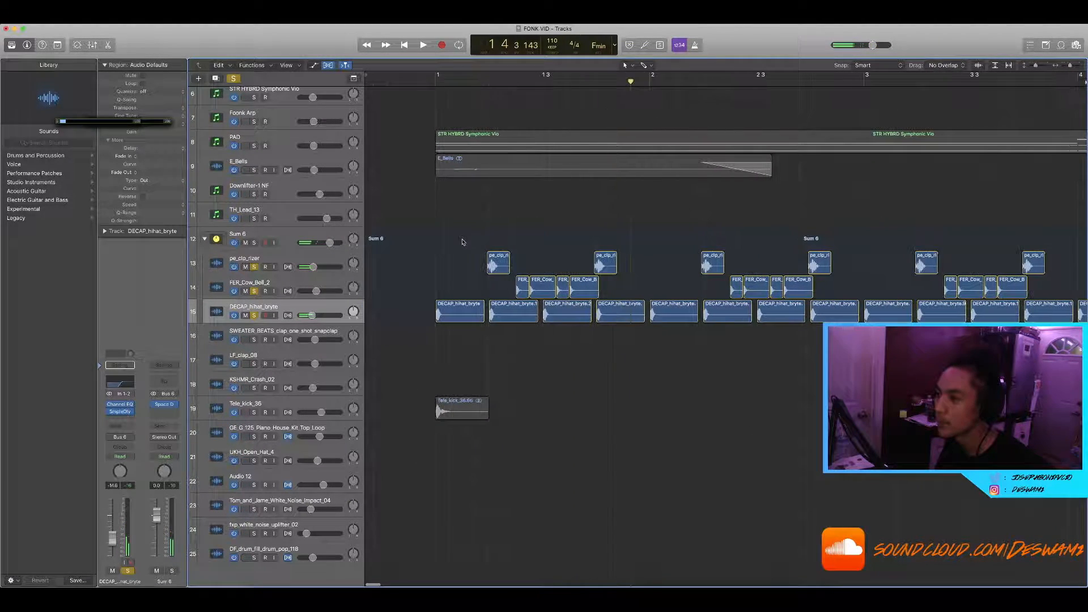
left_click_drag(628, 285, 466, 287)
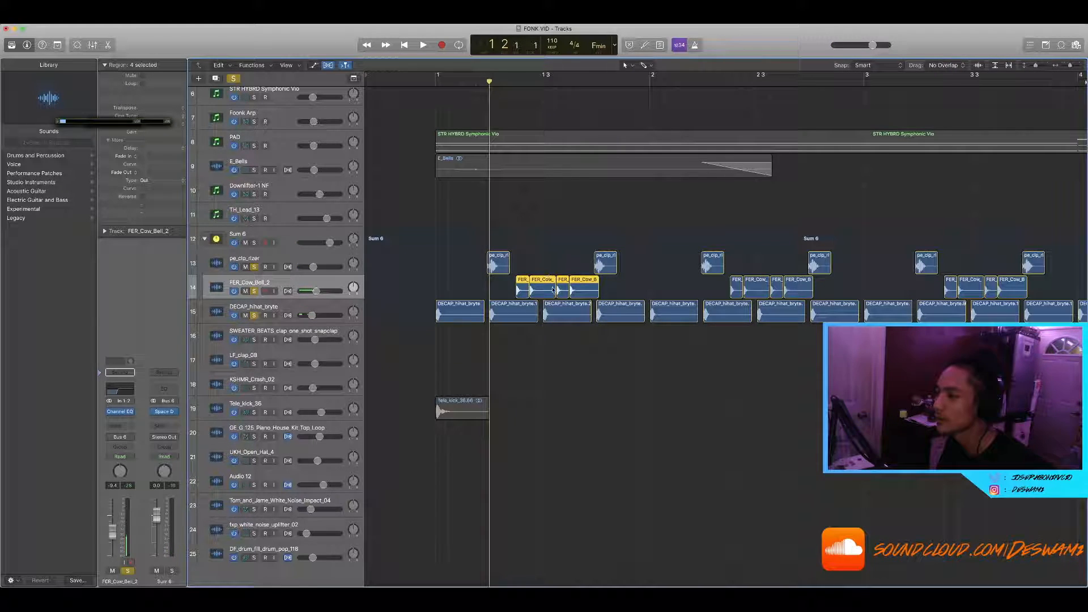
key("space")
key("super+Left")
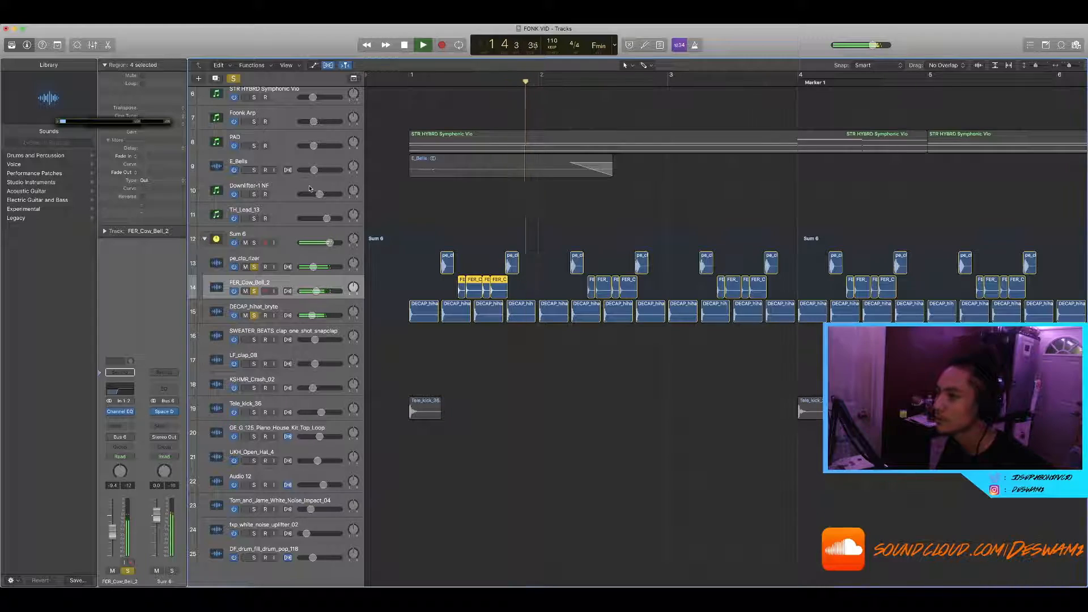
key("space")
Clear all track solos and play the full intro mix from bar 1
left_click(233, 79)
left_click(408, 83)
key("space")
scroll(568, 340, "down", 4)
scroll(567, 340, "right", 2)
scroll(565, 338, "up", 2)
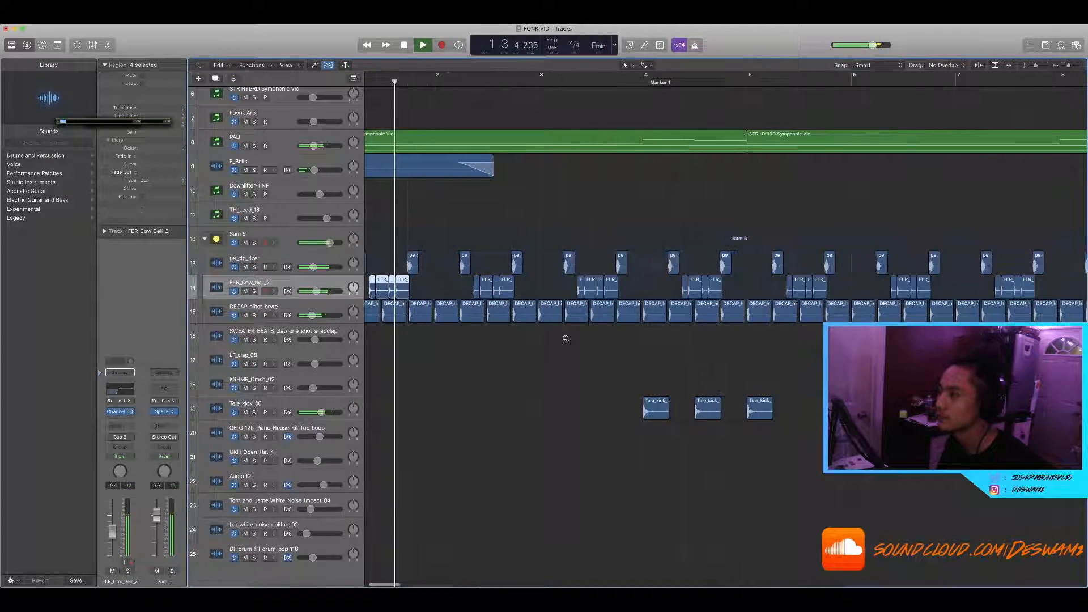
scroll(565, 339, "down", 3)
key("space")
Play the intro from bar 4 through the start of bar 5 to hear the Tele_kick_36 hits
left_click(510, 82)
key("space")
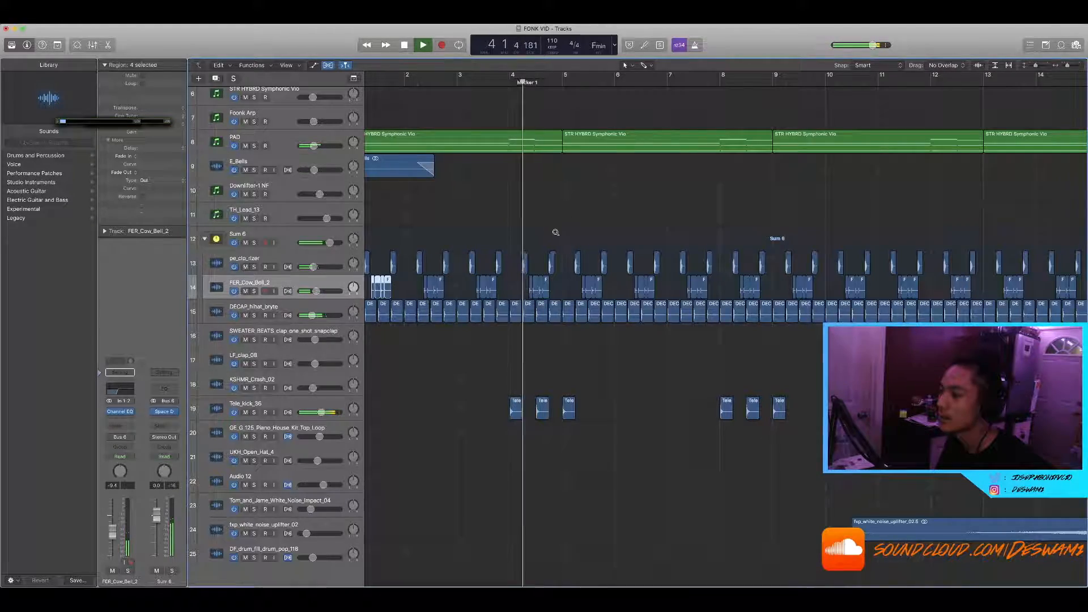
scroll(552, 231, "up", 3)
scroll(544, 243, "down", 4)
scroll(532, 271, "up", 2)
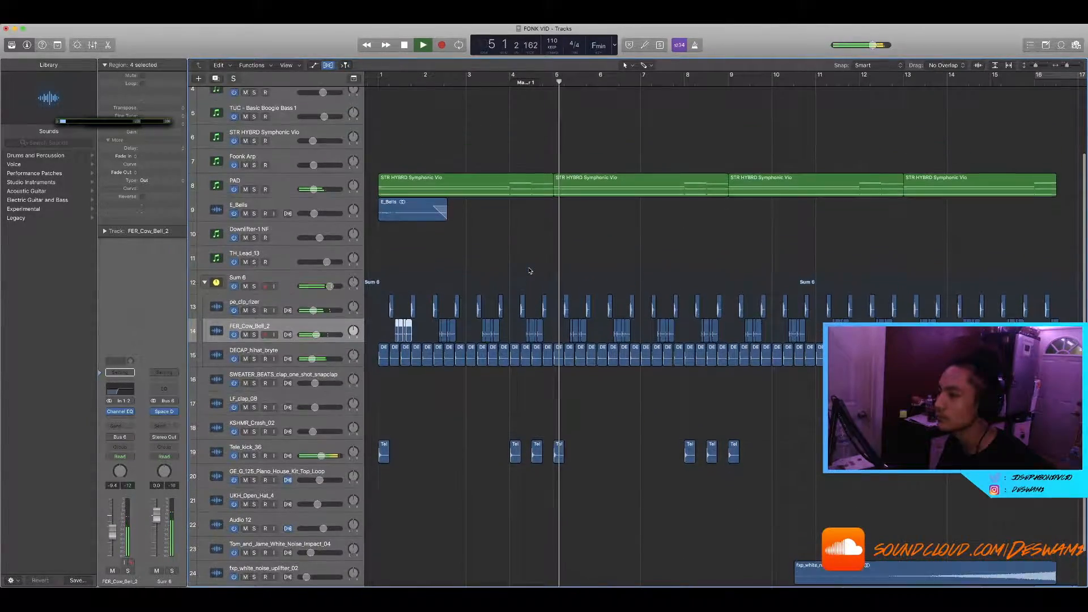
key("space")
Place the playhead at bar 9 and set a cycle range from bar 9 to bar 17 over the Marshmello pluck regions
scroll(531, 270, "up", 3)
scroll(529, 268, "down", 3)
scroll(529, 268, "up", 2)
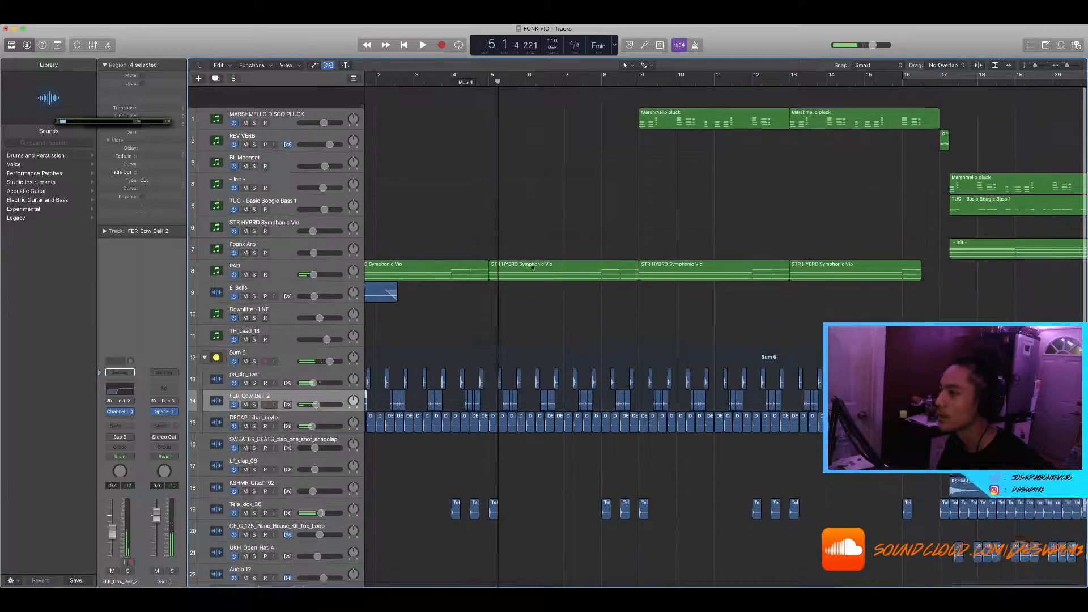
left_click(633, 80)
scroll(633, 81, "down", 1)
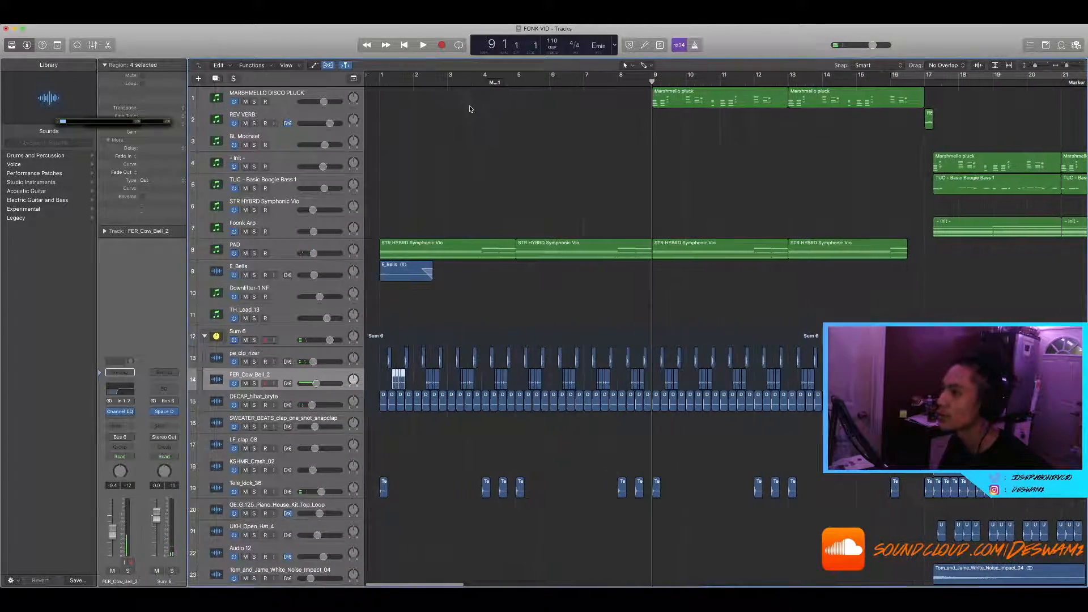
scroll(588, 79, "right", 2)
left_click_drag(555, 74, 827, 76)
key("super+Right")
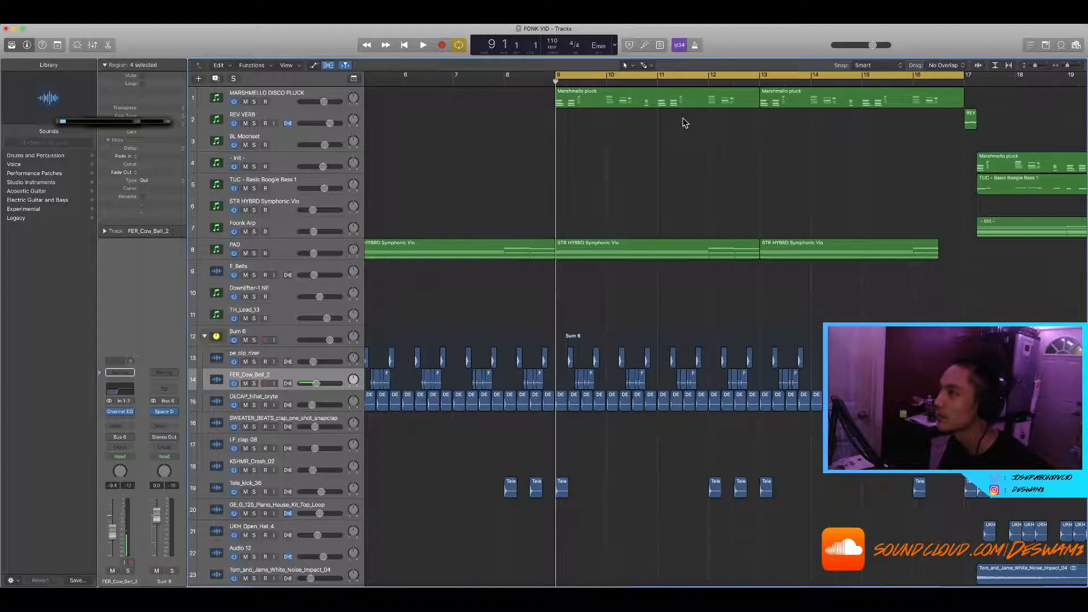
Solo the MARSHMELLO DISCO PLUCK track and audition its regions from bar 9
left_click(254, 102)
key("space")
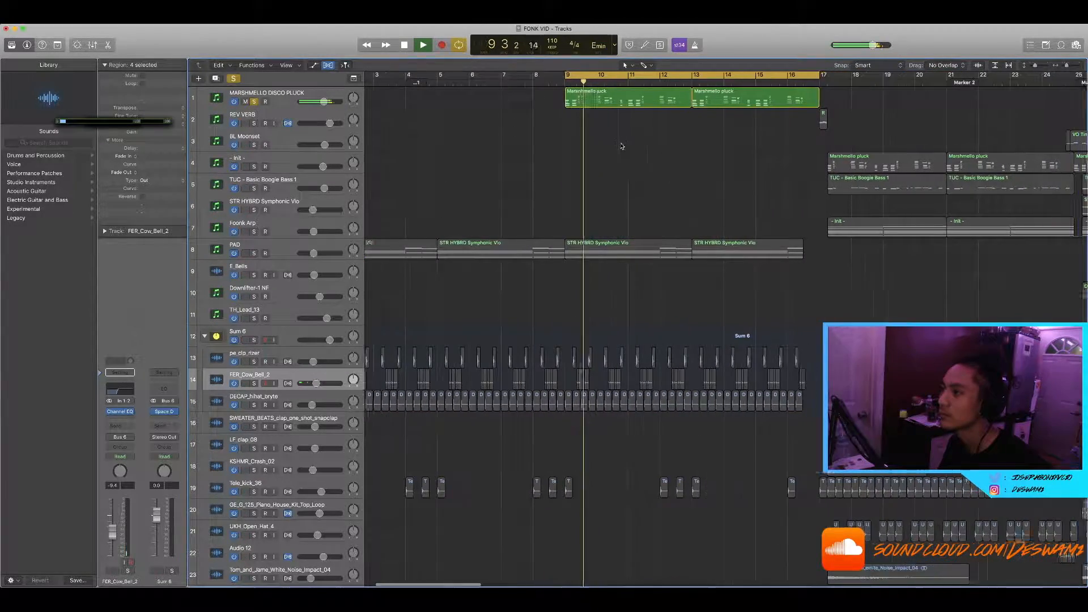
left_click(621, 144, "ctrl+alt")
scroll(621, 144, "up", 3)
scroll(621, 146, "down", 2)
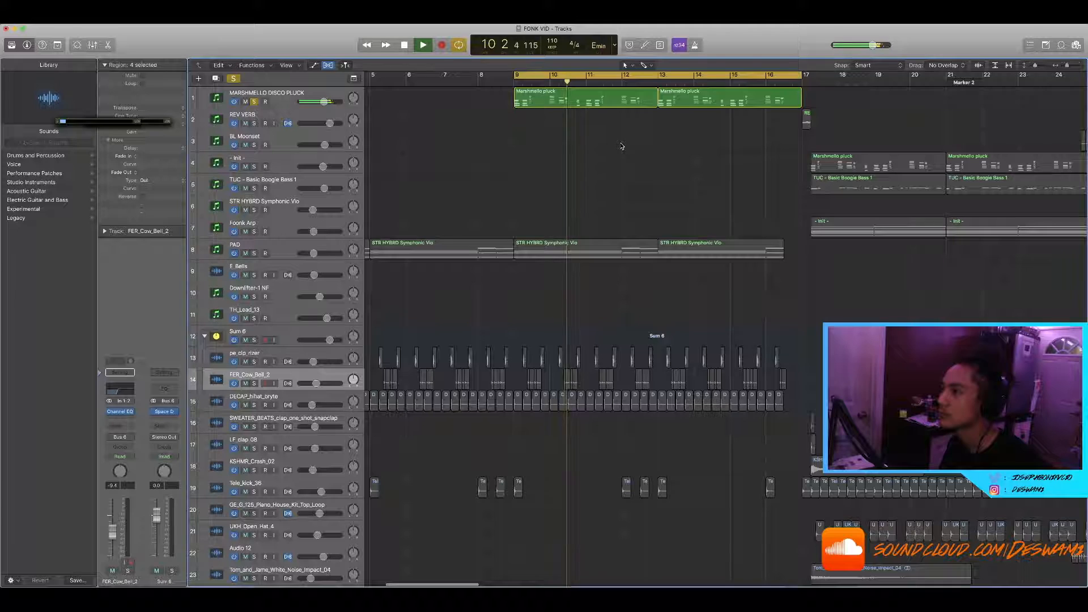
scroll(622, 147, "down", 1)
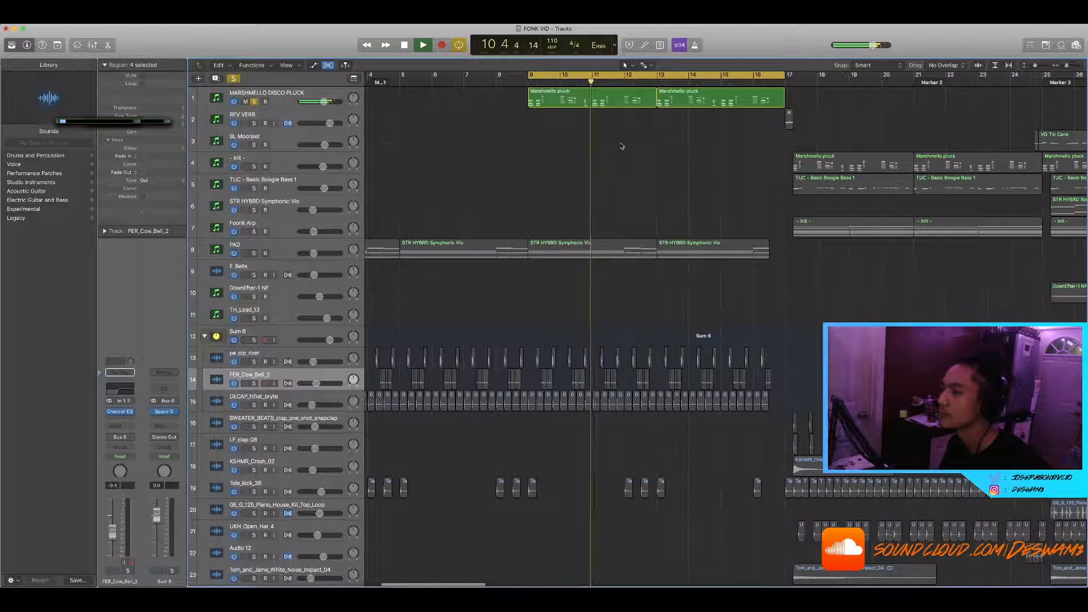
key("space")
Turn off cycle mode and clear all track solos
left_click(581, 76)
key("super+Left")
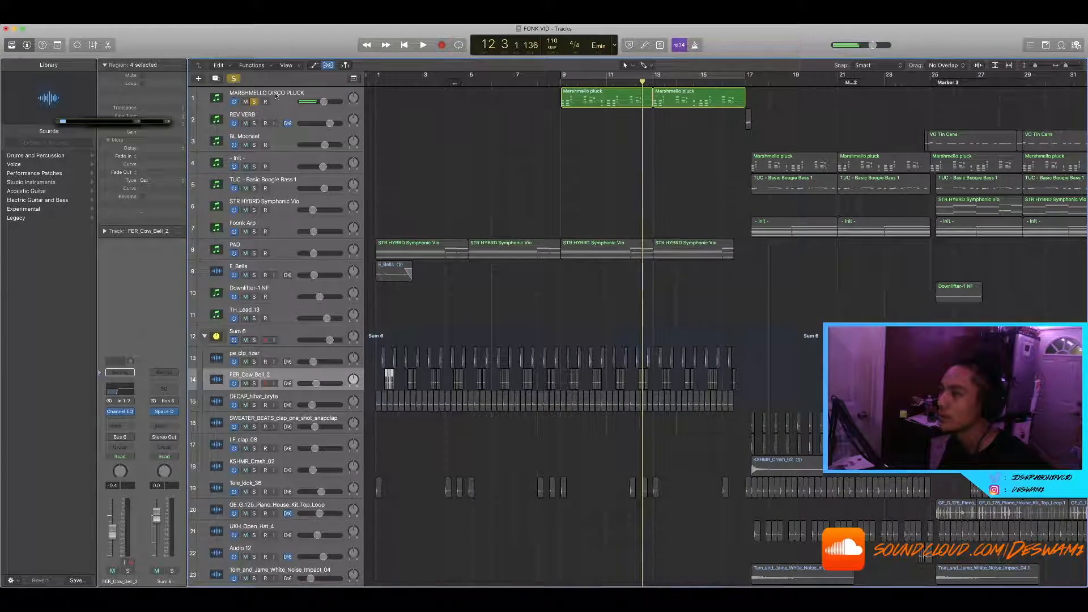
left_click(233, 78)
scroll(243, 369, "down", 2)
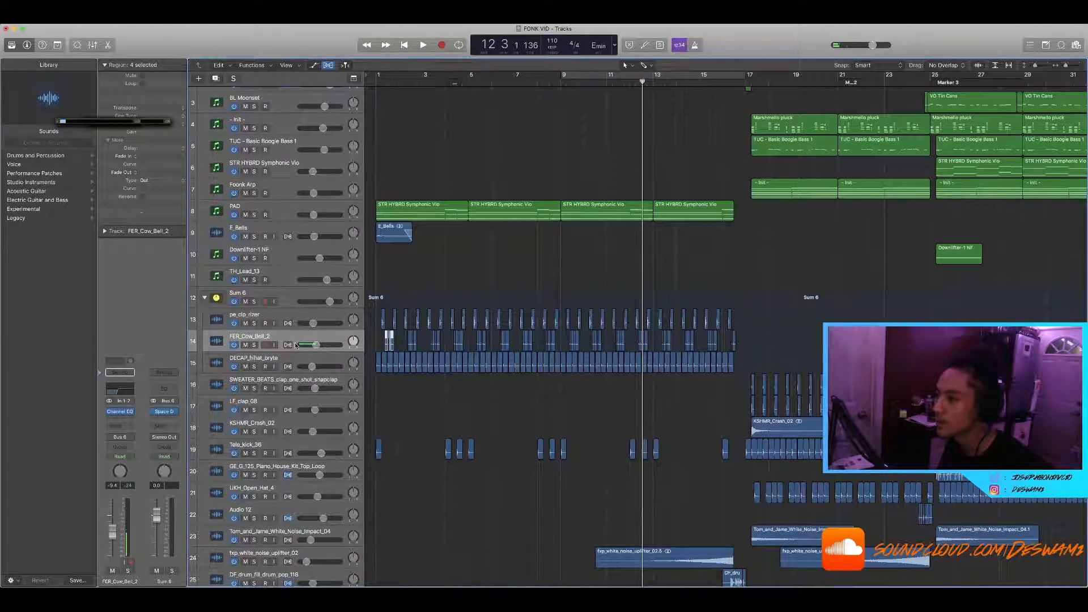
Select the Sum 6 track stack to review the effects on its channel strip
left_click(290, 296)
scroll(417, 297, "up", 5)
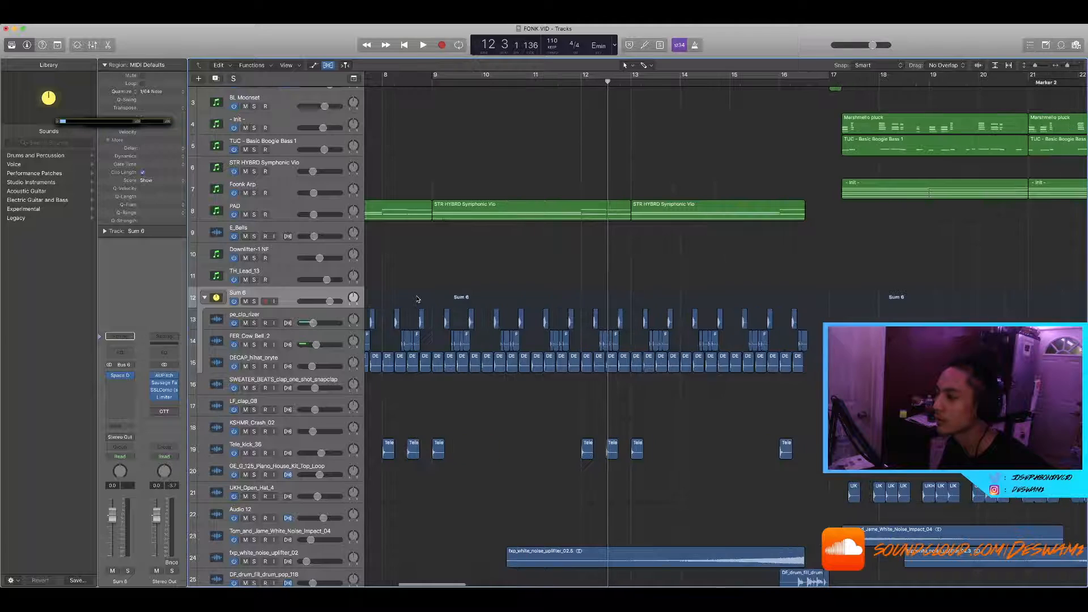
scroll(417, 297, "down", 2)
scroll(417, 297, "down", 1)
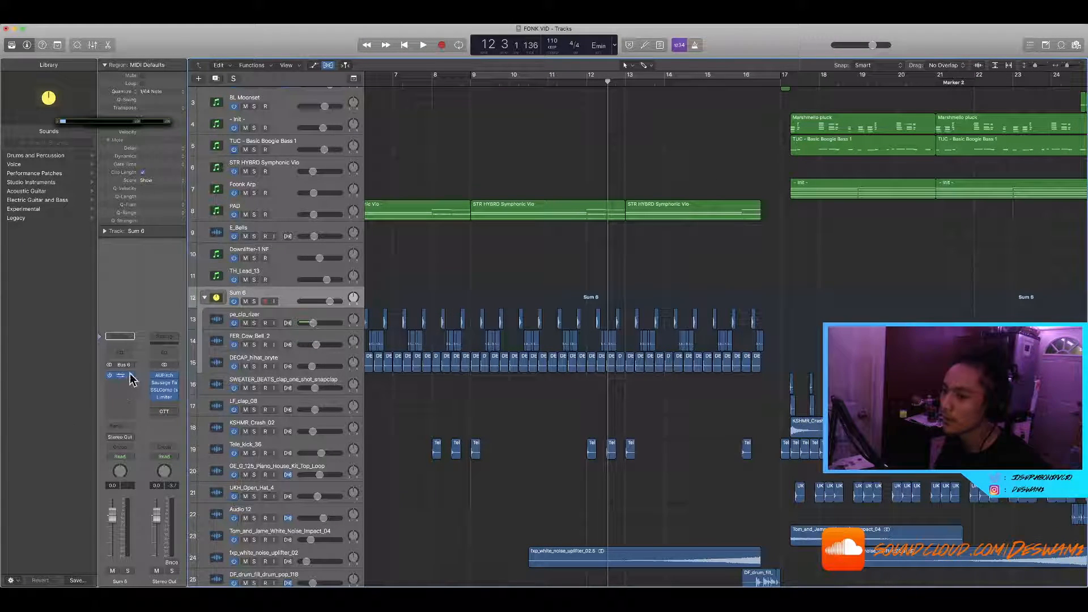
scroll(599, 518, "down", 1)
scroll(602, 516, "down", 1)
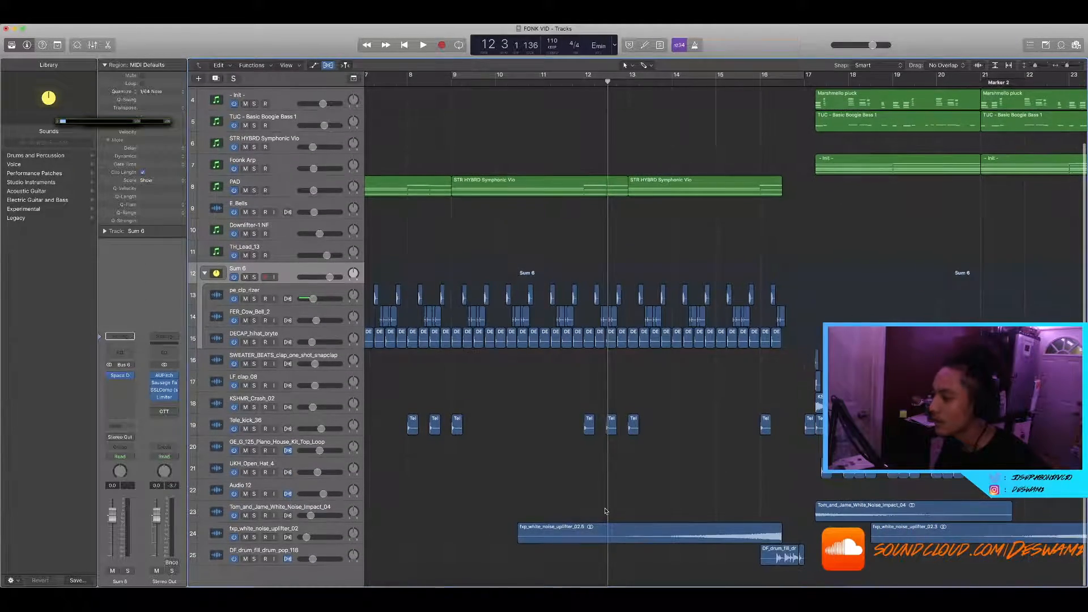
Select the fxp_white_noise_uplifter_02.5 region before the drop and audition its track in solo from bar 12
left_click(697, 535)
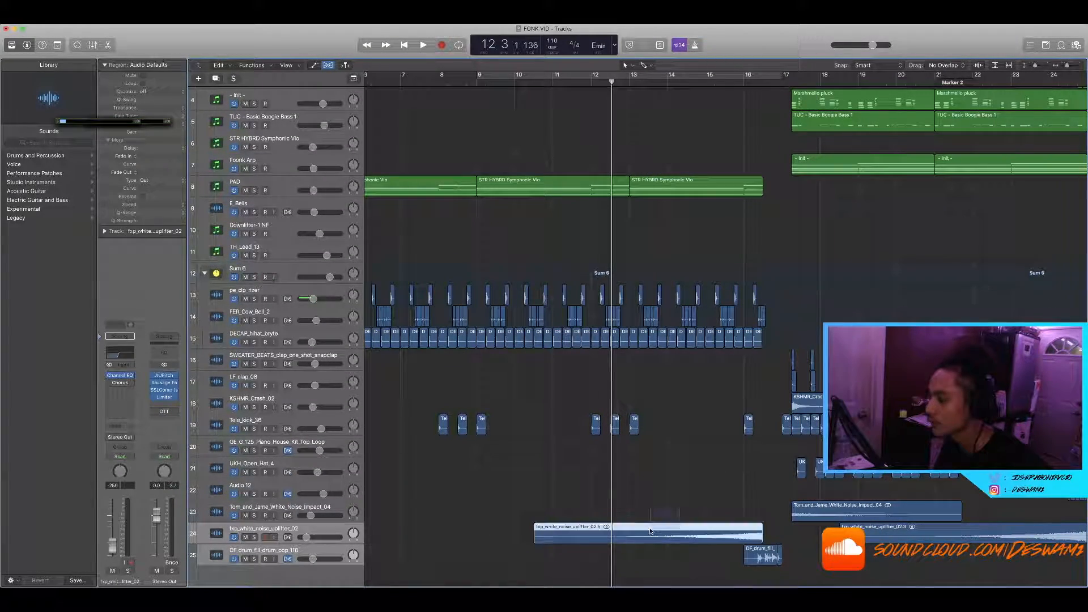
scroll(669, 540, "down", 3)
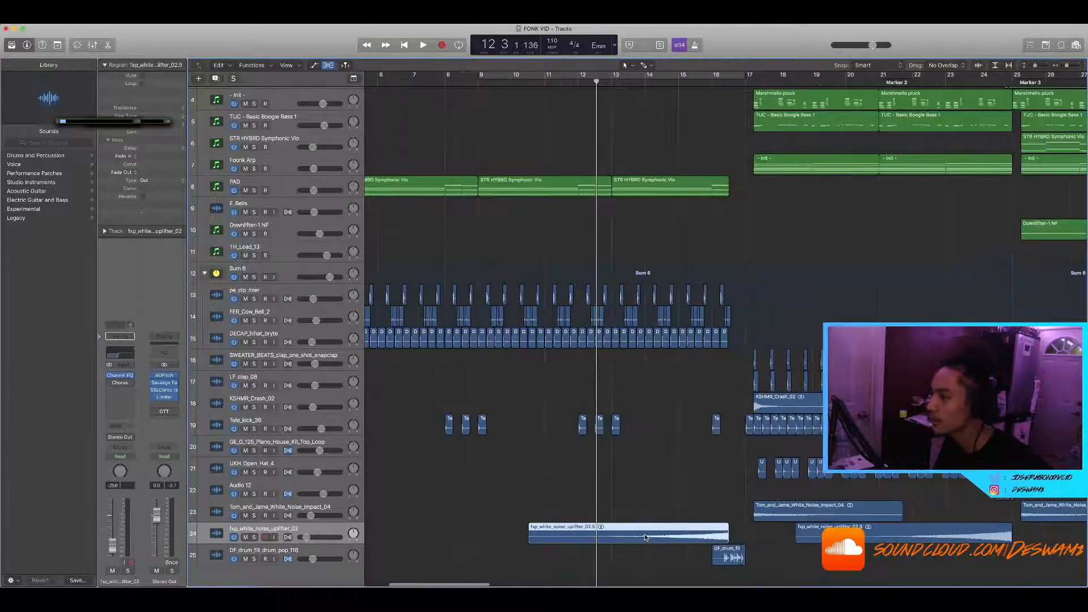
scroll(479, 520, "up", 2)
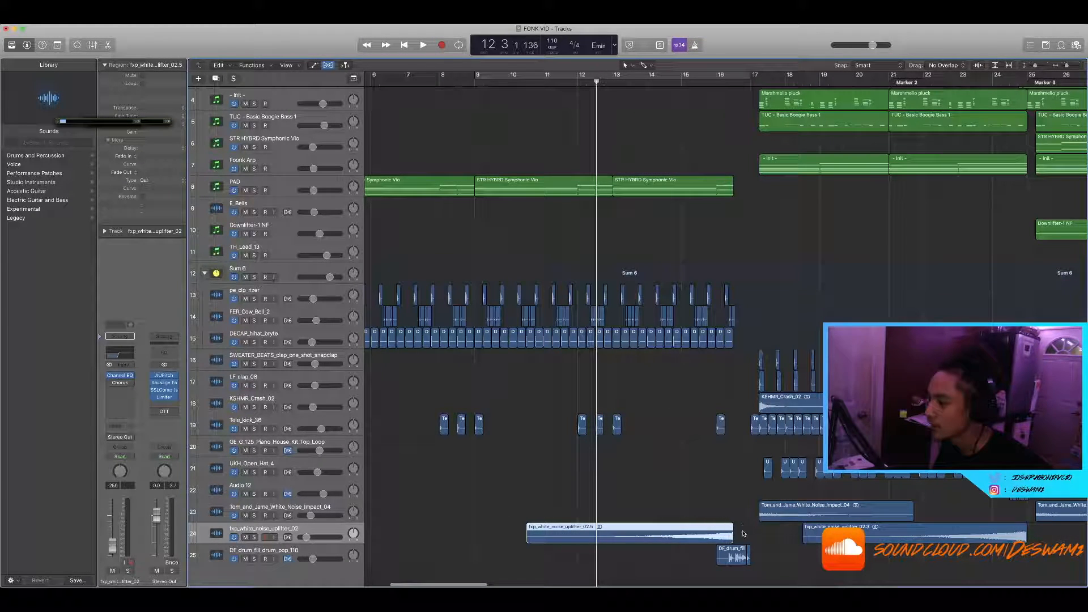
scroll(633, 538, "down", 4)
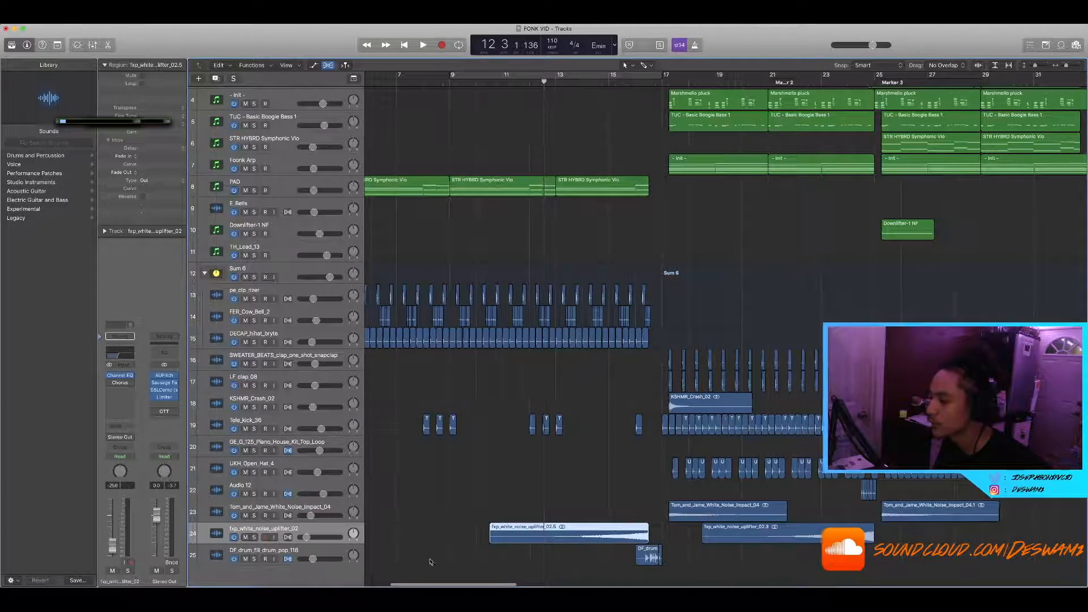
left_click(255, 537)
key("space")
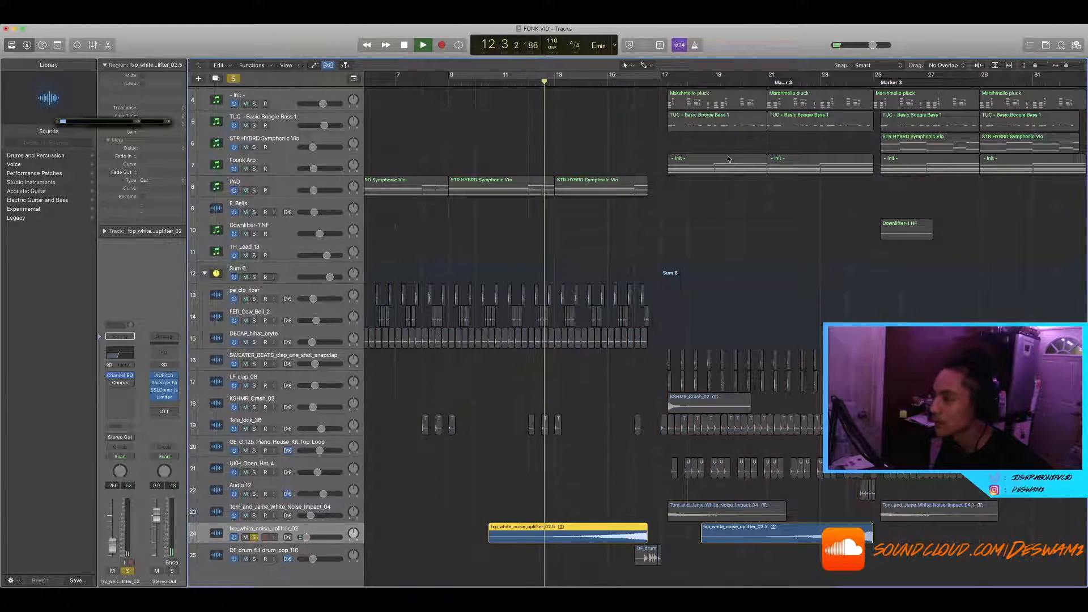
key("space")
Add the DF_drum_fill_drum_pop_118 track to the solo, audition both into bar 17, and clear all solos
left_click(254, 559)
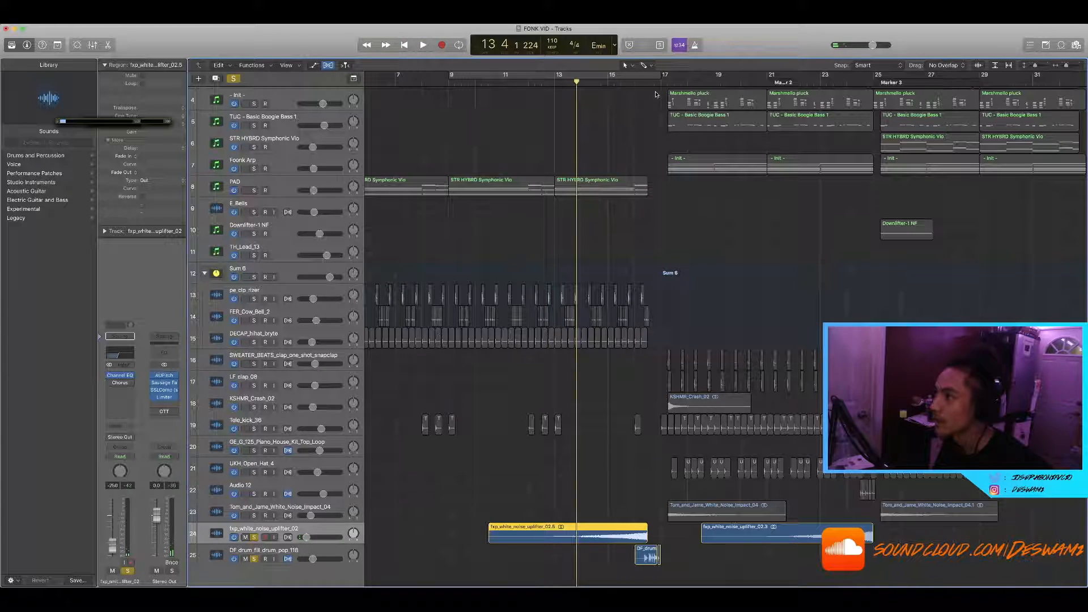
double_click(632, 84)
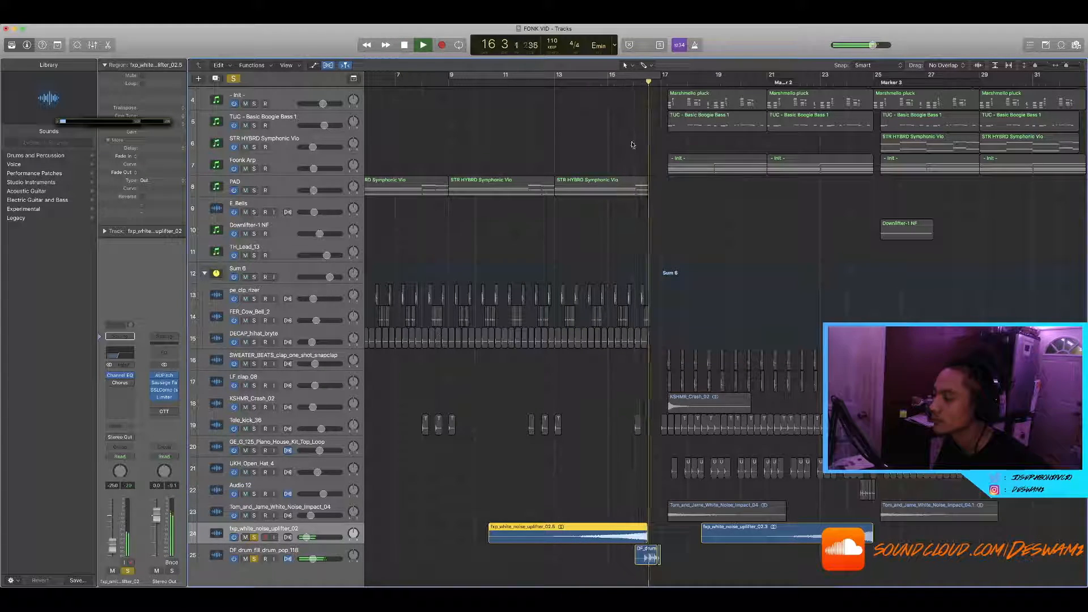
key("space")
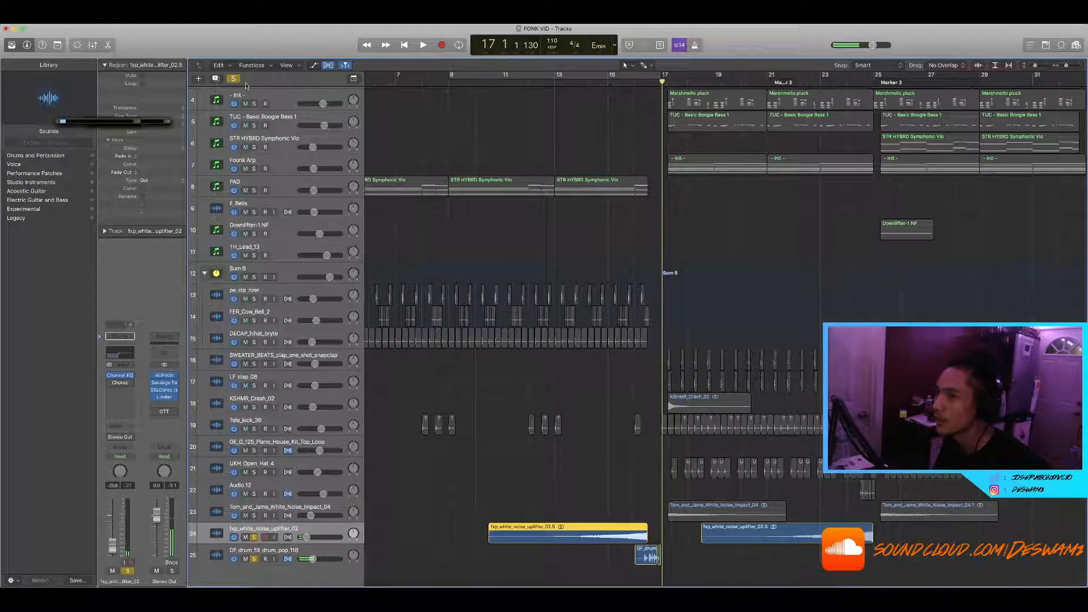
left_click(234, 79)
Select the KSHMR_Crash_02 region at the drop and set a cycle range from bar 17 to bar 23
scroll(709, 151, "right", 4)
key("super+Up")
key("super+Up")
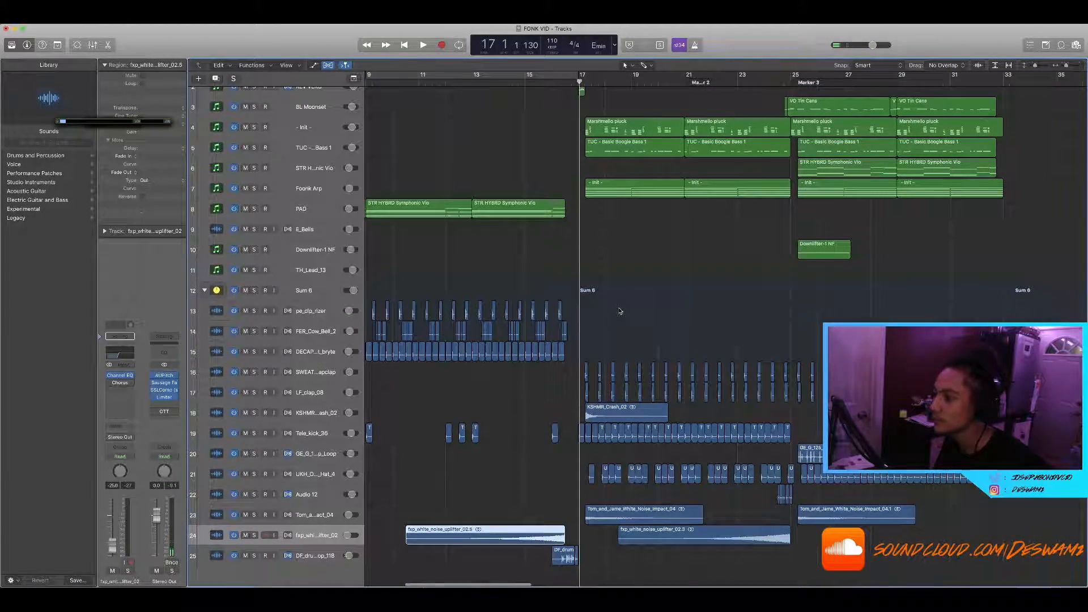
scroll(620, 311, "left", 2)
key("super+Right")
left_click(680, 414)
left_click(666, 85)
key("super+Right")
scroll(673, 104, "up", 1)
left_click_drag(626, 76, 948, 95)
scroll(609, 140, "down", 1)
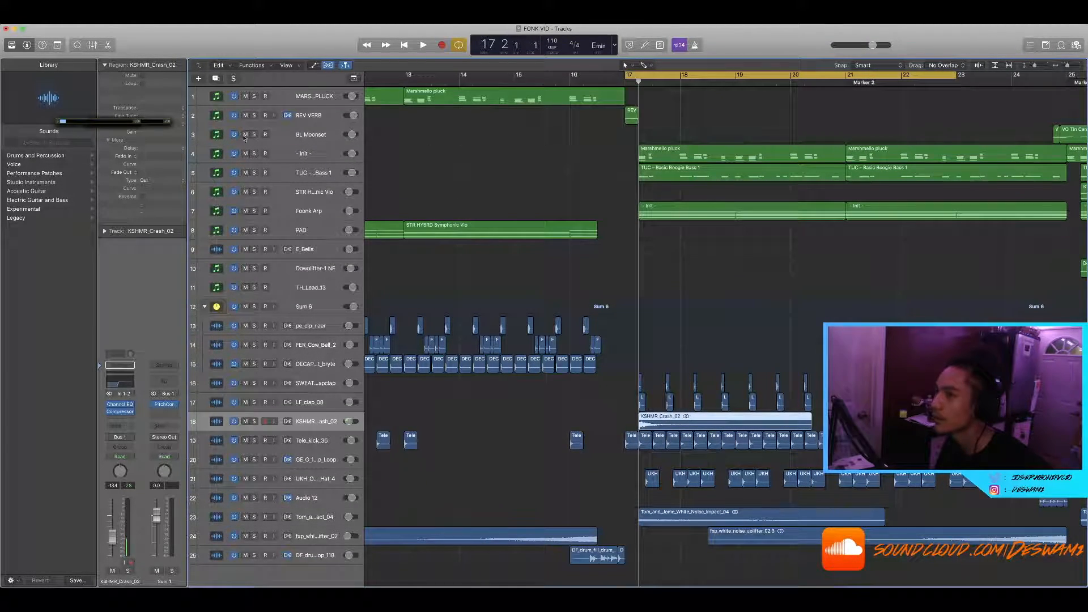
Solo the REV VERB track and play briefly from the second beat of bar 17
left_click(255, 115)
key("space")
key("super+Right")
key("super+Right")
key("super+Right")
key("super+Right")
key("super+Left")
key("super+Left")
key("super+Left")
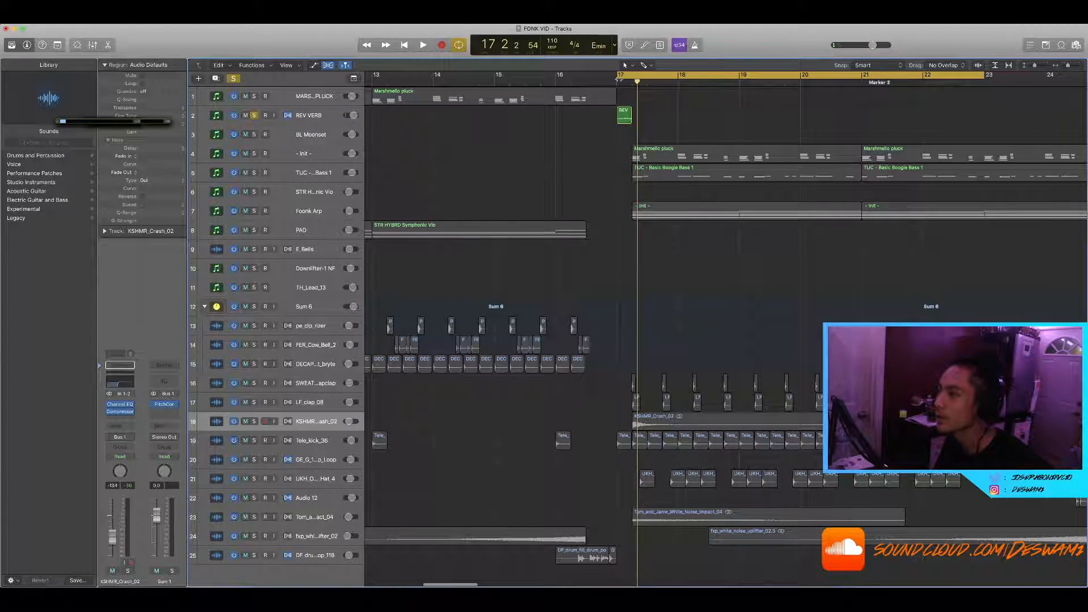
Place the playhead at bar 17 and examine the waveform of the REV VERB region there
key("super+Right")
key("super+Right")
key("super+Right")
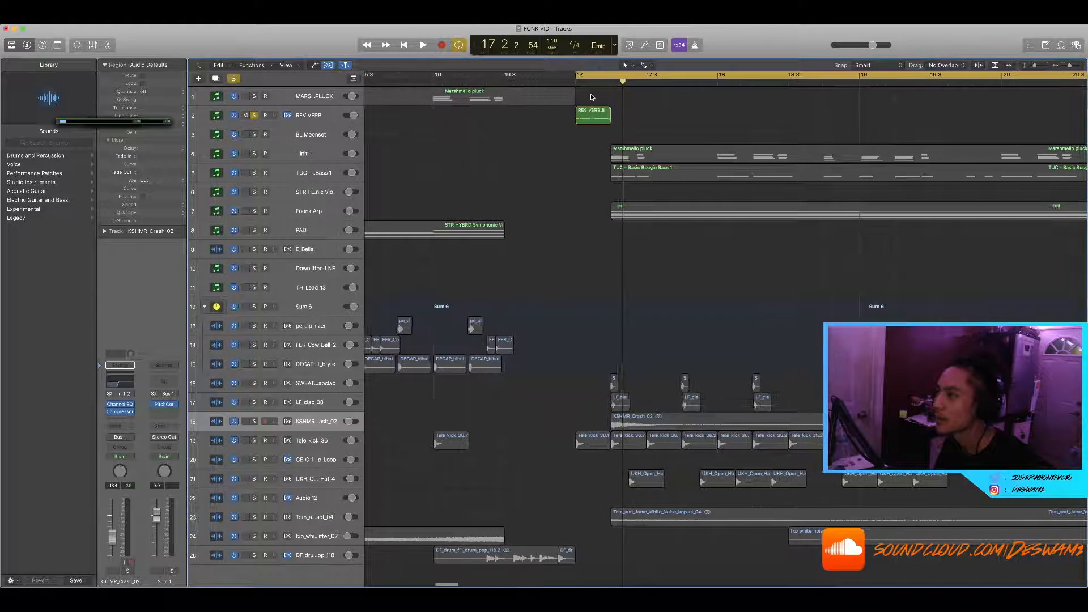
left_click(544, 84)
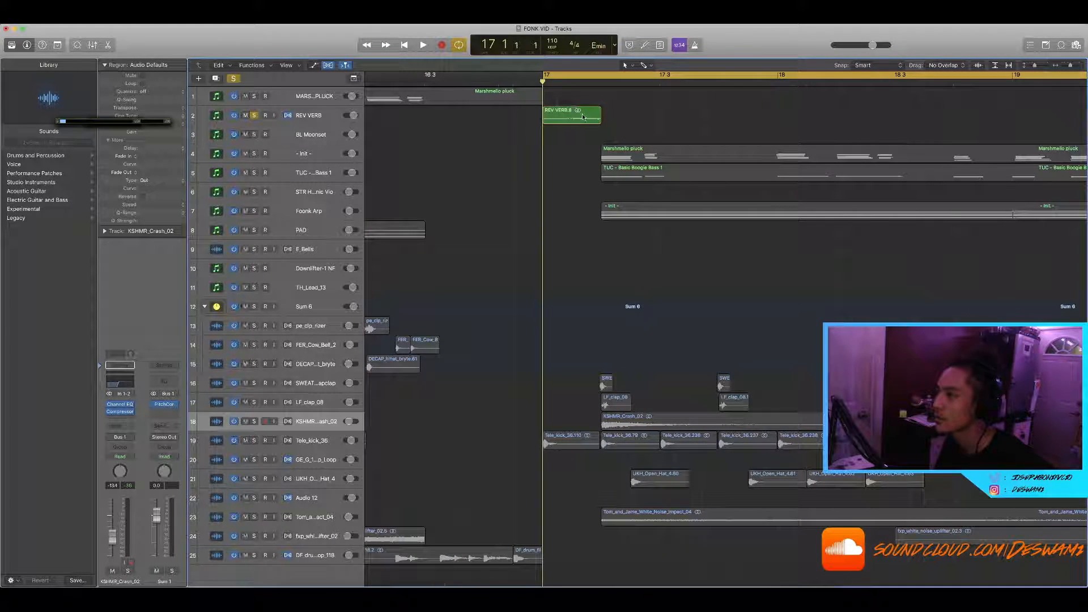
key("super+Left")
left_click(562, 120)
key("z")
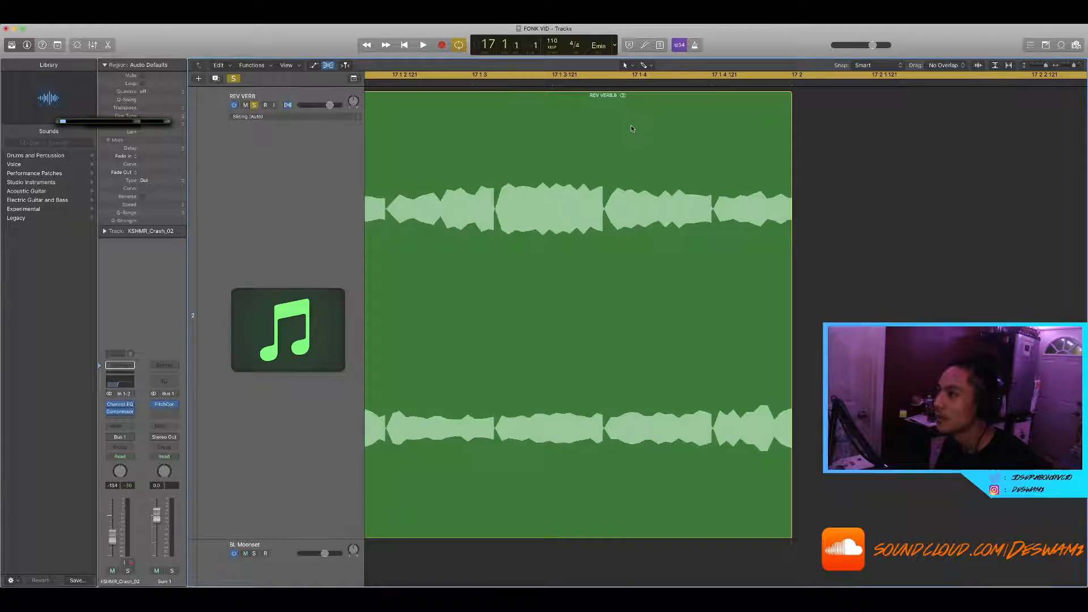
key("z")
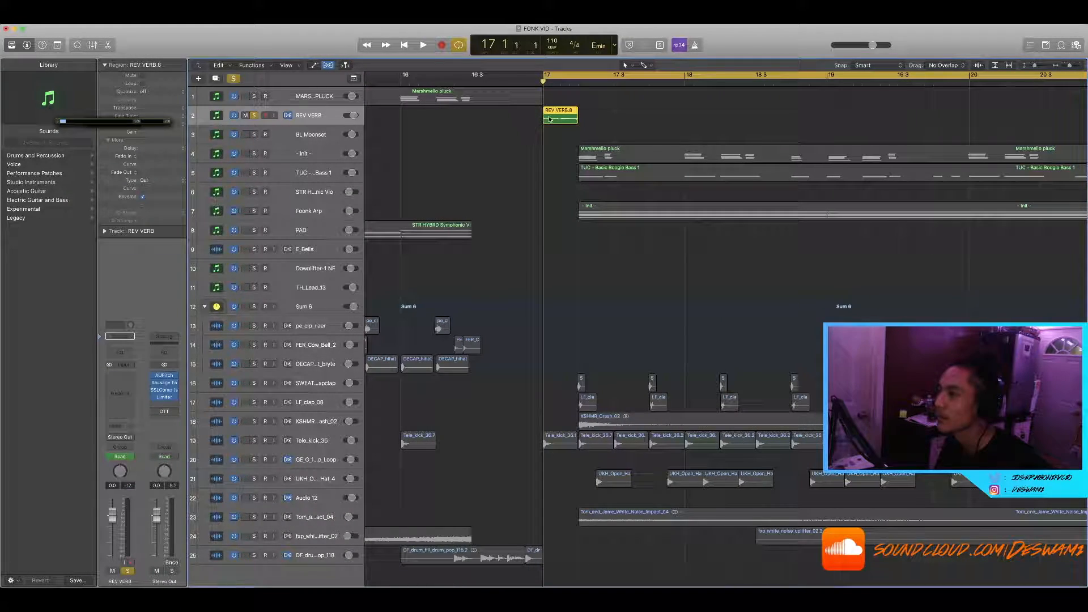
Audition the reversed REV VERB region in solo from bar 17 through the start of the drop
key("super+Right")
key("super+Right")
key("space")
key("space")
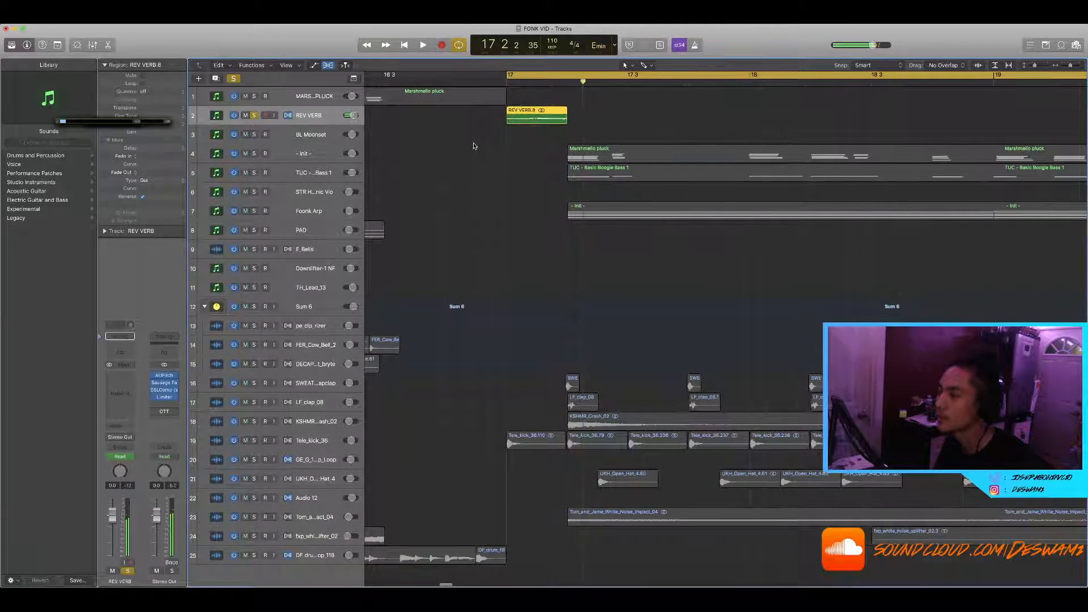
key("super+Left")
key("super+Left")
scroll(475, 145, "left", 5)
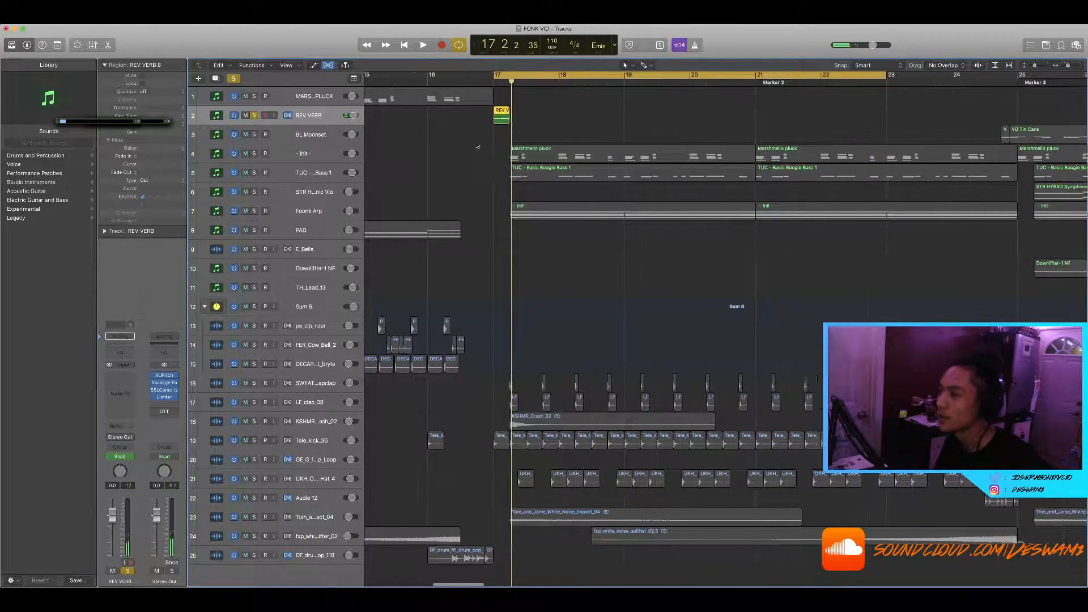
Turn off cycle mode and clear the REV VERB solo to return to the full drop
left_click(600, 77)
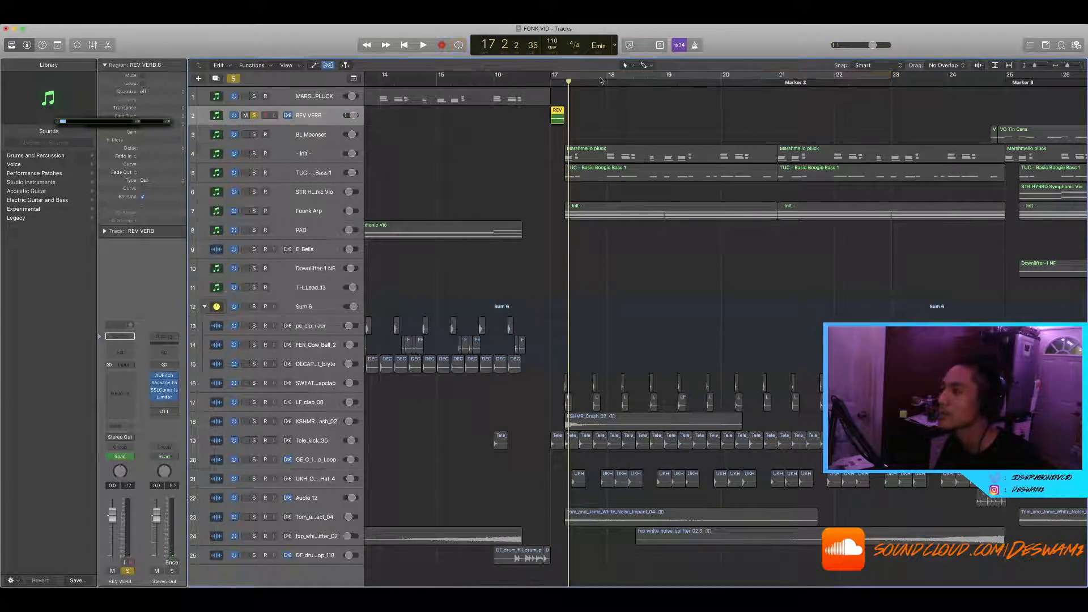
scroll(600, 76, "right", 3)
left_click(234, 78)
scroll(519, 149, "down", 4)
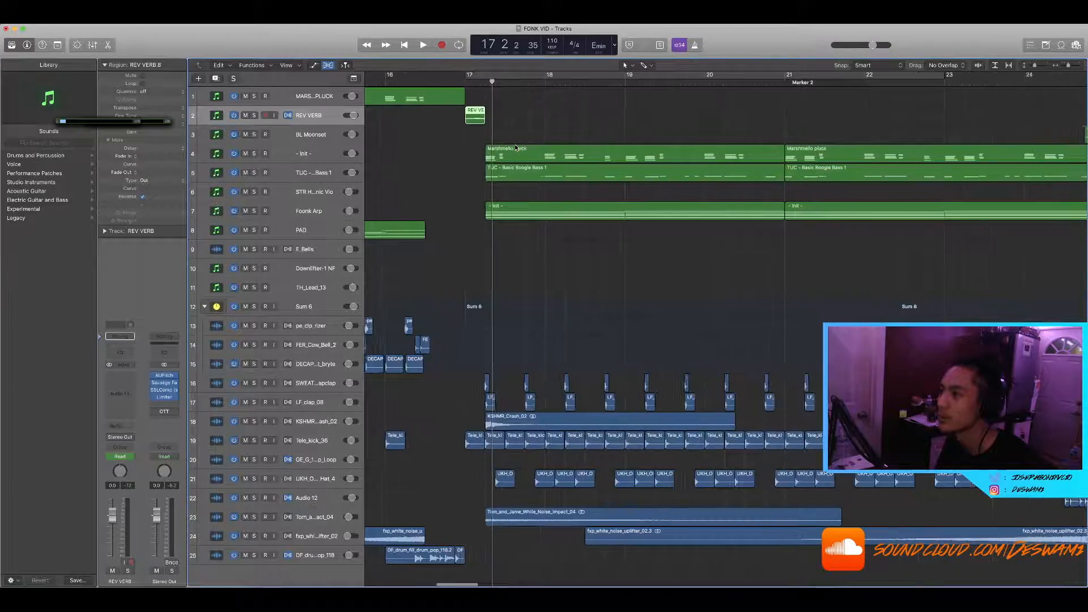
scroll(561, 380, "up", 4)
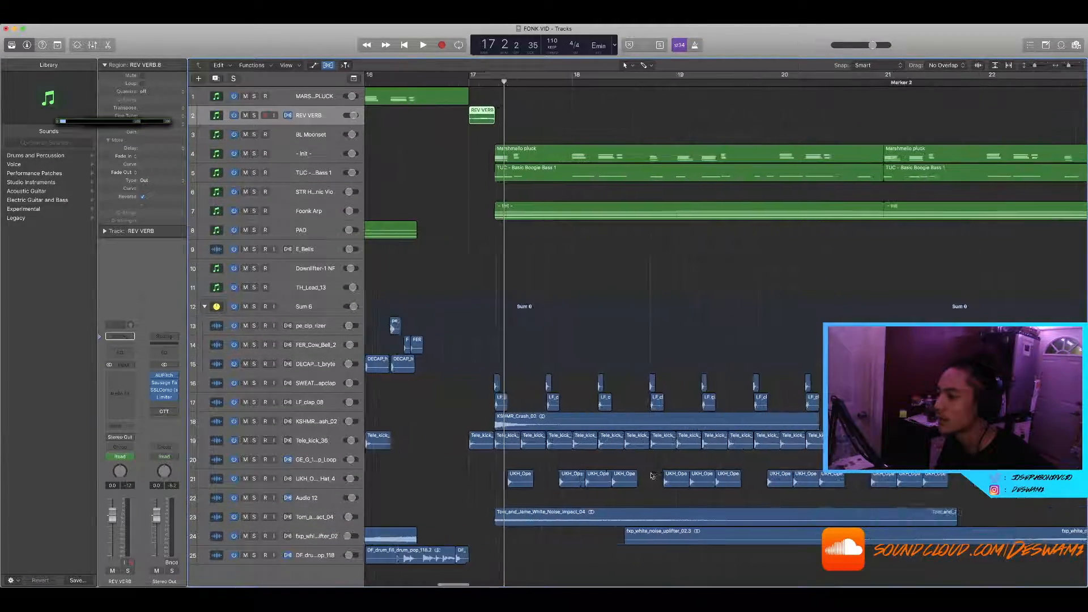
Select the UKH open hat regions after bar 17 and audition the kick, top loop and open hat tracks in solo from bar 17
left_click_drag(481, 470, 980, 476)
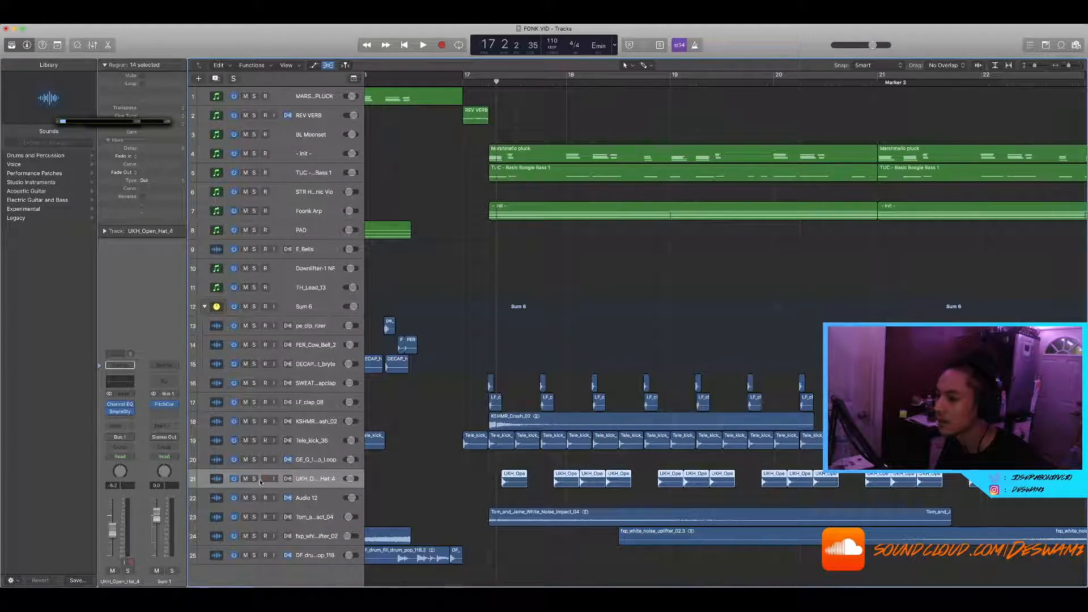
left_click(254, 441)
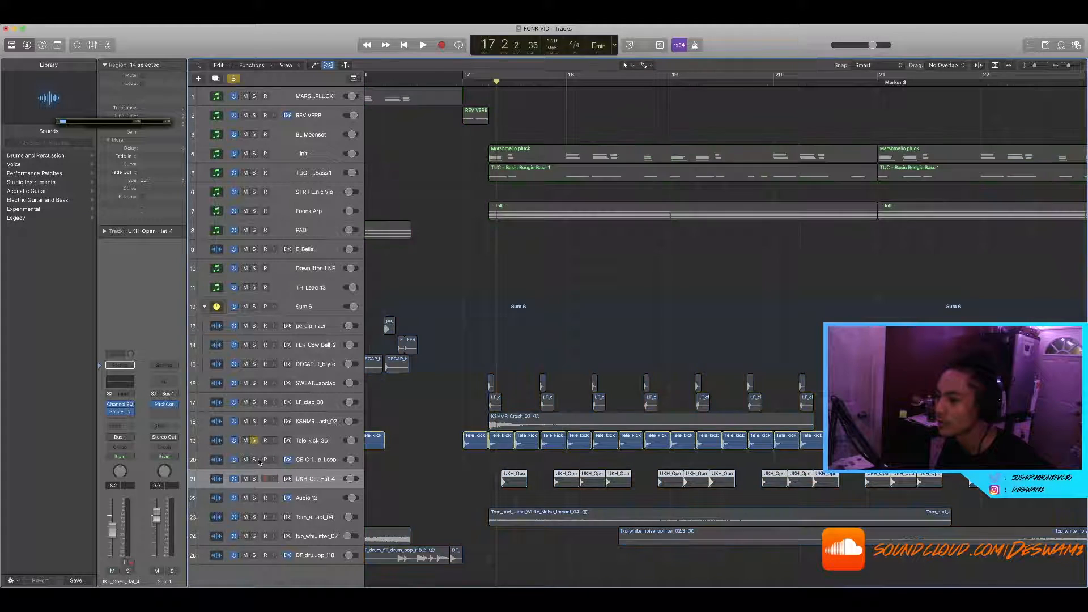
key("space")
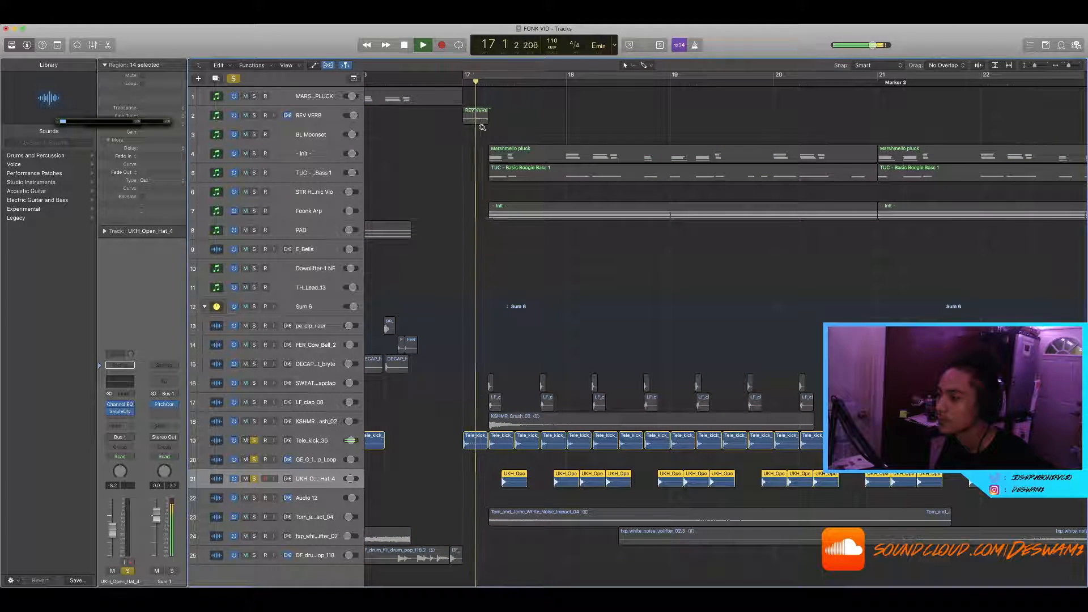
scroll(561, 292, "down", 4)
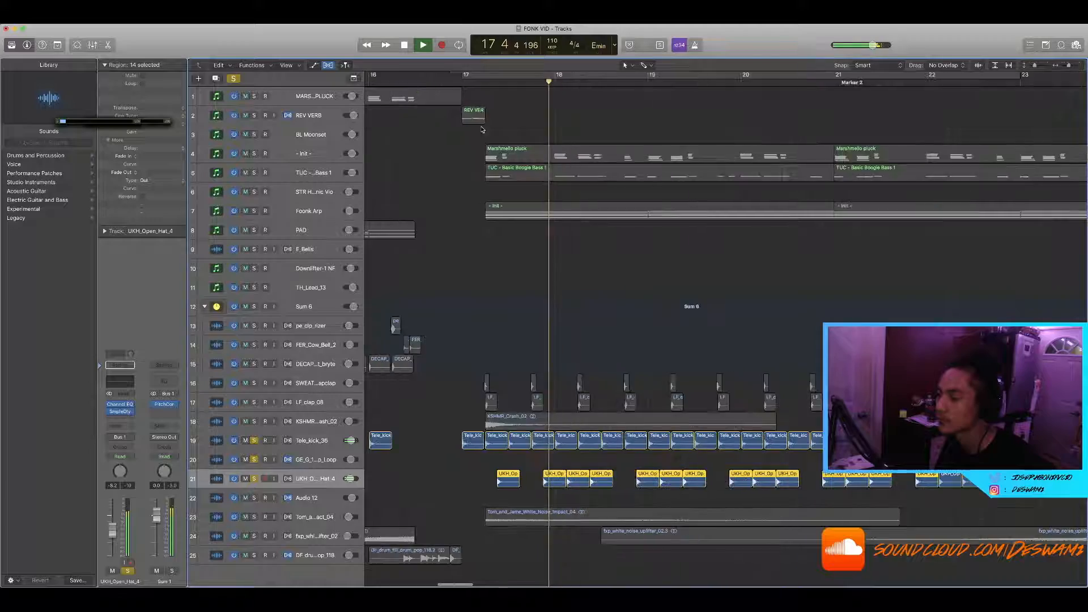
scroll(561, 292, "up", 3)
scroll(561, 292, "down", 4)
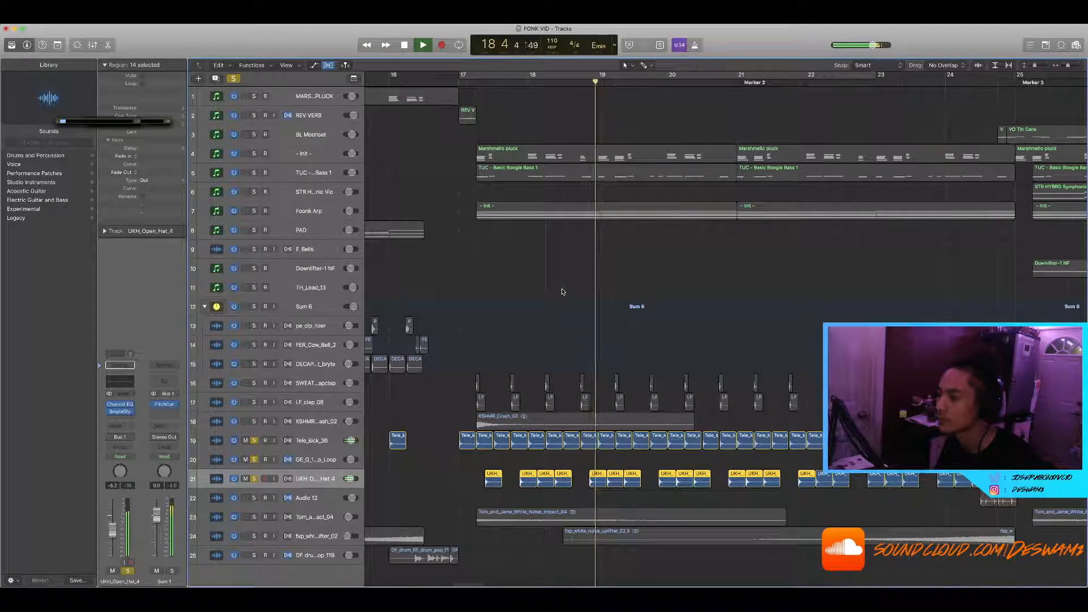
scroll(563, 292, "down", 2)
scroll(563, 292, "right", 4)
key("space")
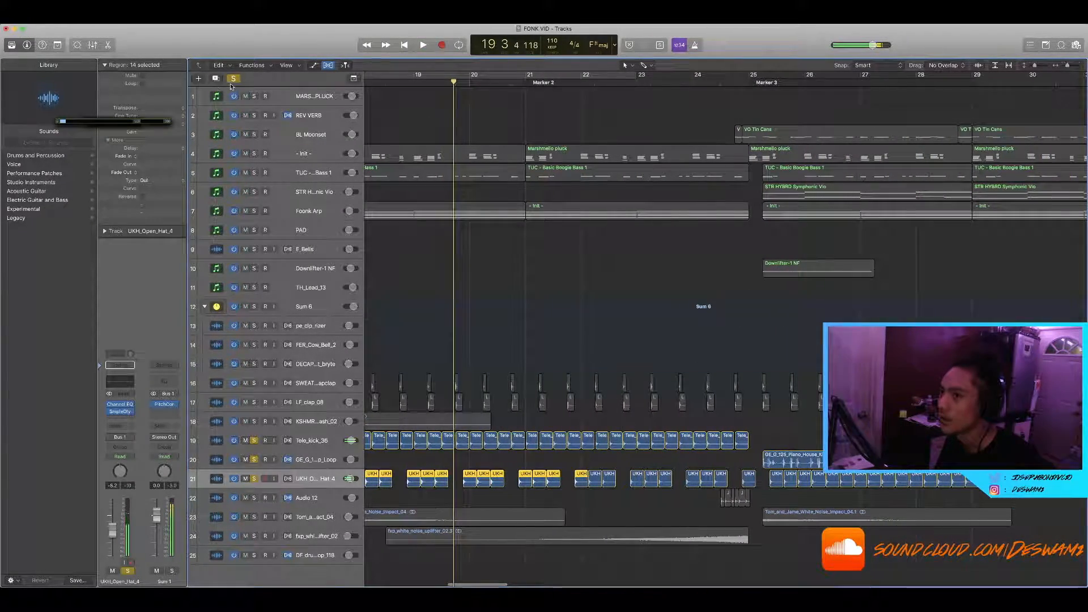
Clear the solos and audition only the GE_G top loop track in solo around the start of bar 25
left_click(232, 80)
left_click(735, 83)
scroll(547, 336, "down", 4)
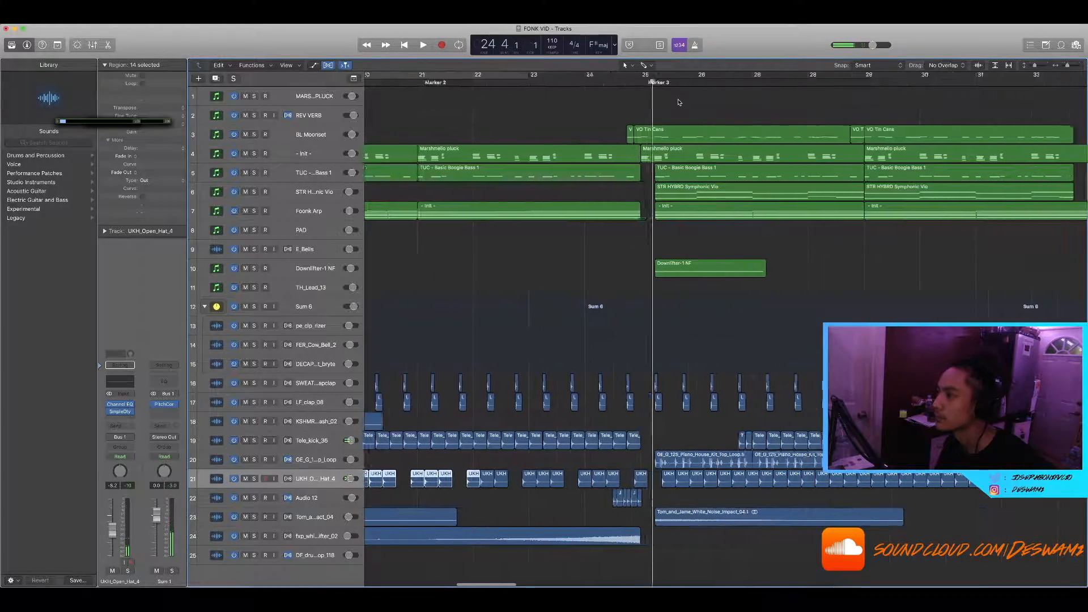
scroll(547, 336, "left", 3)
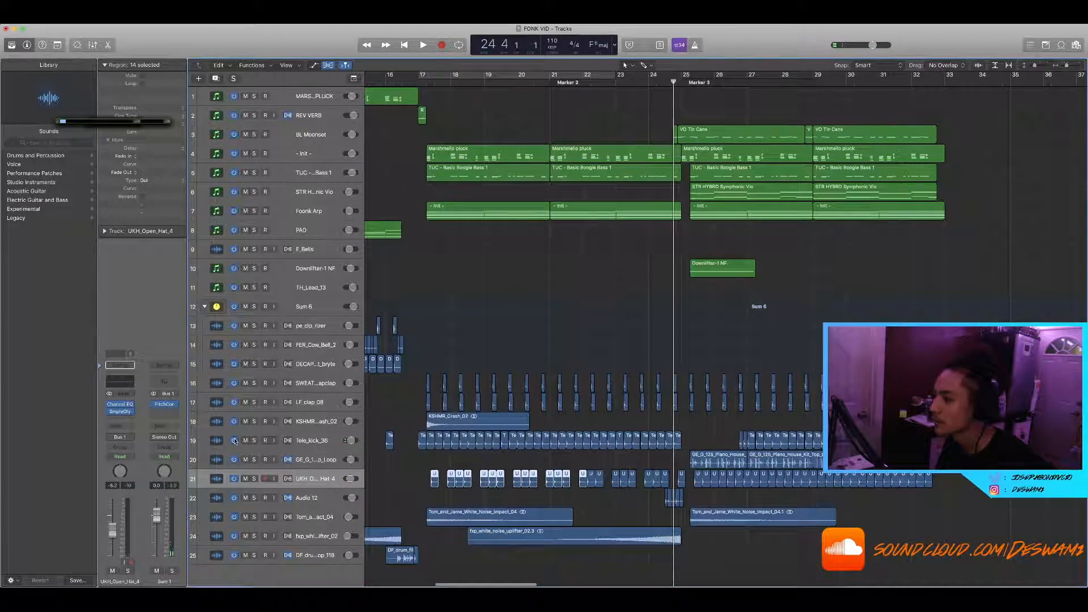
left_click(253, 460)
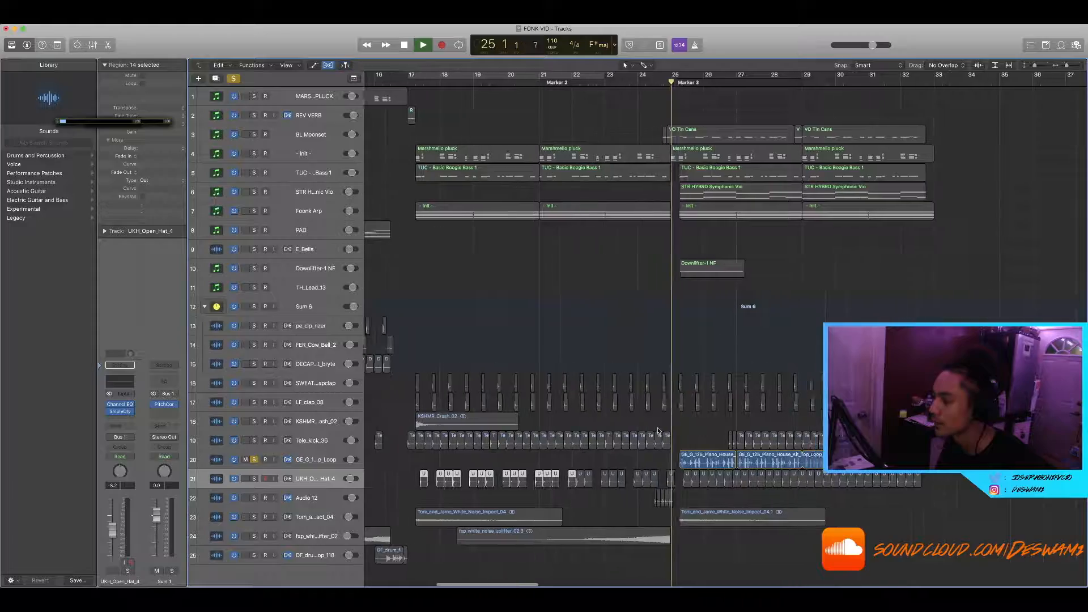
scroll(658, 430, "up", 4)
scroll(627, 432, "down", 2)
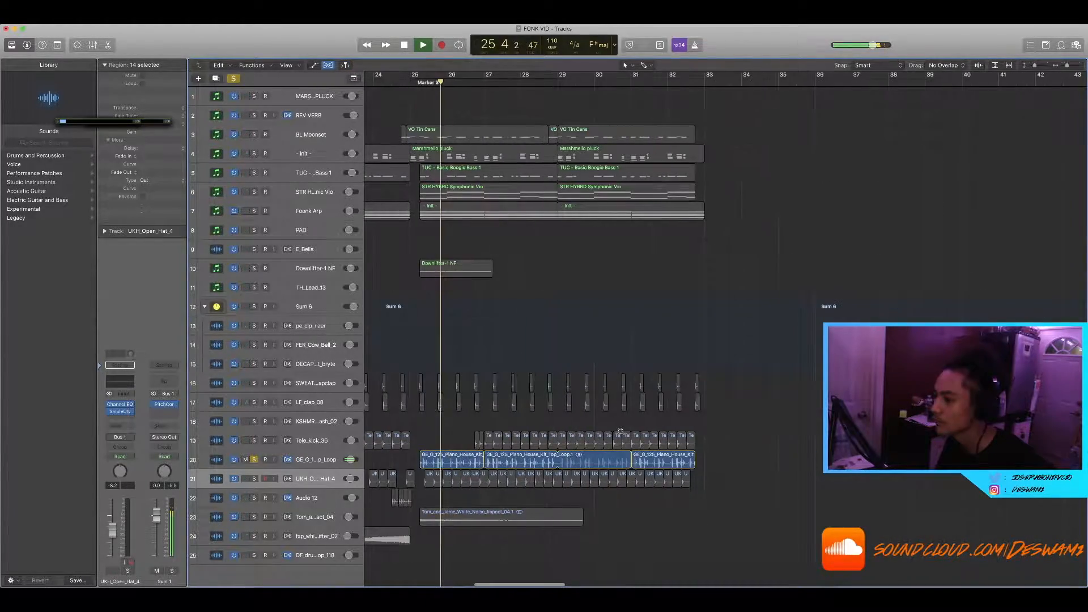
scroll(597, 430, "left", 3)
key("space")
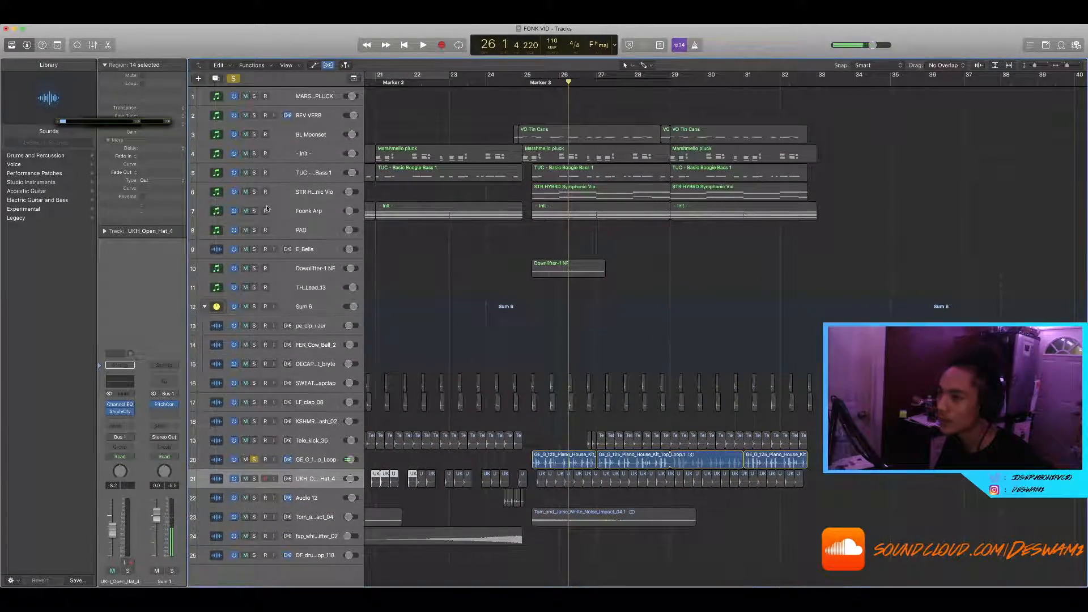
Add the BL Moonset track to the soloed top loop and audition both from just before bar 25
left_click(307, 196)
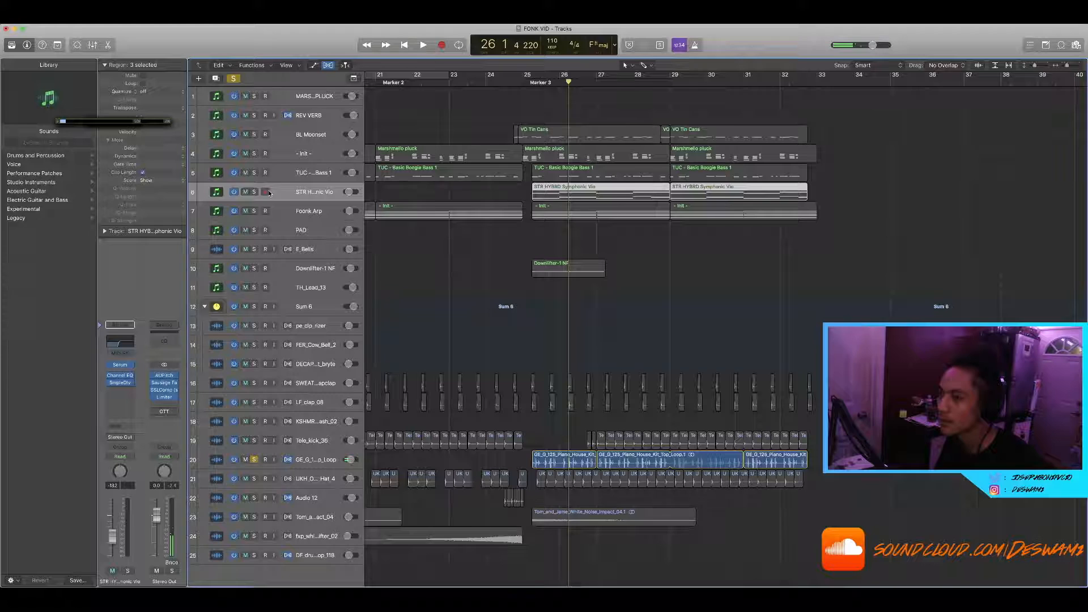
left_click(254, 136)
left_click(511, 85)
key("space")
scroll(504, 88, "down", 3)
scroll(488, 102, "right", 3)
scroll(488, 102, "down", 3)
scroll(488, 102, "left", 2)
scroll(488, 102, "up", 2)
scroll(488, 102, "down", 1)
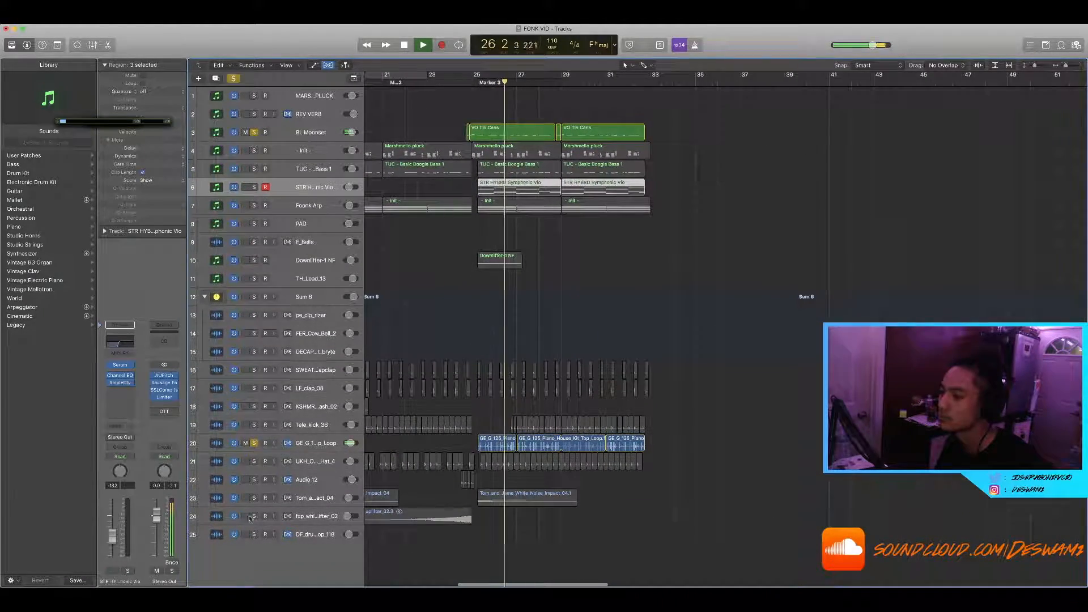
Mute the GE_G top loop track while BL Moonset plays, and stop playback with all solos cleared
left_click(254, 444)
scroll(428, 417, "down", 2)
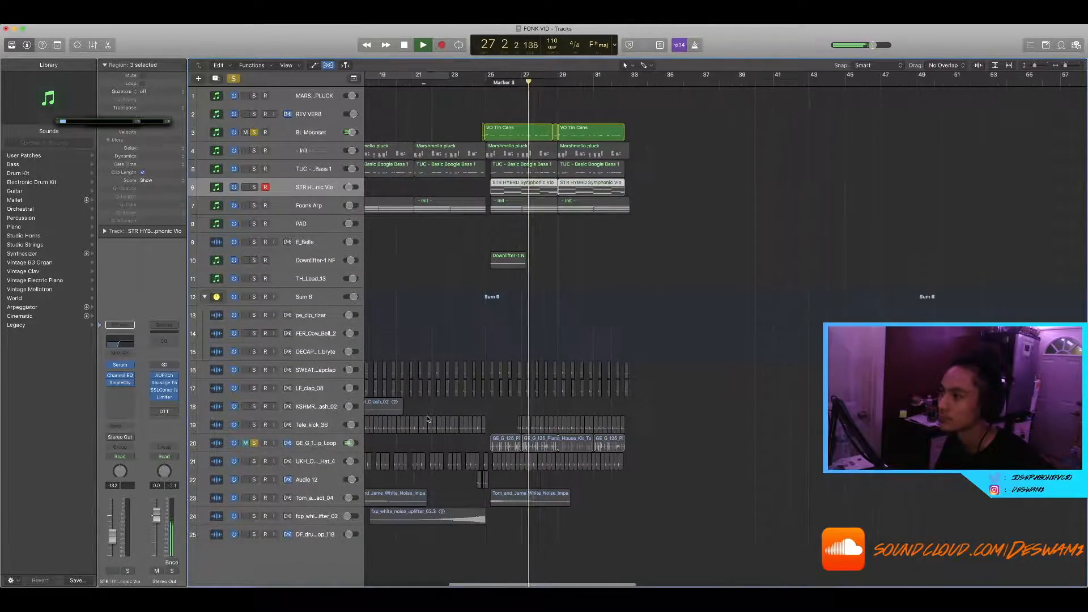
scroll(428, 416, "left", 2)
scroll(436, 399, "down", 2)
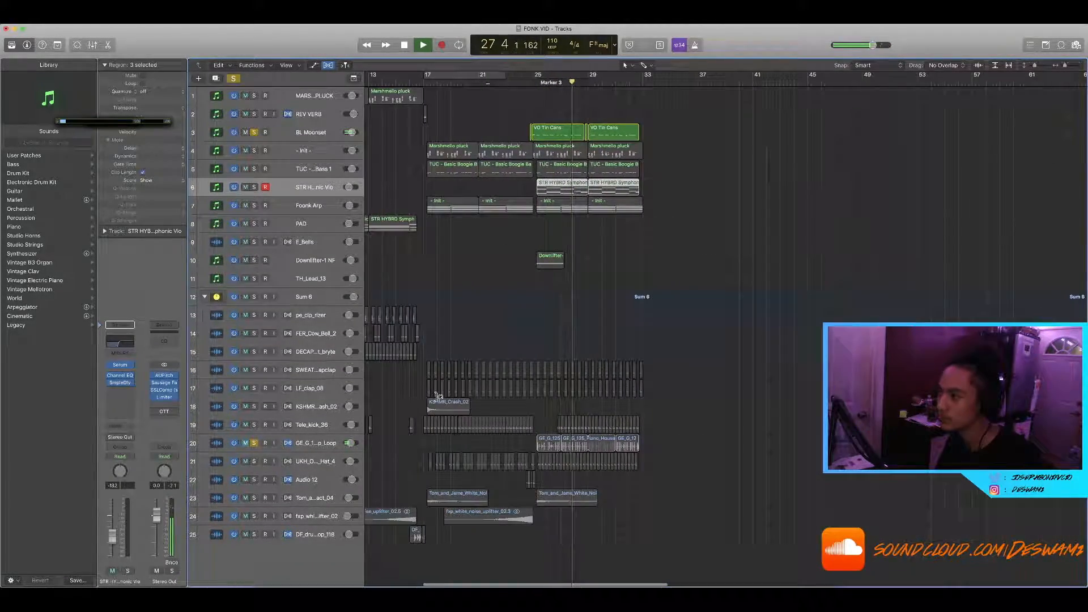
left_click(233, 80)
key("space")
Set the cycle range over the whole arrangement, from bar 1 to about bar 33
scroll(533, 153, "down", 3)
scroll(533, 153, "up", 5)
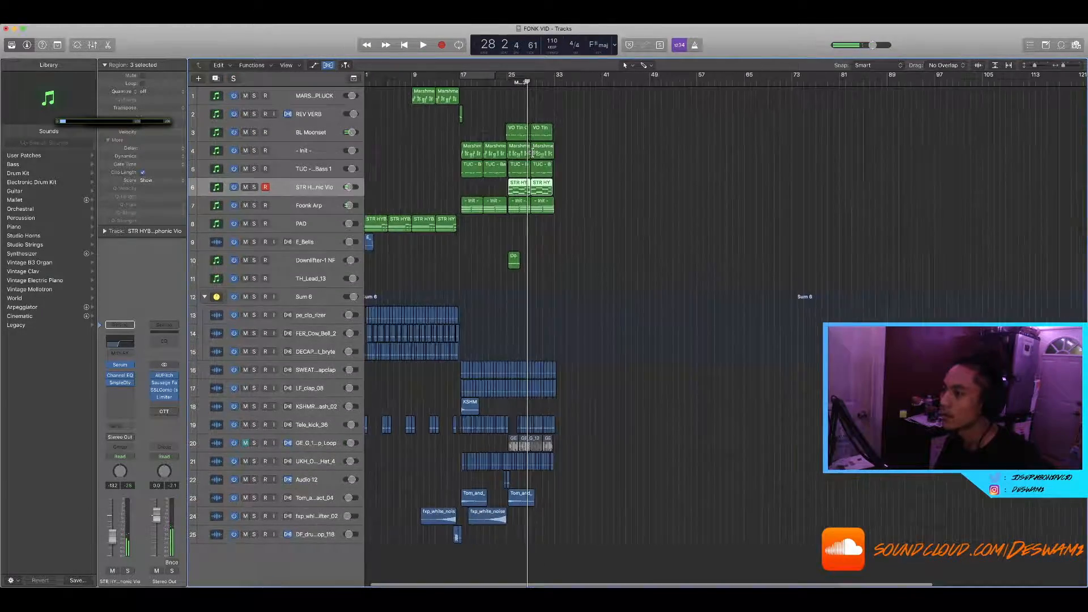
scroll(549, 148, "left", 3)
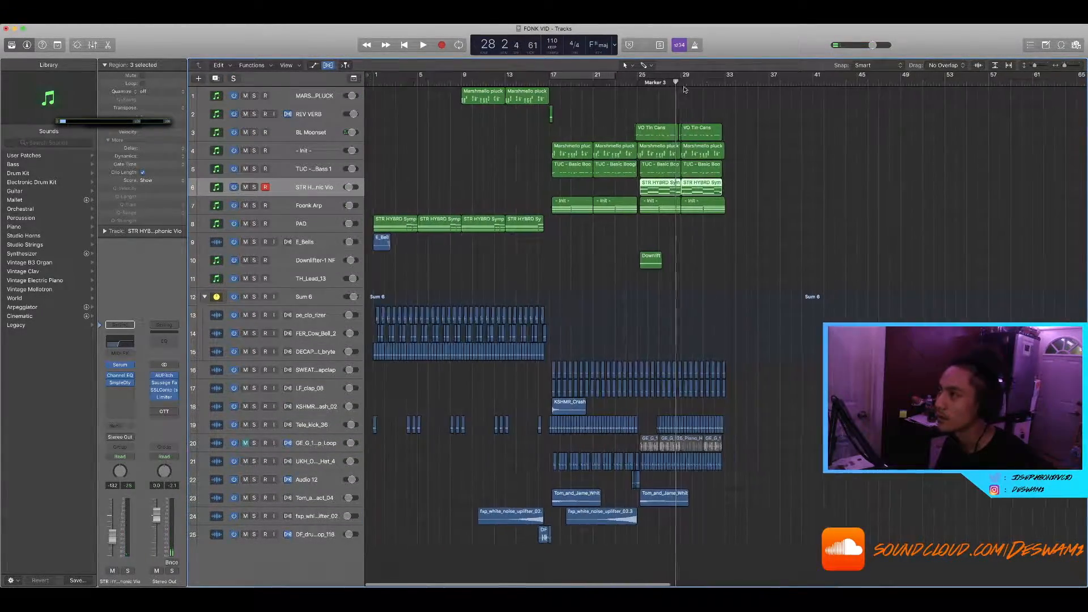
left_click_drag(723, 75, 380, 109)
scroll(417, 135, "up", 3)
scroll(421, 170, "down", 2)
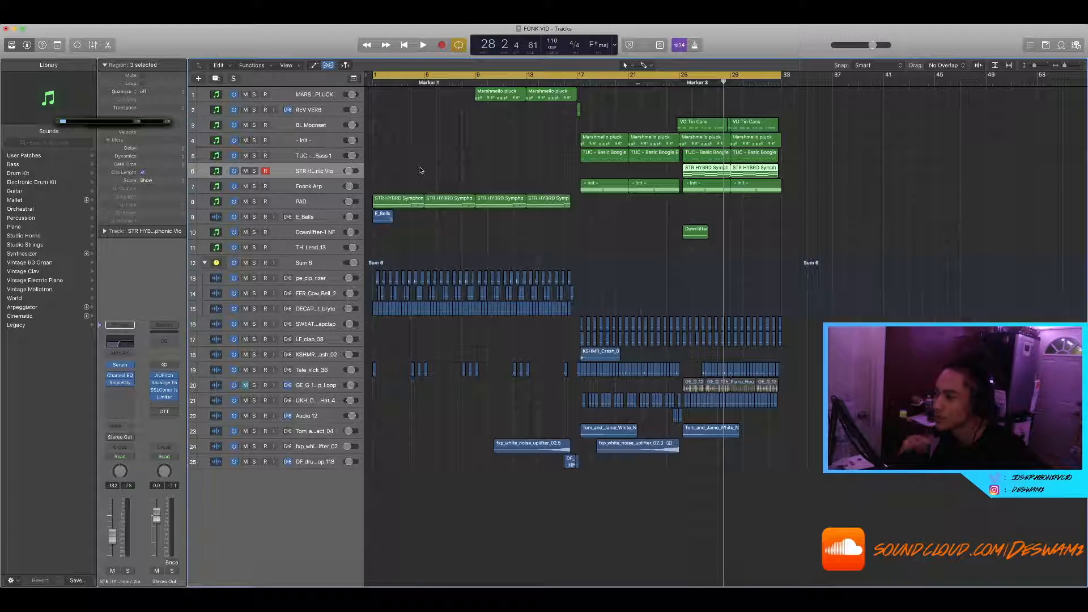
scroll(421, 170, "down", 2)
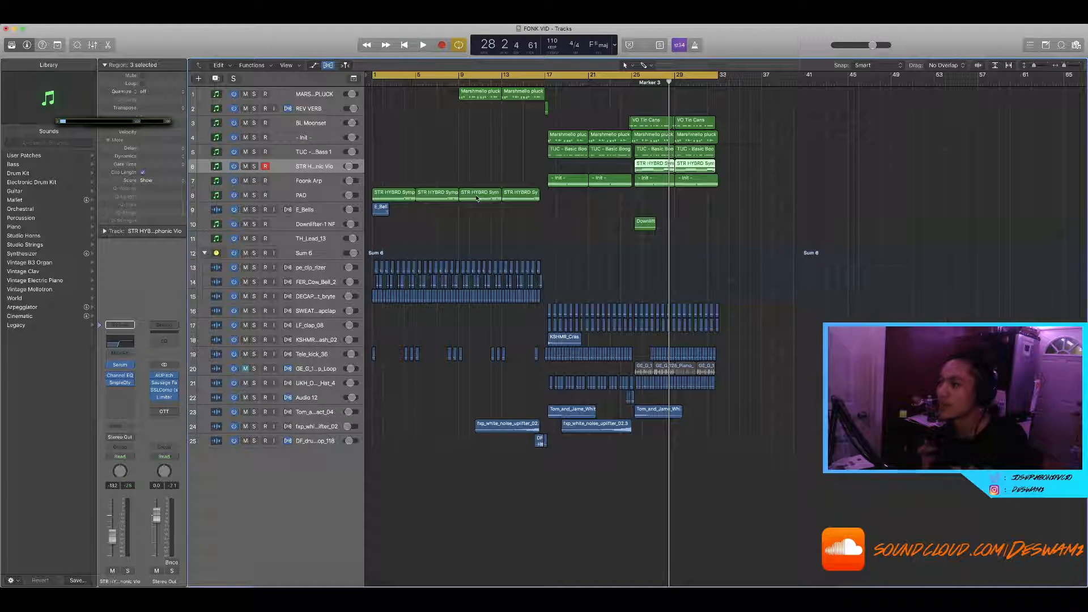